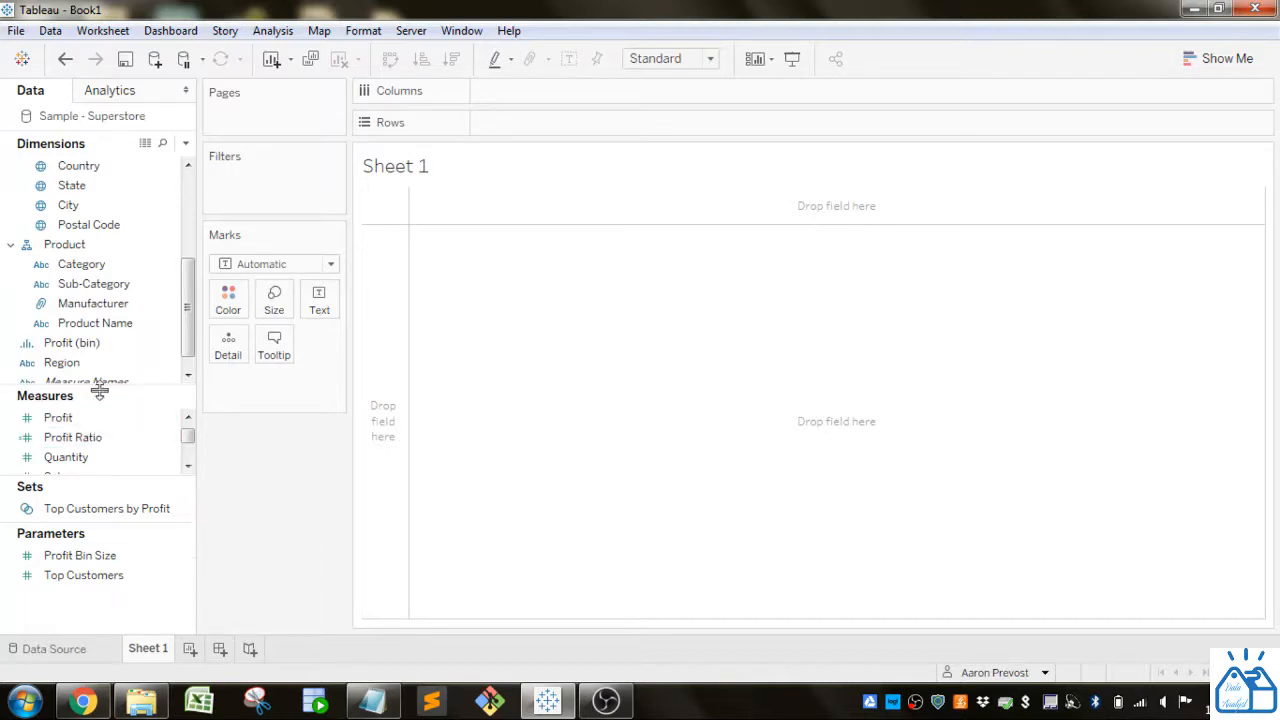
Expand the Measures section until all measures and some empty space show, and start a new parameter named Ideal Profit Margin.
{"action": "left_click_drag", "start_coordinate": [98, 387], "coordinate": [103, 281]}
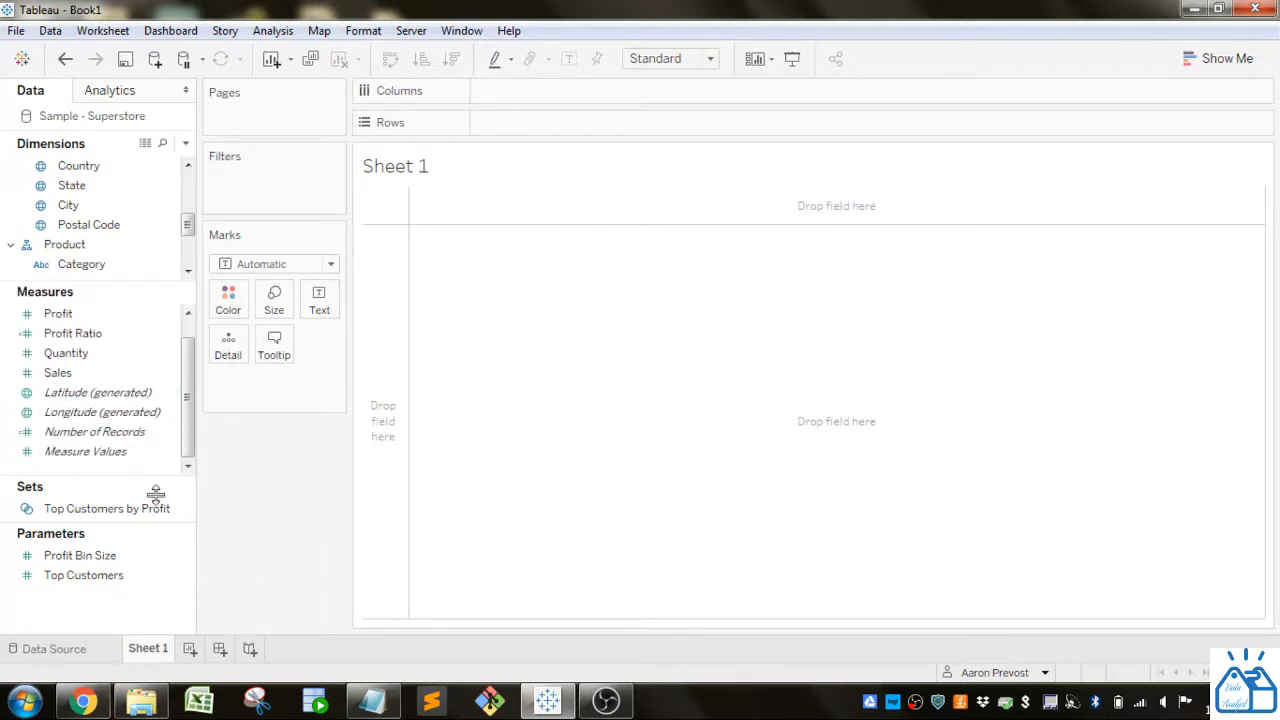
{"action": "left_click_drag", "start_coordinate": [97, 477], "coordinate": [86, 611]}
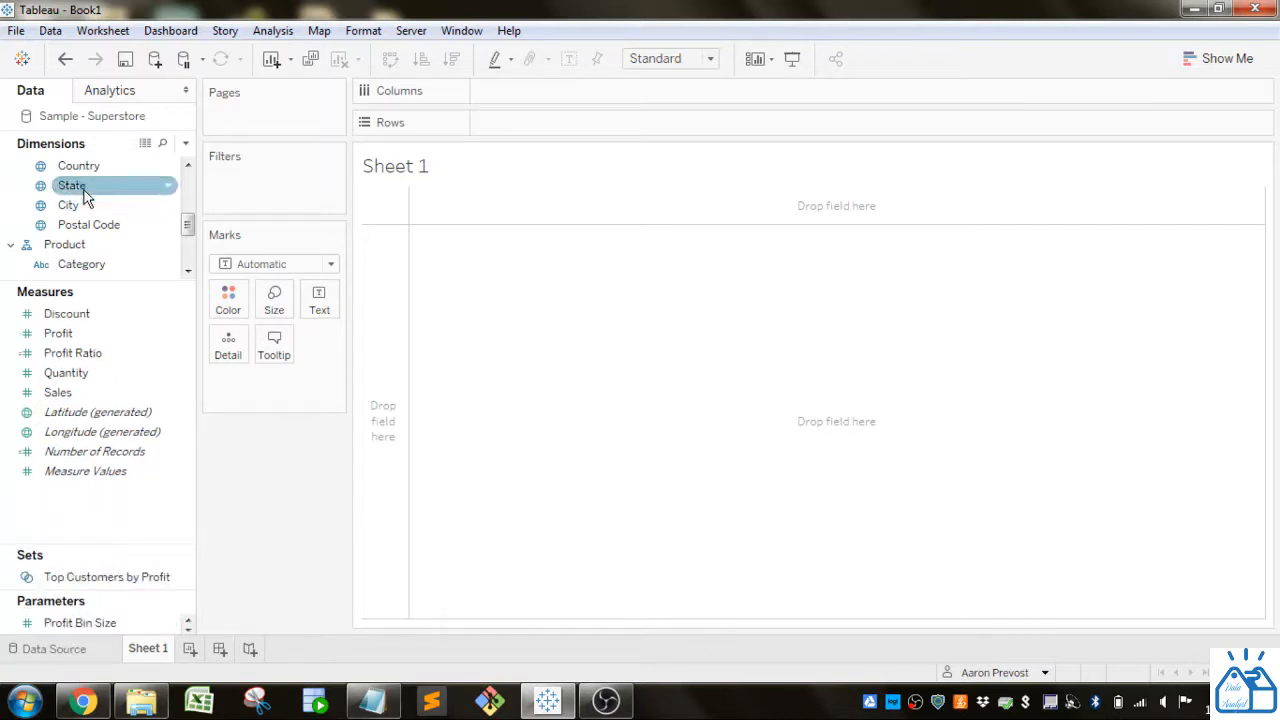
{"action": "right_click", "coordinate": [87, 502]}
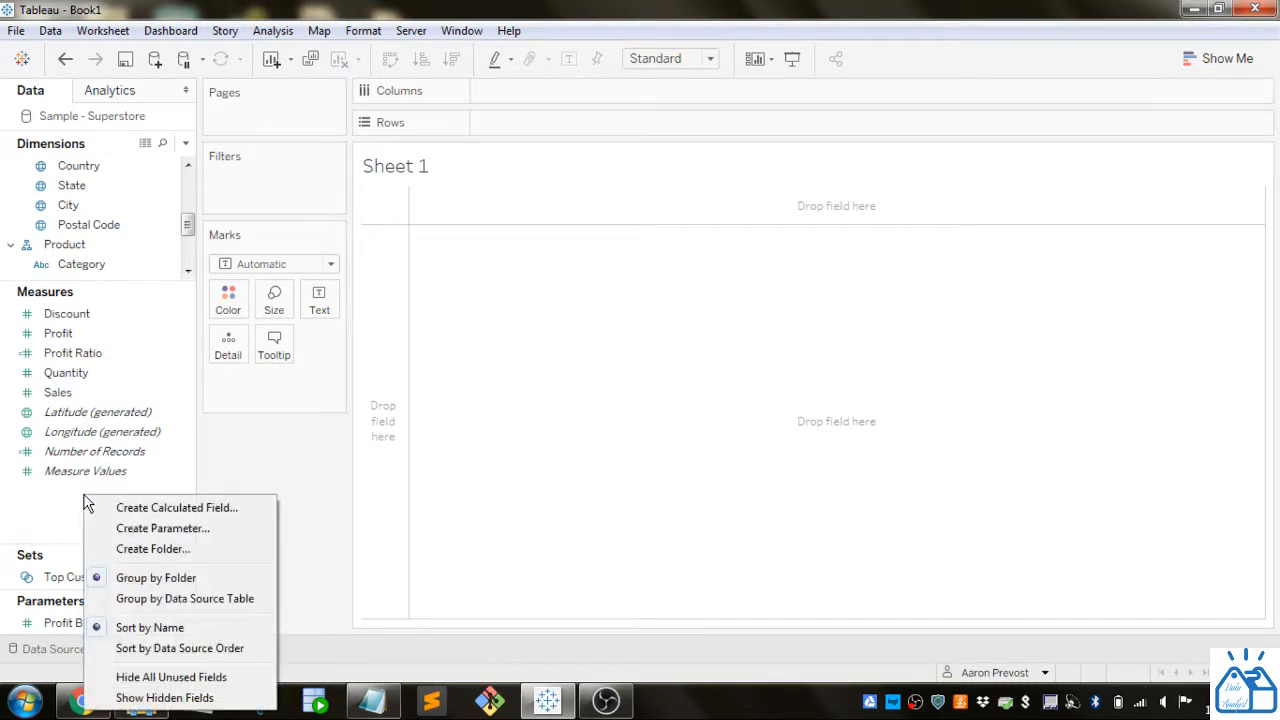
{"action": "left_click", "coordinate": [137, 529]}
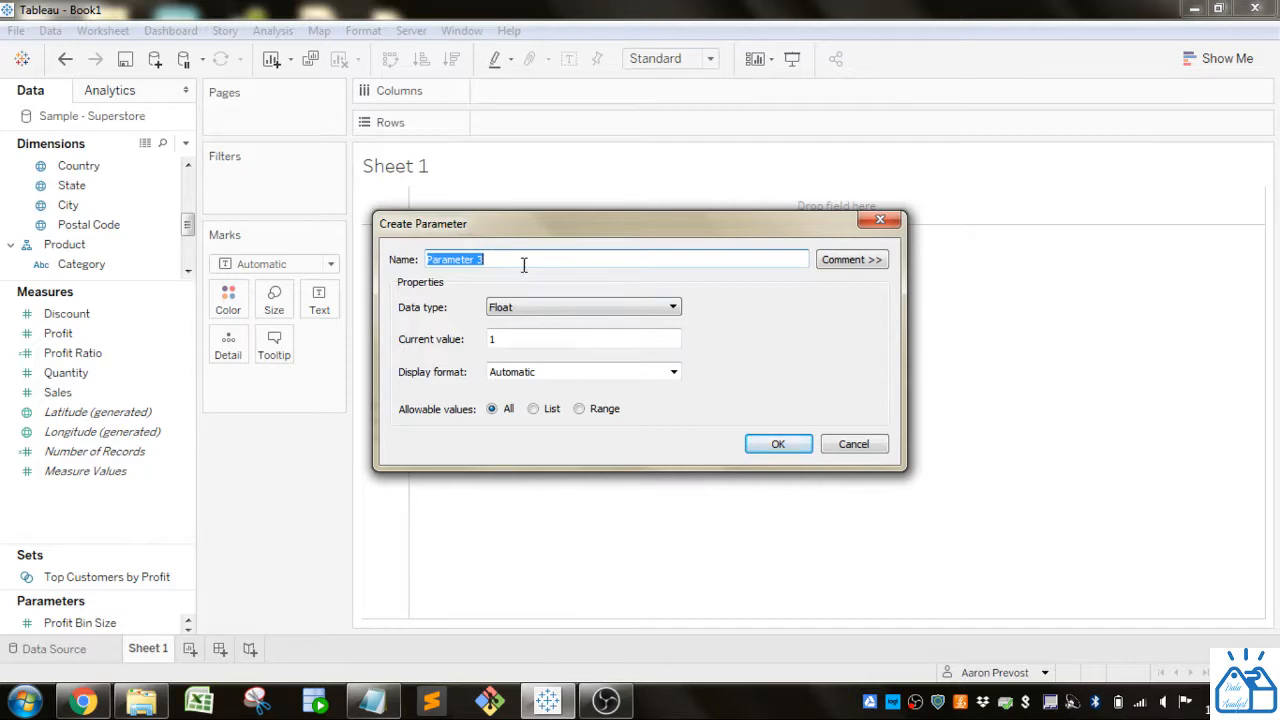
{"action": "type", "text": "Ideal Pro"}
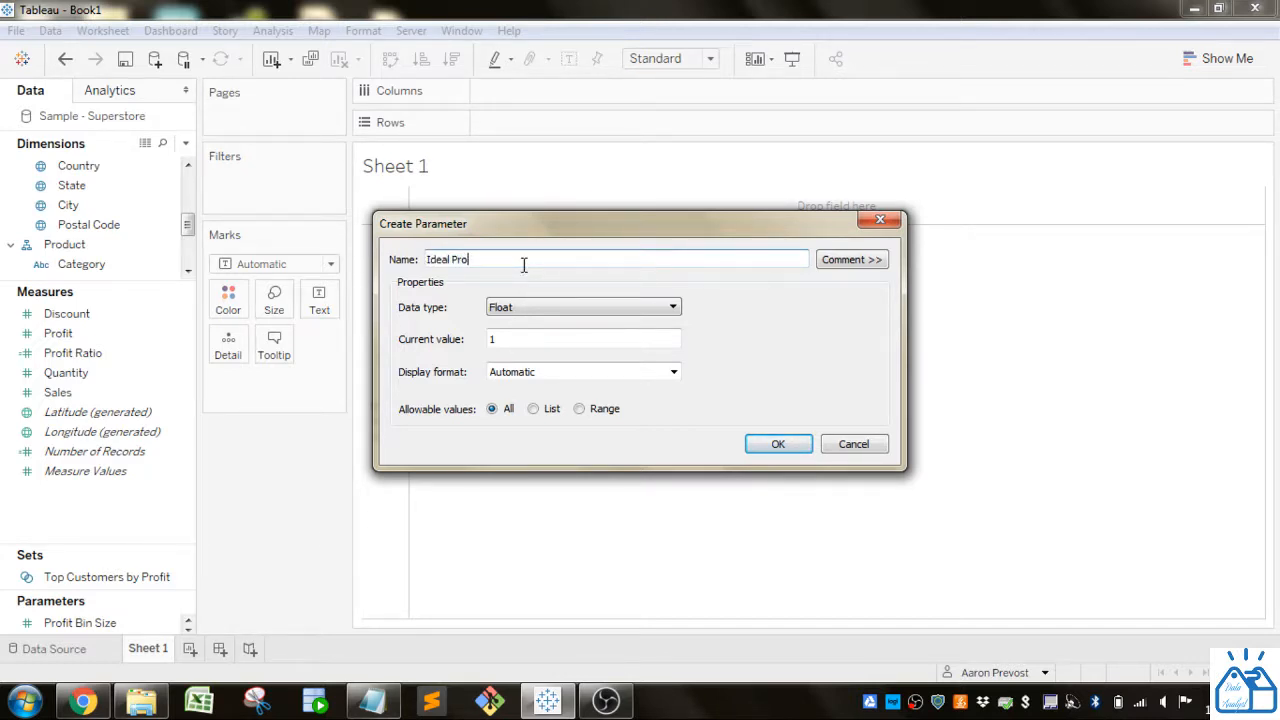
{"action": "type", "text": "fit Margin"}
Review the data types and display formats available for the new parameter.
{"action": "left_click", "coordinate": [555, 309]}
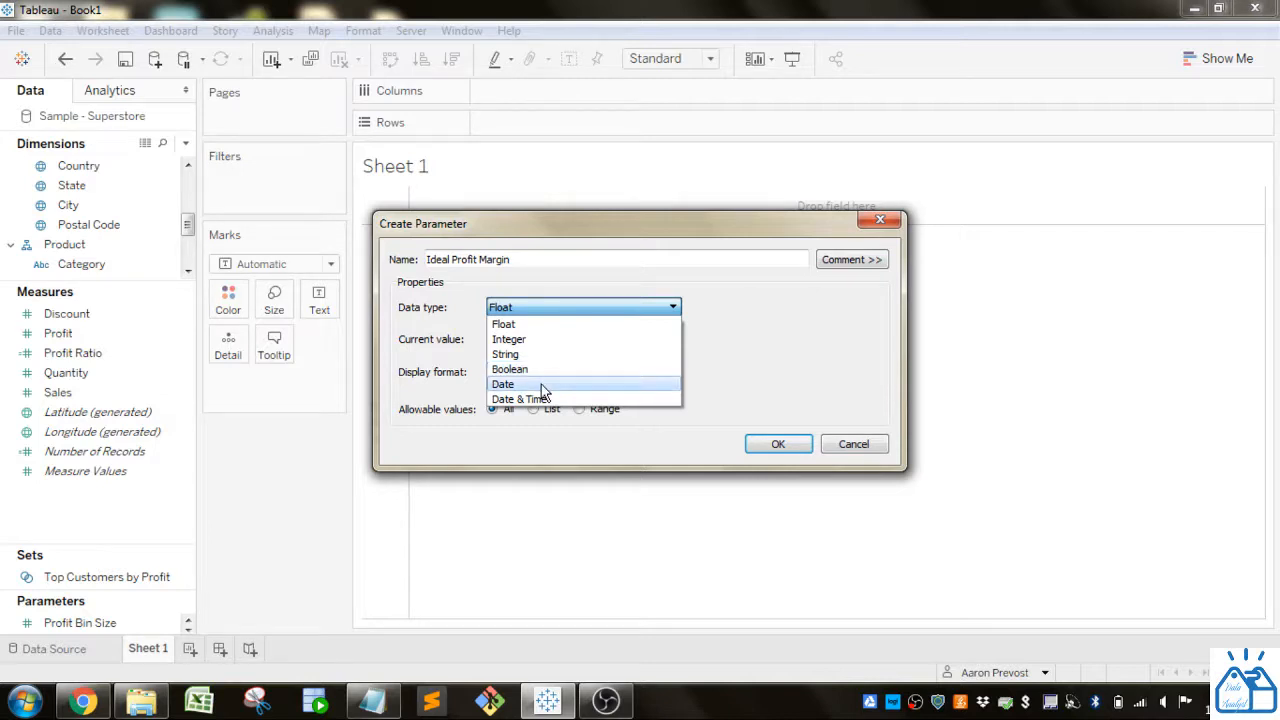
{"action": "left_click", "coordinate": [676, 310]}
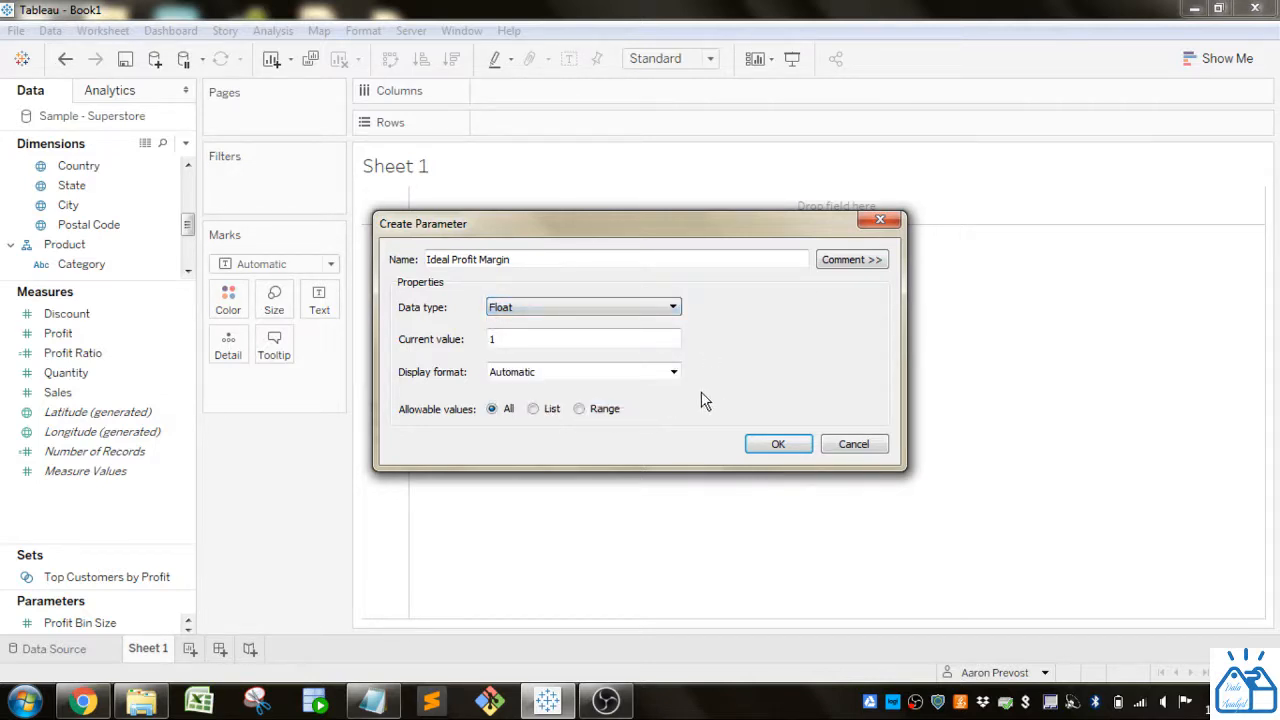
{"action": "left_click", "coordinate": [674, 372]}
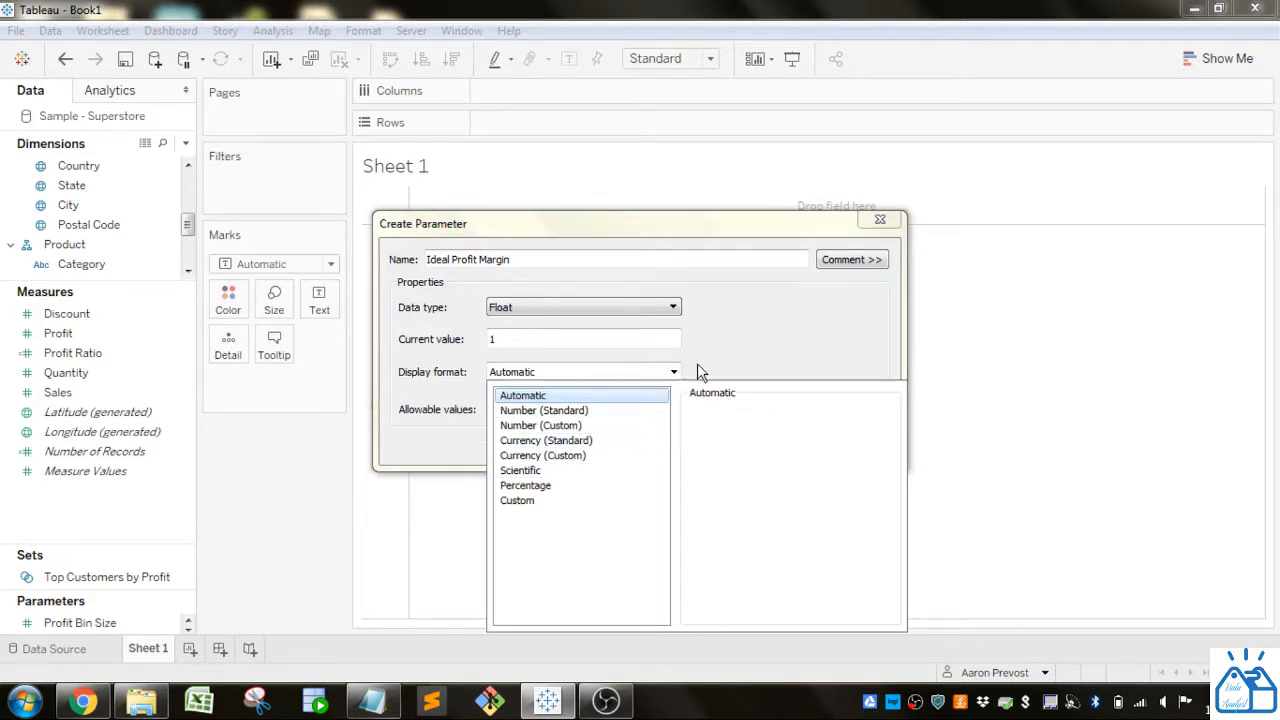
{"action": "left_click", "coordinate": [716, 352]}
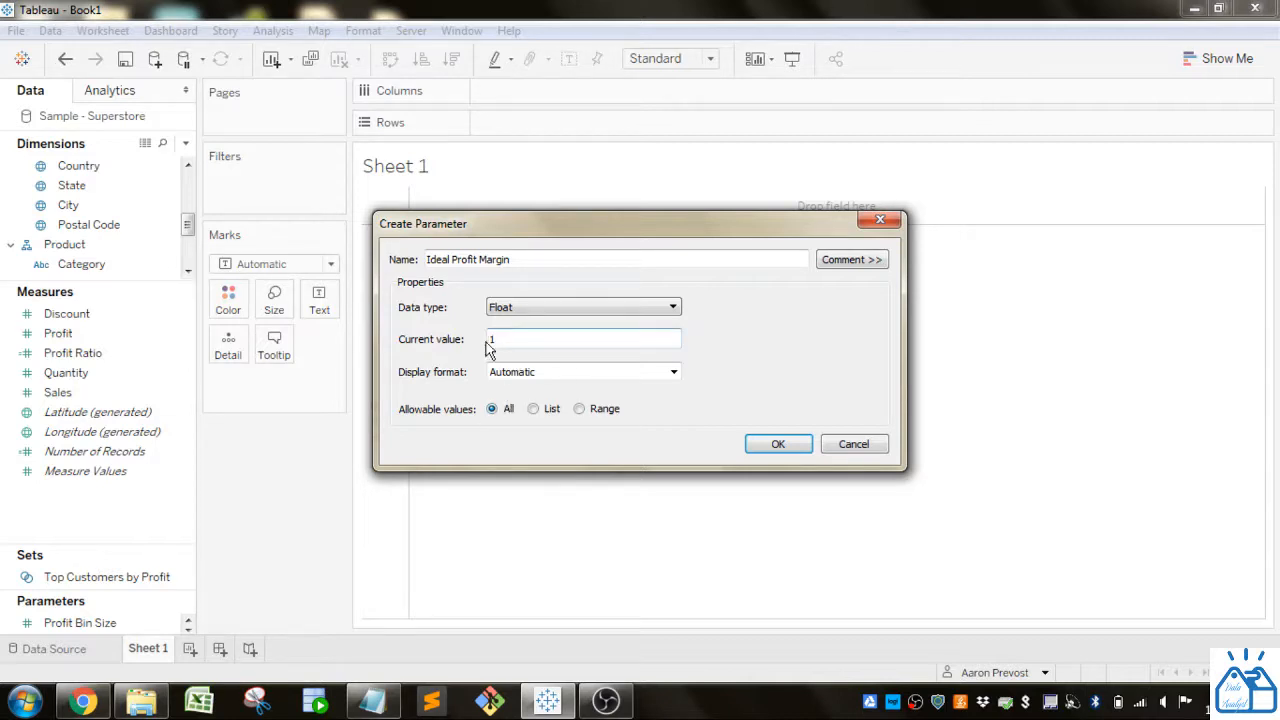
Try the list and range options for allowable values, comparing the source fields offered for Float and String data types.
{"action": "left_click", "coordinate": [533, 409]}
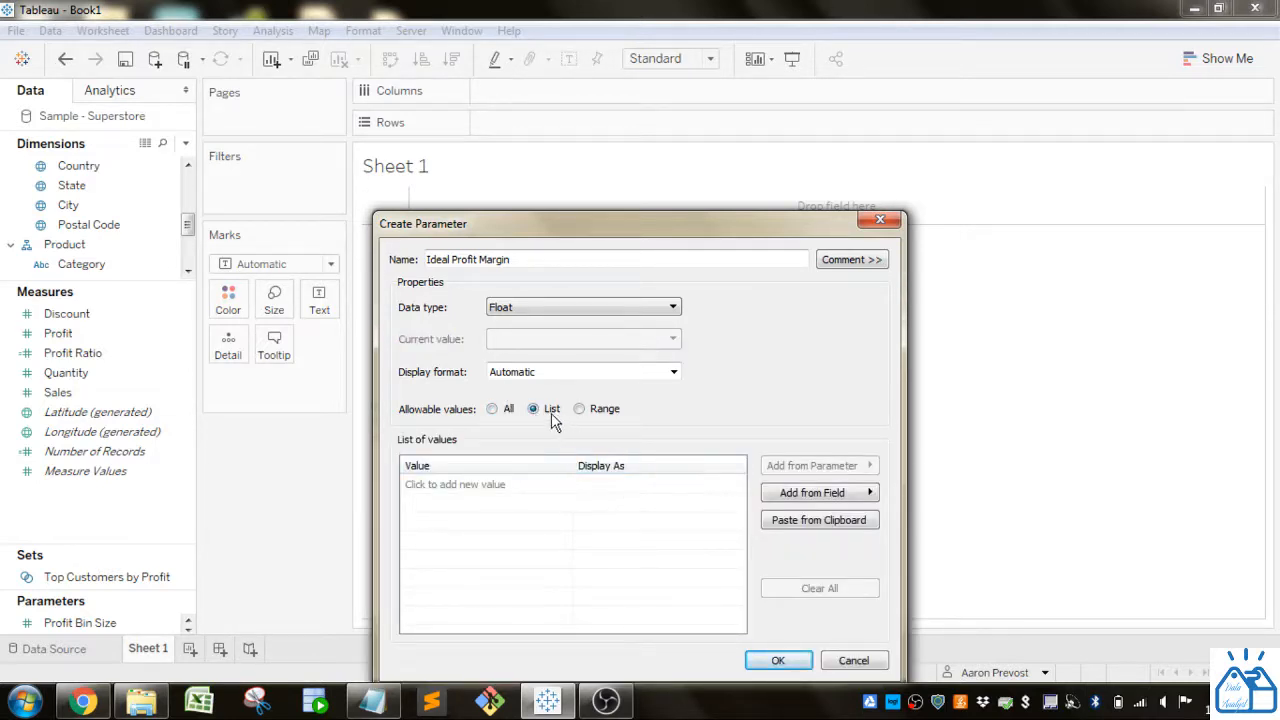
{"action": "left_click", "coordinate": [500, 484]}
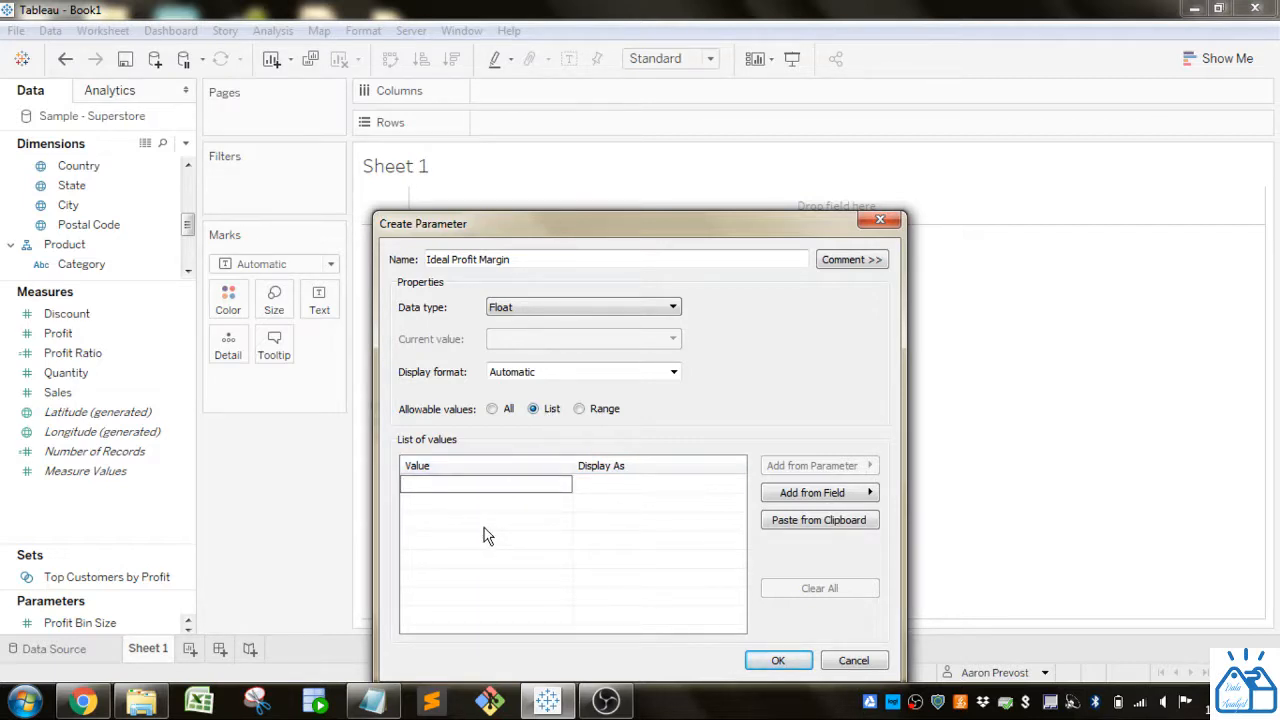
{"action": "left_click", "coordinate": [868, 500]}
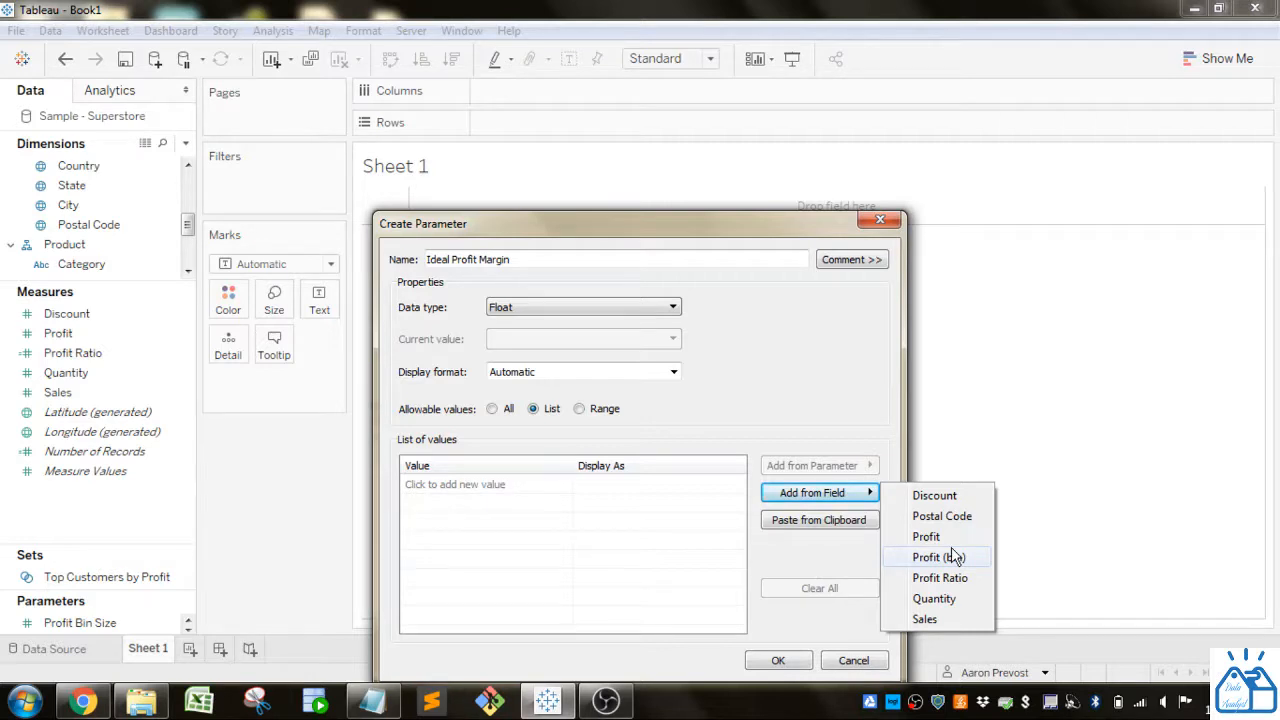
{"action": "left_click", "coordinate": [673, 308]}
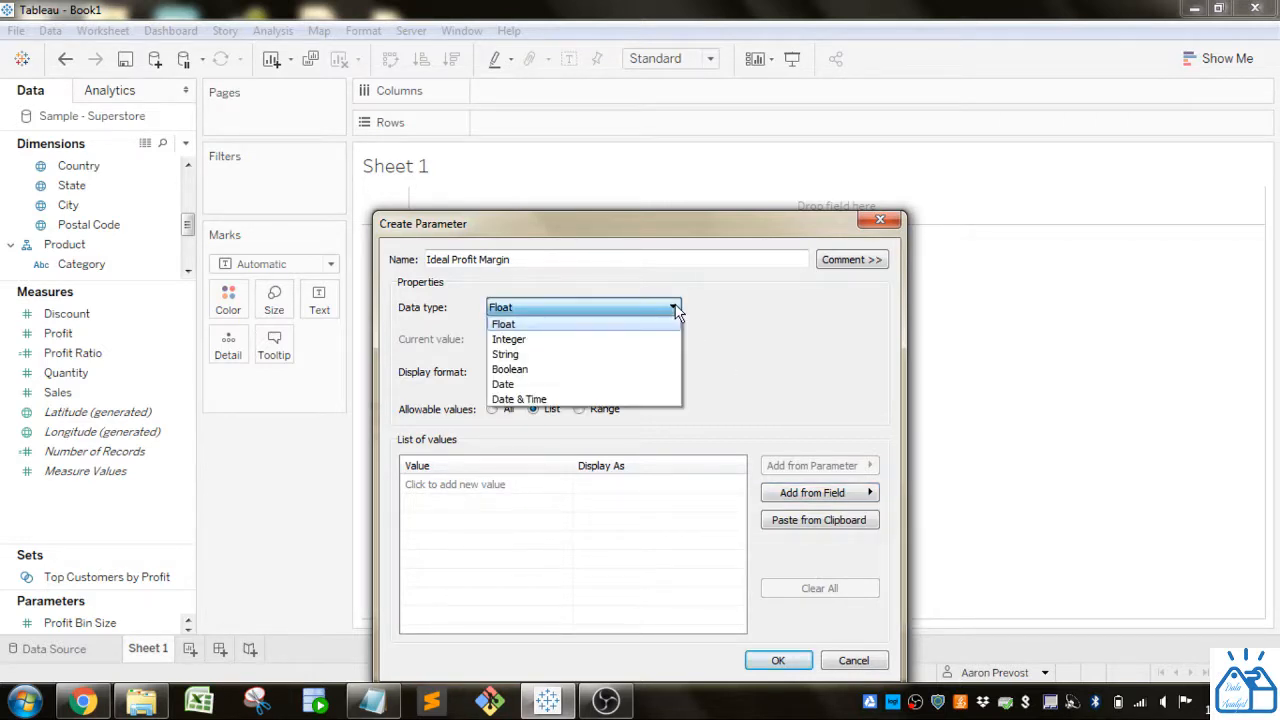
{"action": "left_click", "coordinate": [650, 354]}
{"action": "left_click", "coordinate": [872, 505]}
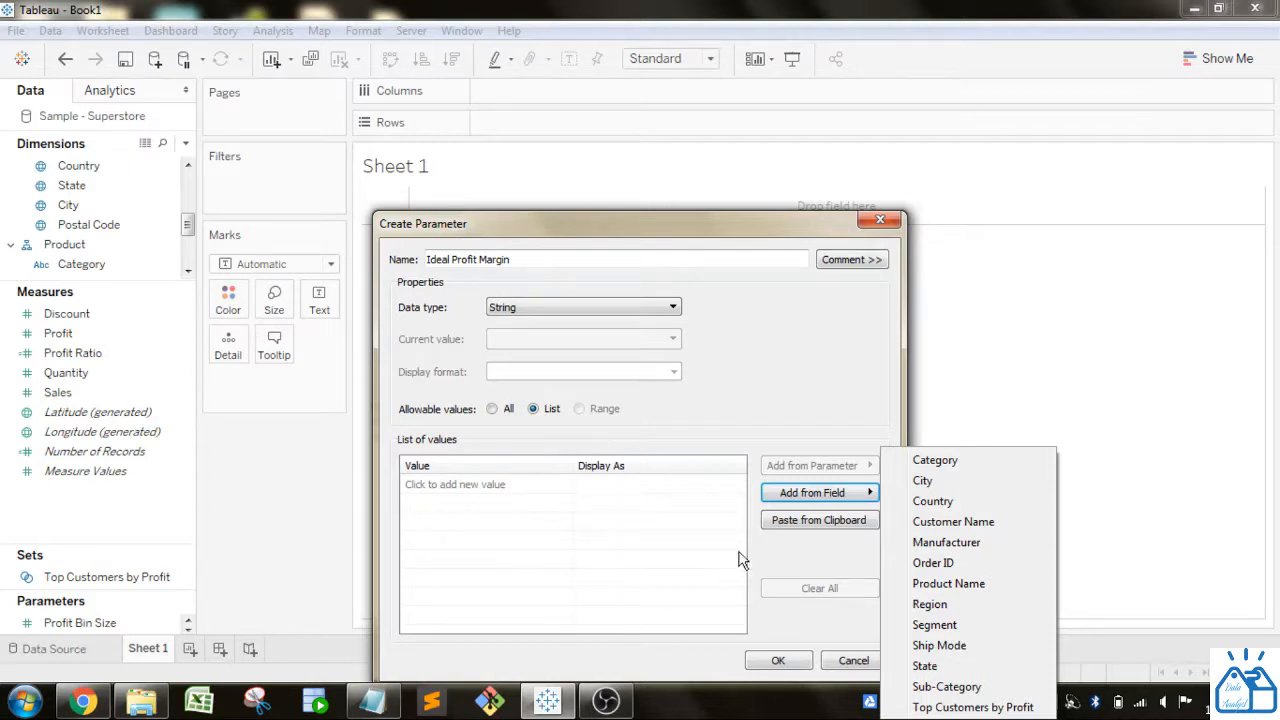
{"action": "left_click", "coordinate": [792, 420]}
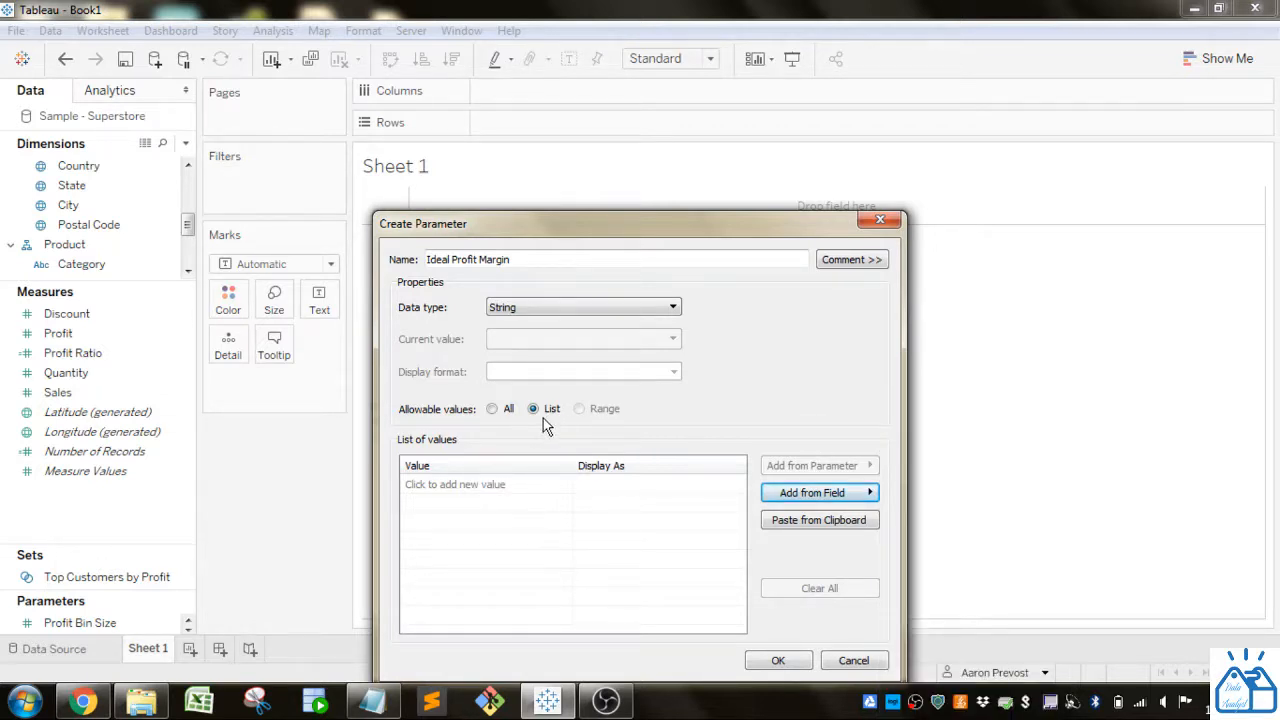
{"action": "left_click", "coordinate": [556, 308]}
{"action": "left_click", "coordinate": [556, 322]}
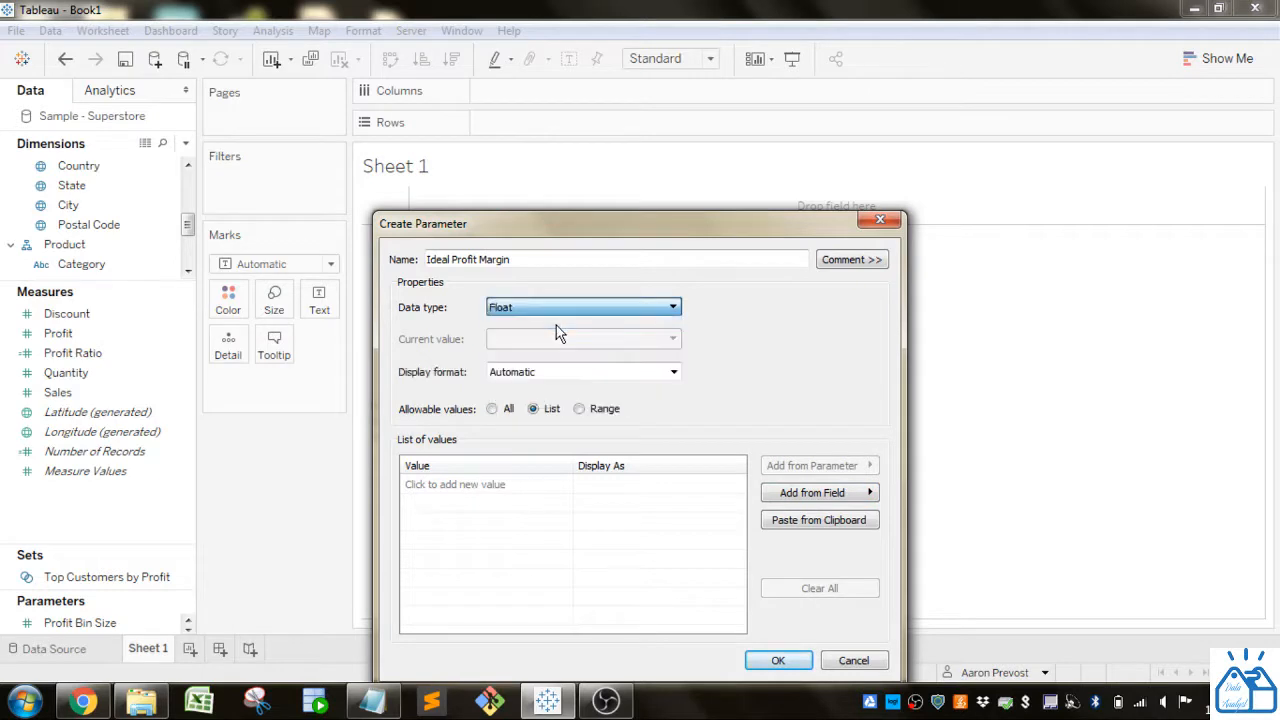
{"action": "left_click", "coordinate": [578, 409]}
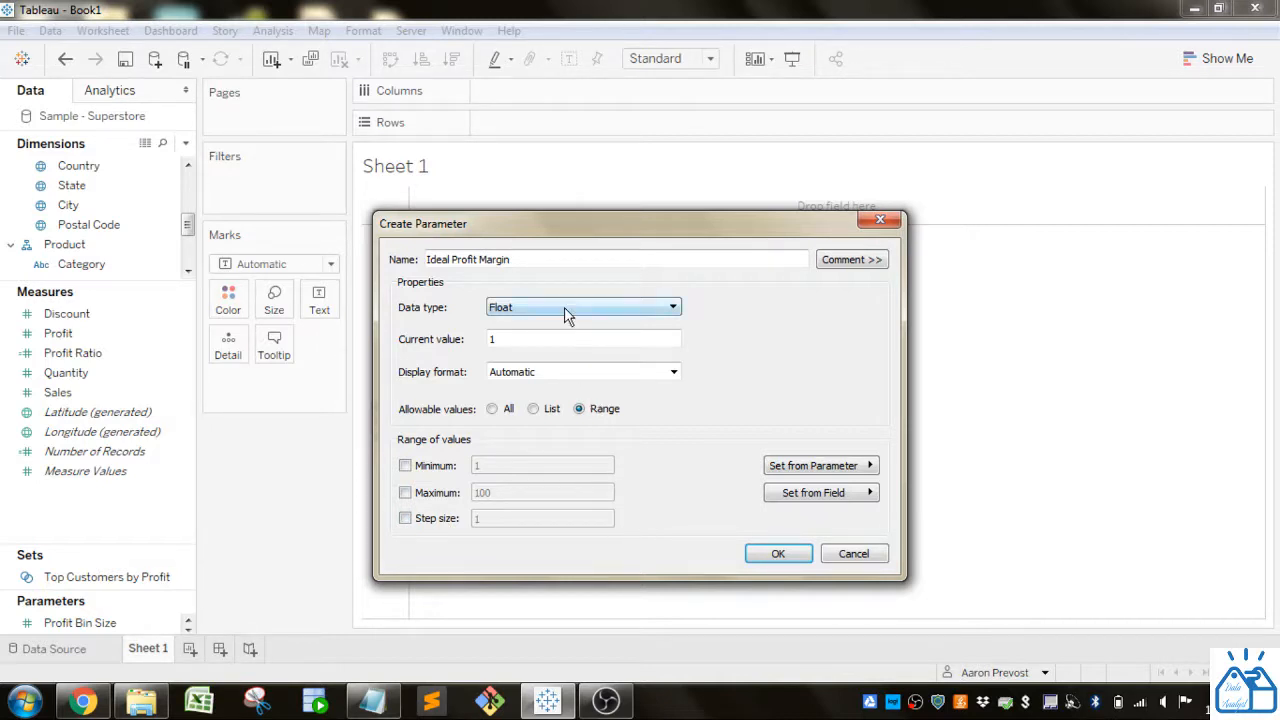
{"action": "left_click", "coordinate": [494, 410]}
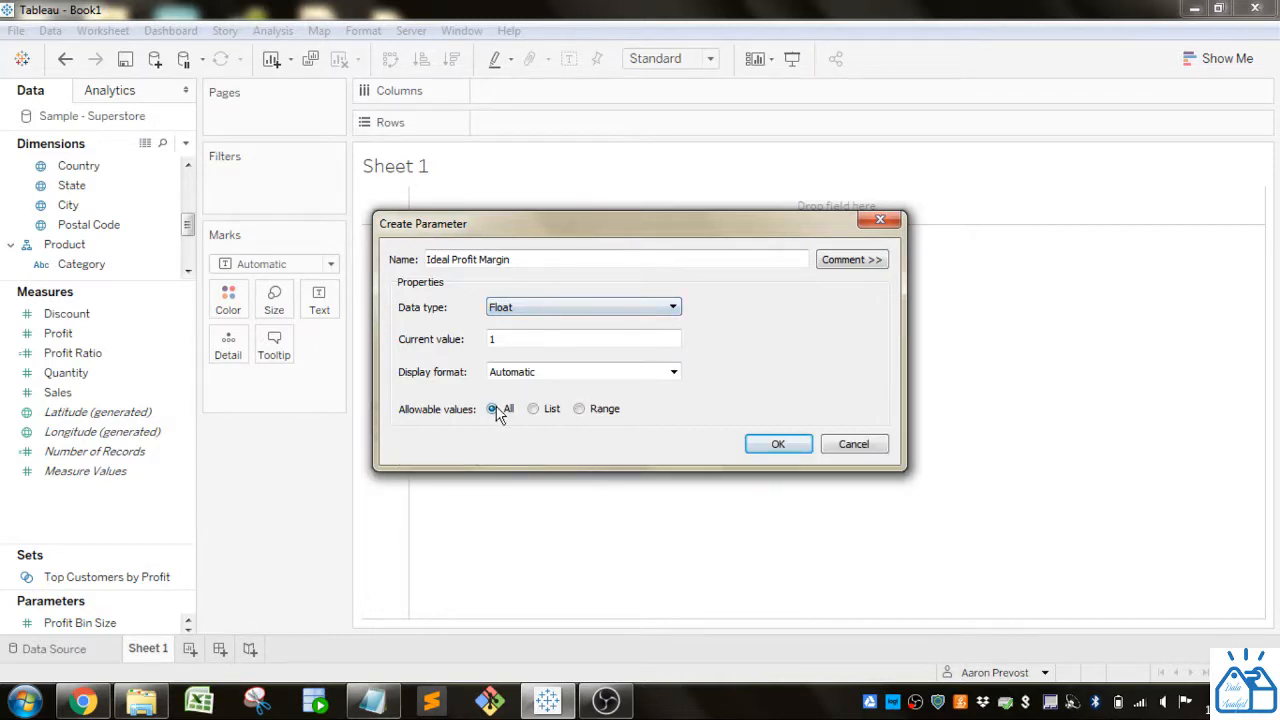
Restrict the parameter's allowable values to a range with minimum 0 and maximum 1.
{"action": "left_click", "coordinate": [580, 409]}
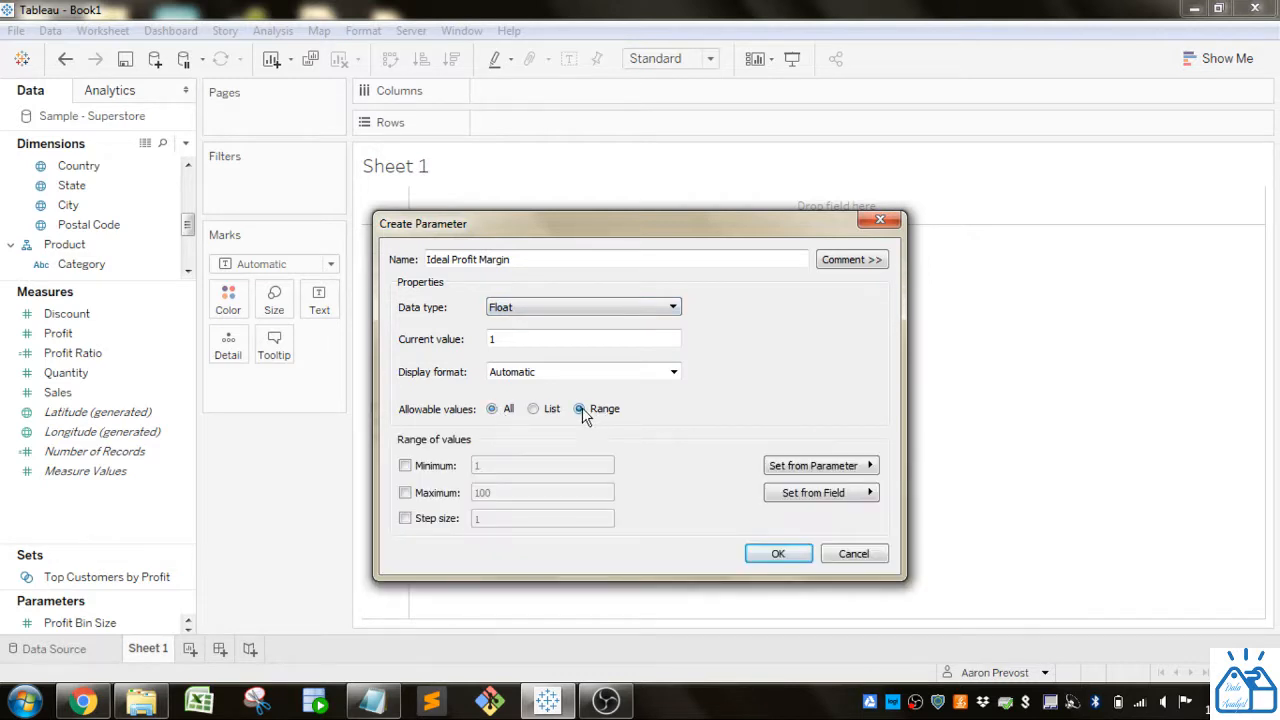
{"action": "left_click", "coordinate": [405, 466]}
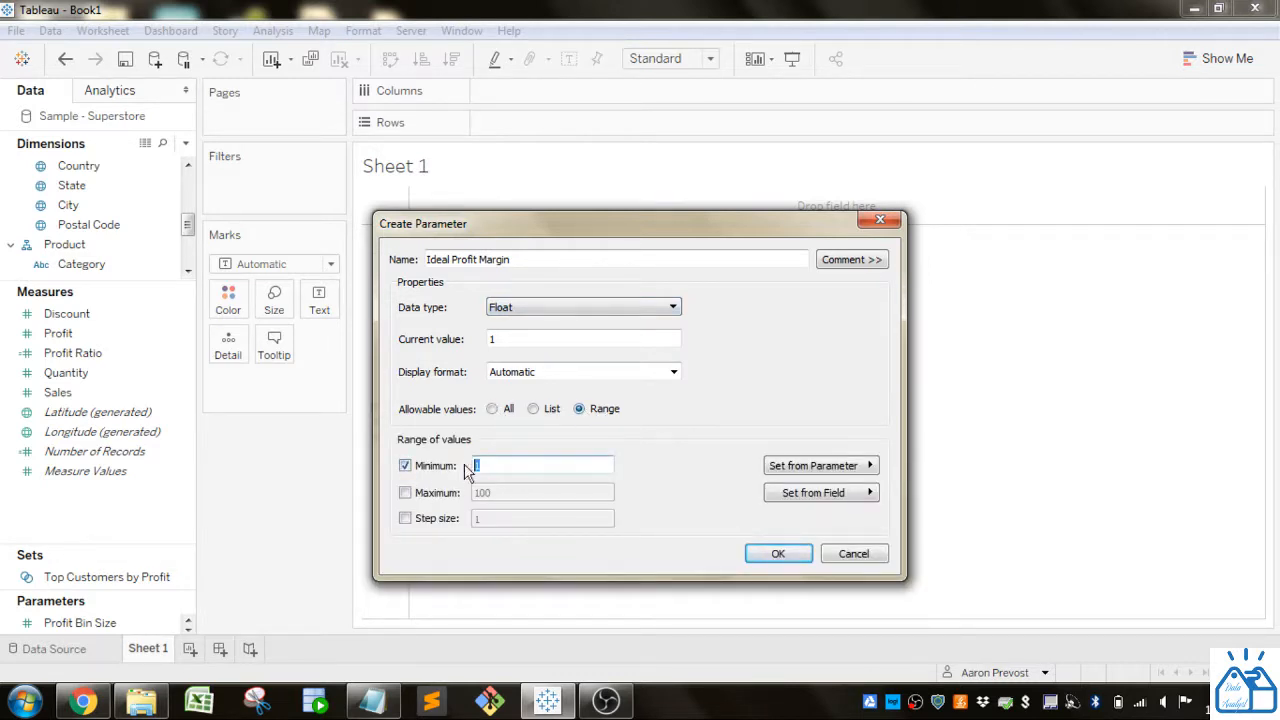
{"action": "type", "text": "0"}
{"action": "left_click", "coordinate": [405, 493]}
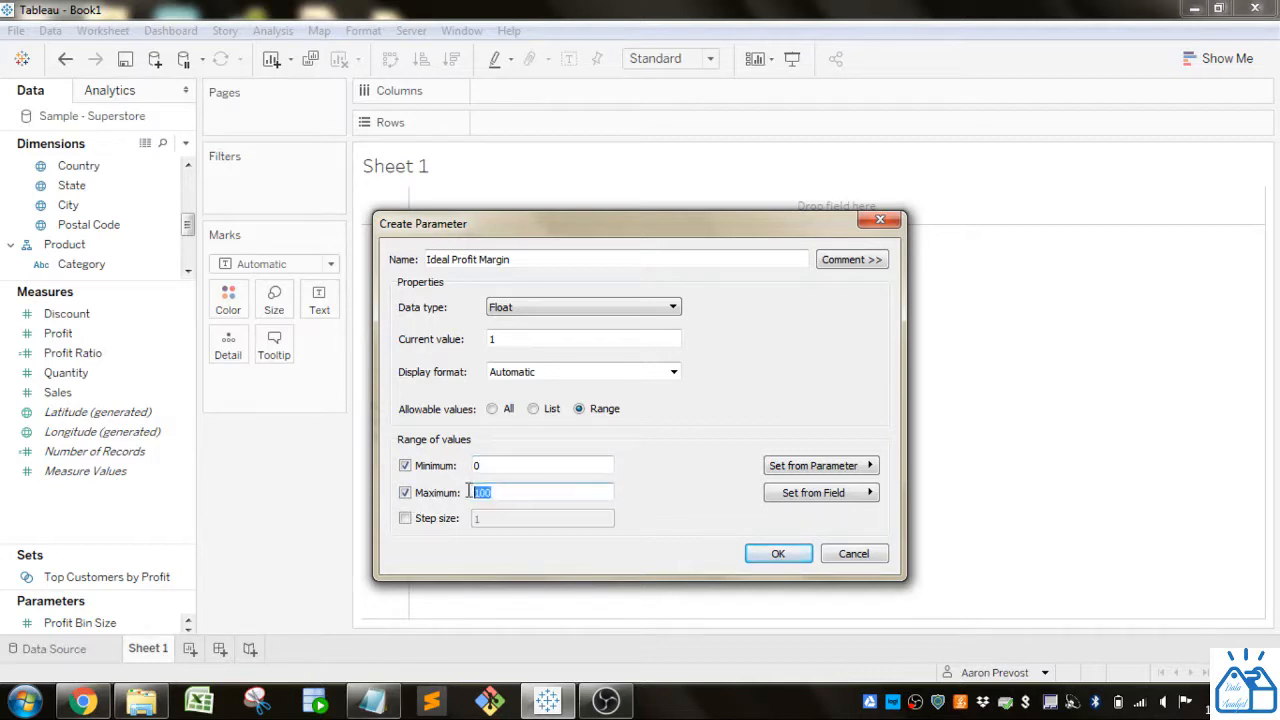
{"action": "type", "text": "1"}
Set the parameter's current value to 0.1 and create the parameter.
{"action": "double_click", "coordinate": [487, 338]}
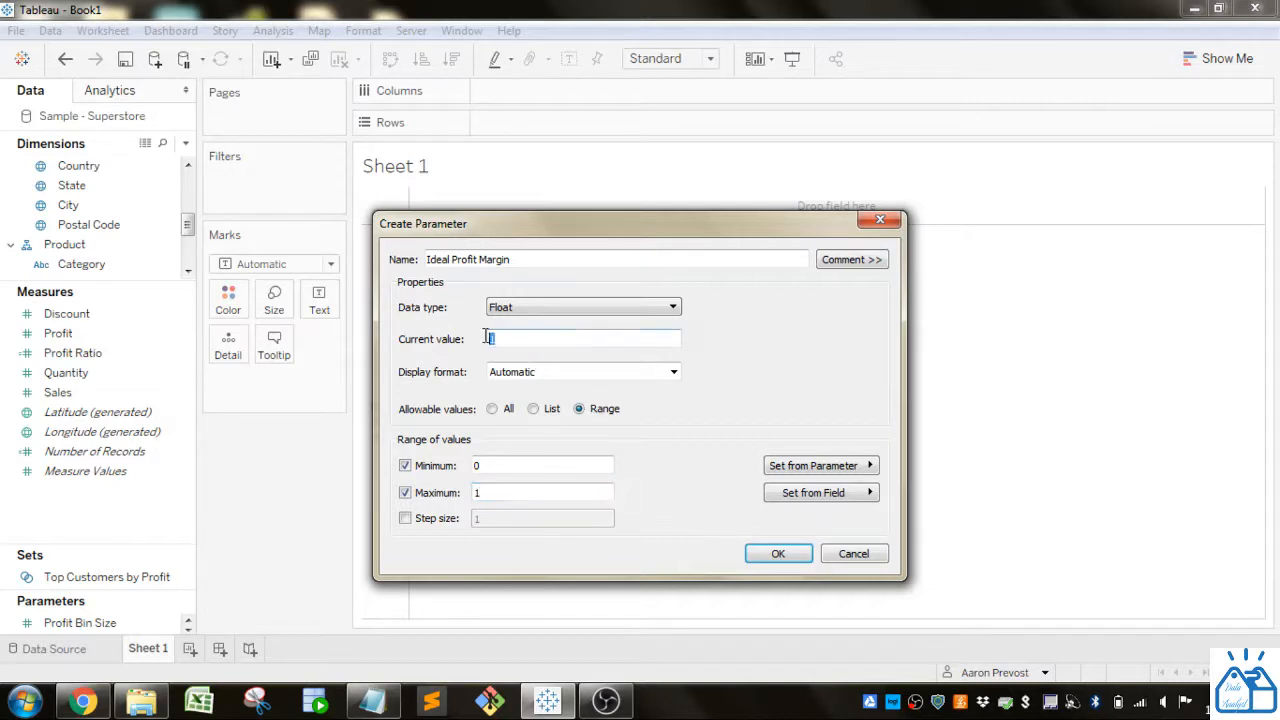
{"action": "type", "text": "0."}
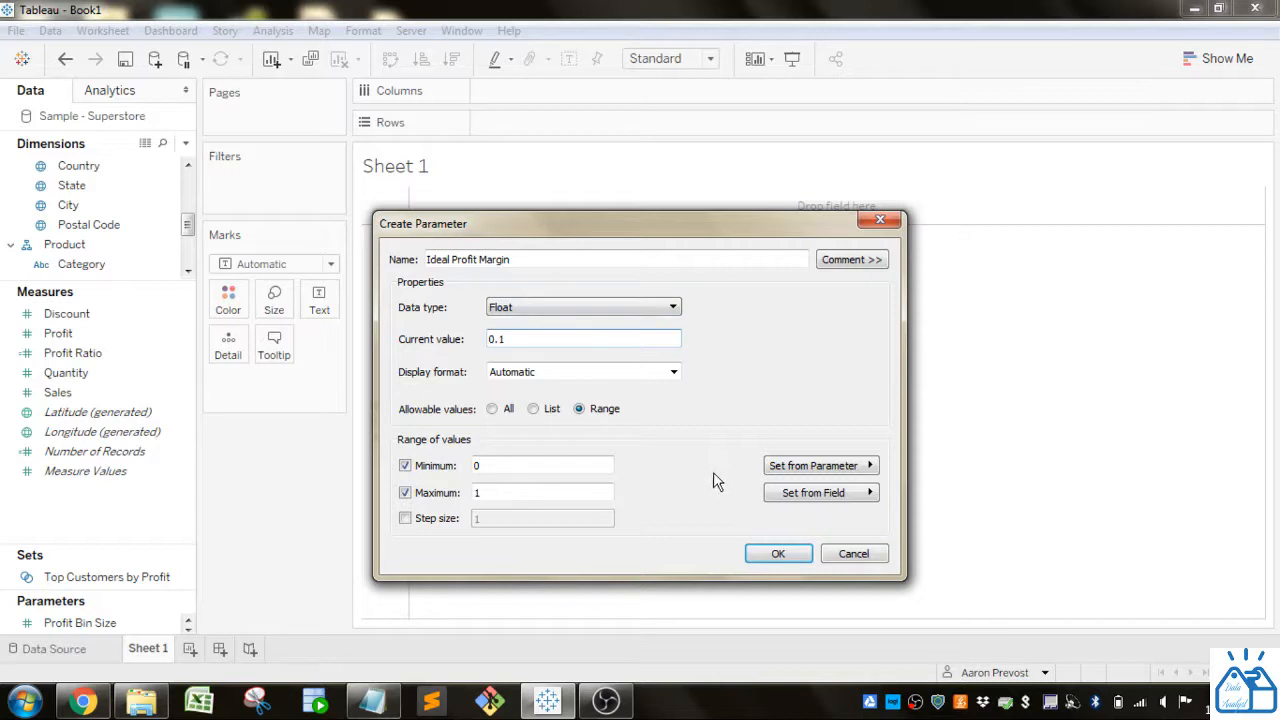
{"action": "left_click", "coordinate": [772, 556]}
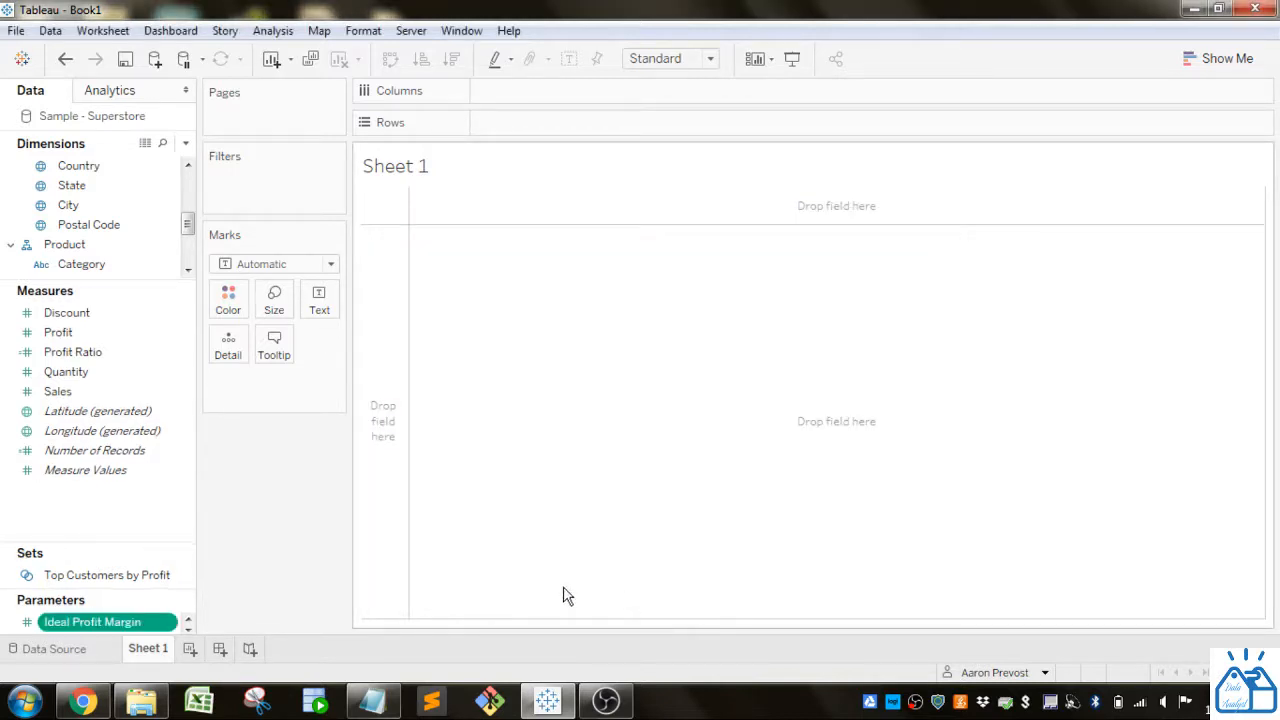
Resize the Sets and Parameters sections of the data pane so that all parameters are listed.
{"action": "left_click_drag", "start_coordinate": [80, 550], "coordinate": [80, 490]}
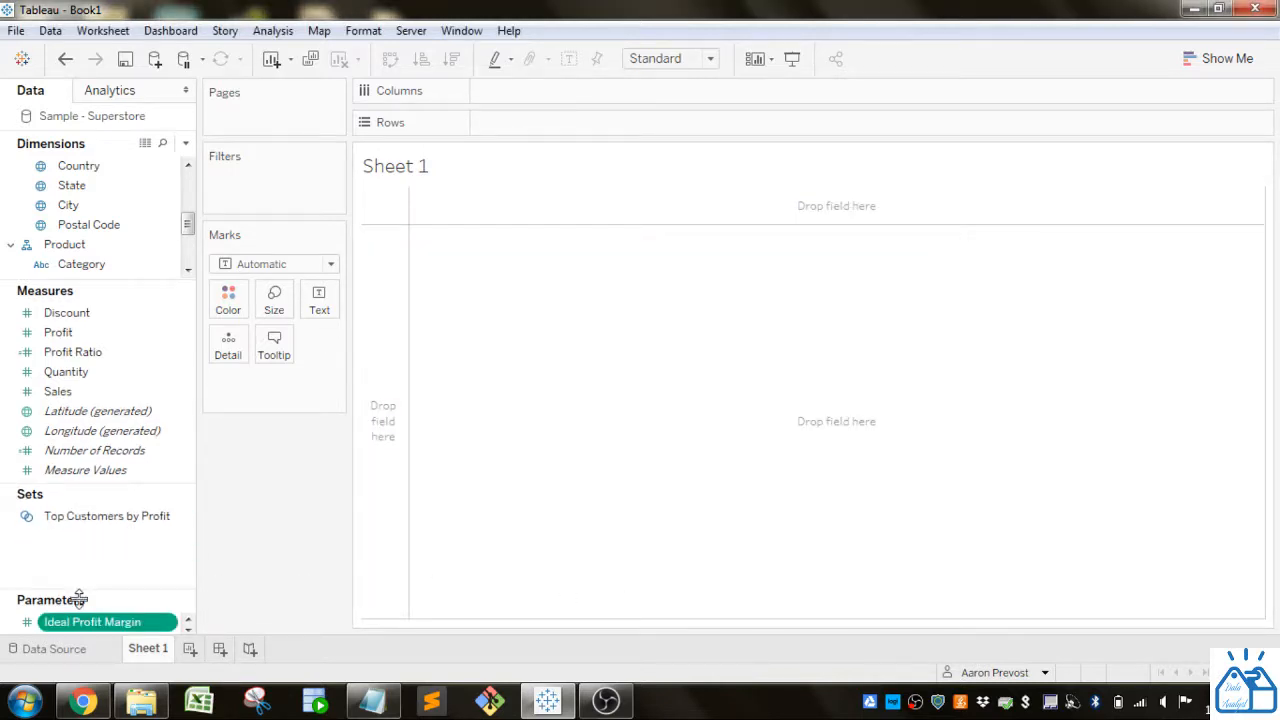
{"action": "left_click_drag", "start_coordinate": [79, 598], "coordinate": [79, 549]}
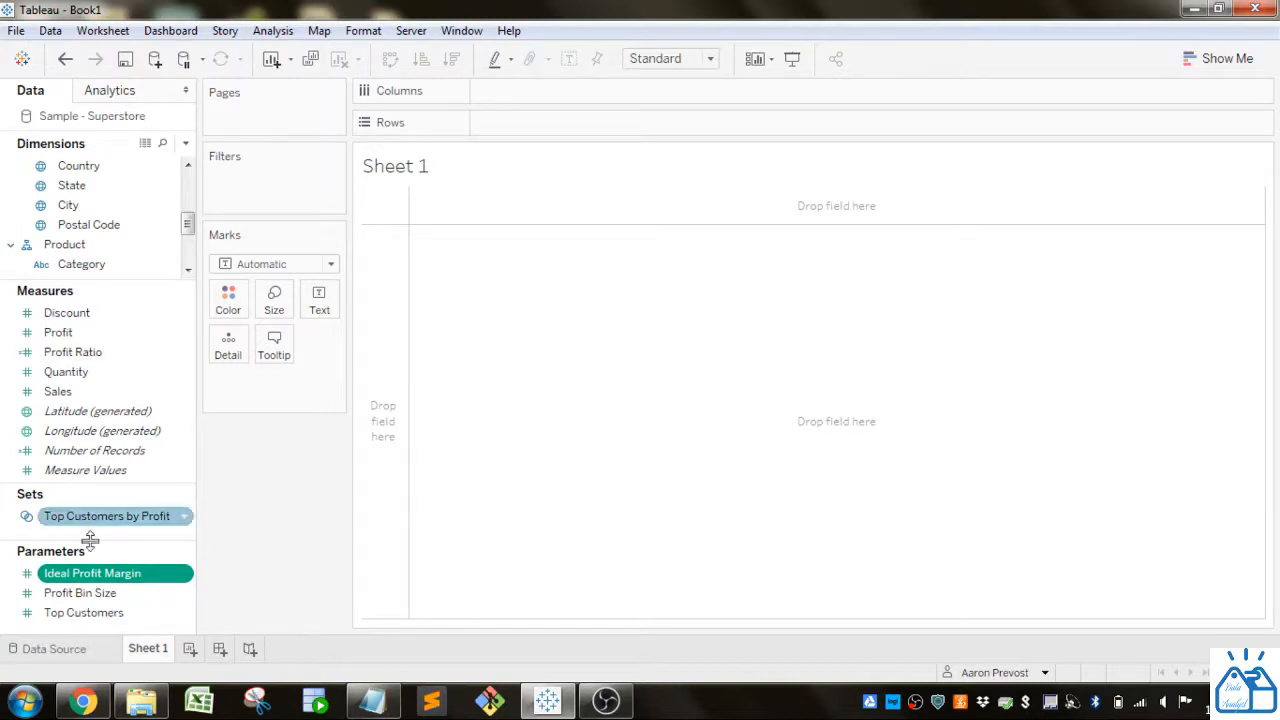
{"action": "mouse_move", "coordinate": [112, 411]}
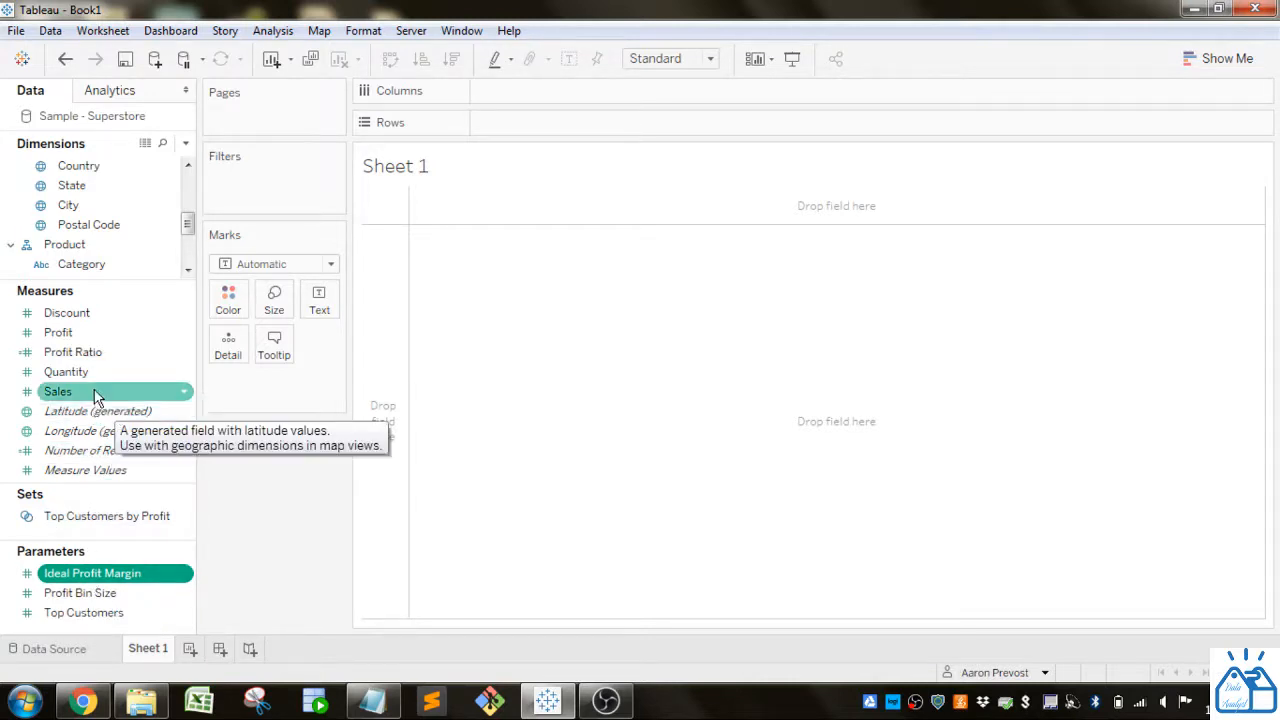
Create a calculated field from Sales with the formula [Sales]*[Ideal Profit Margin], keeping its editor clear of the data pane.
{"action": "right_click", "coordinate": [101, 391]}
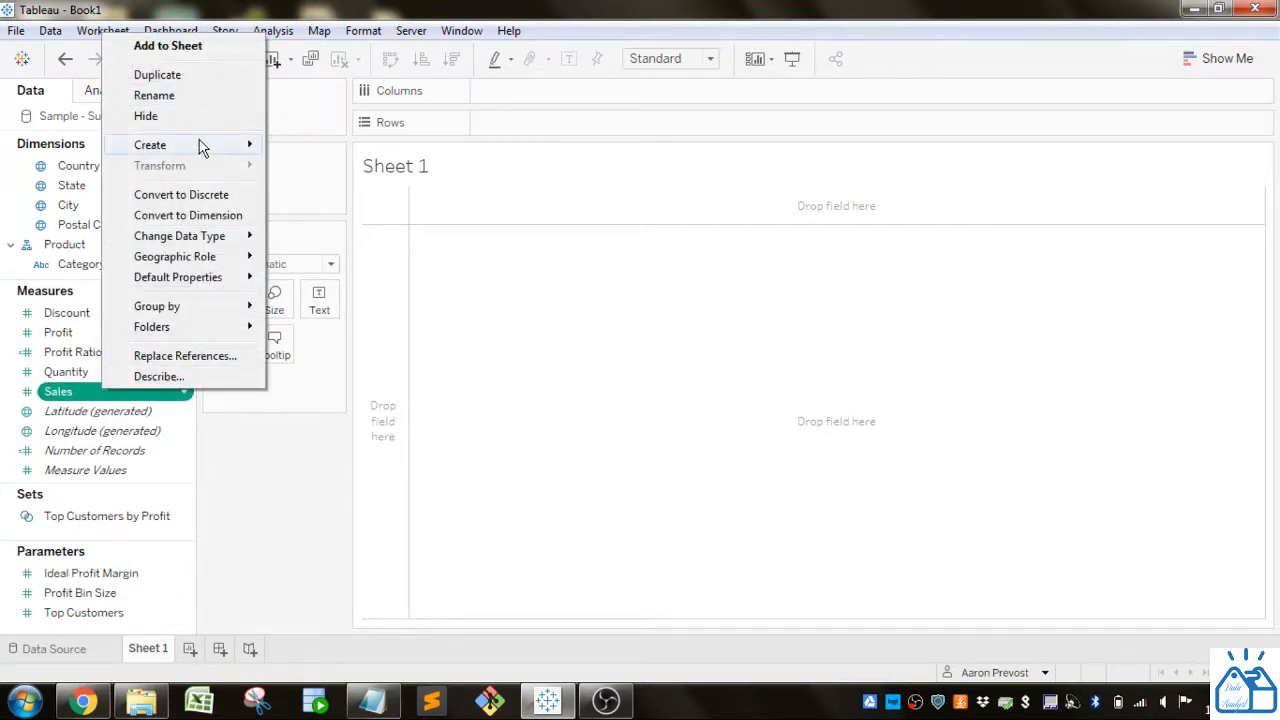
{"action": "mouse_move", "coordinate": [200, 145]}
{"action": "left_click", "coordinate": [352, 148]}
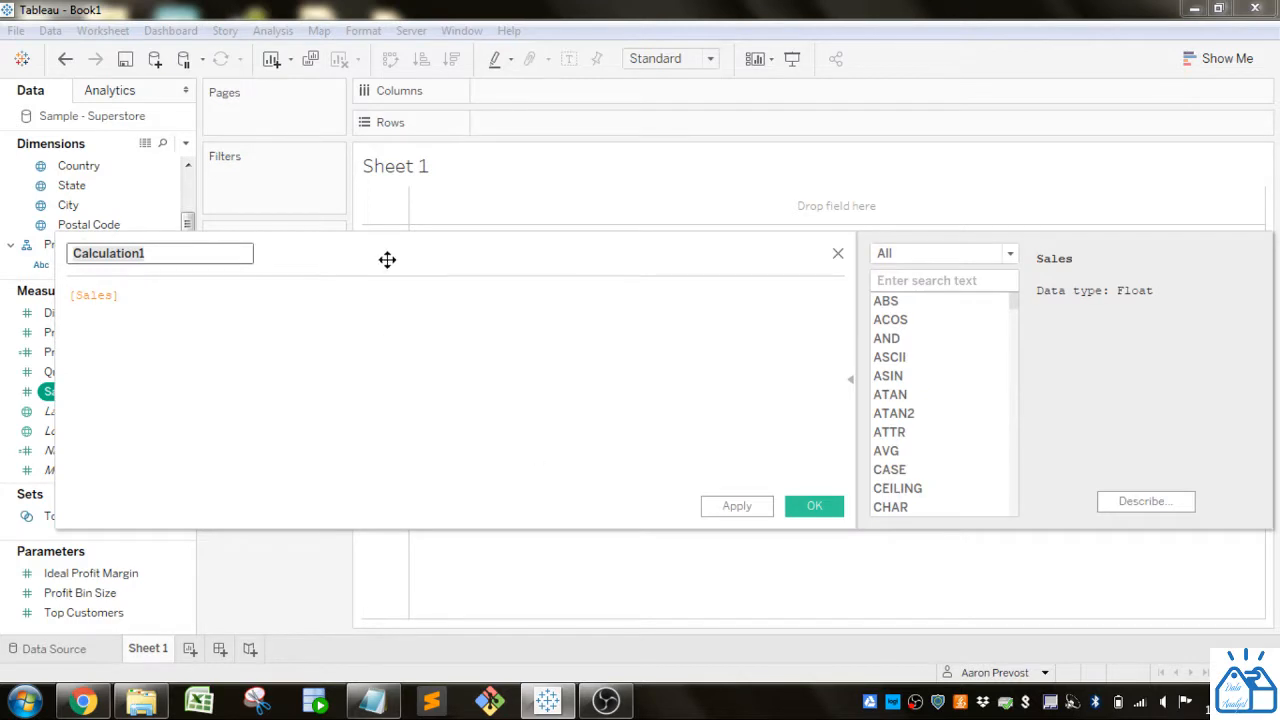
{"action": "left_click_drag", "start_coordinate": [387, 259], "coordinate": [632, 297]}
{"action": "left_click", "coordinate": [397, 338]}
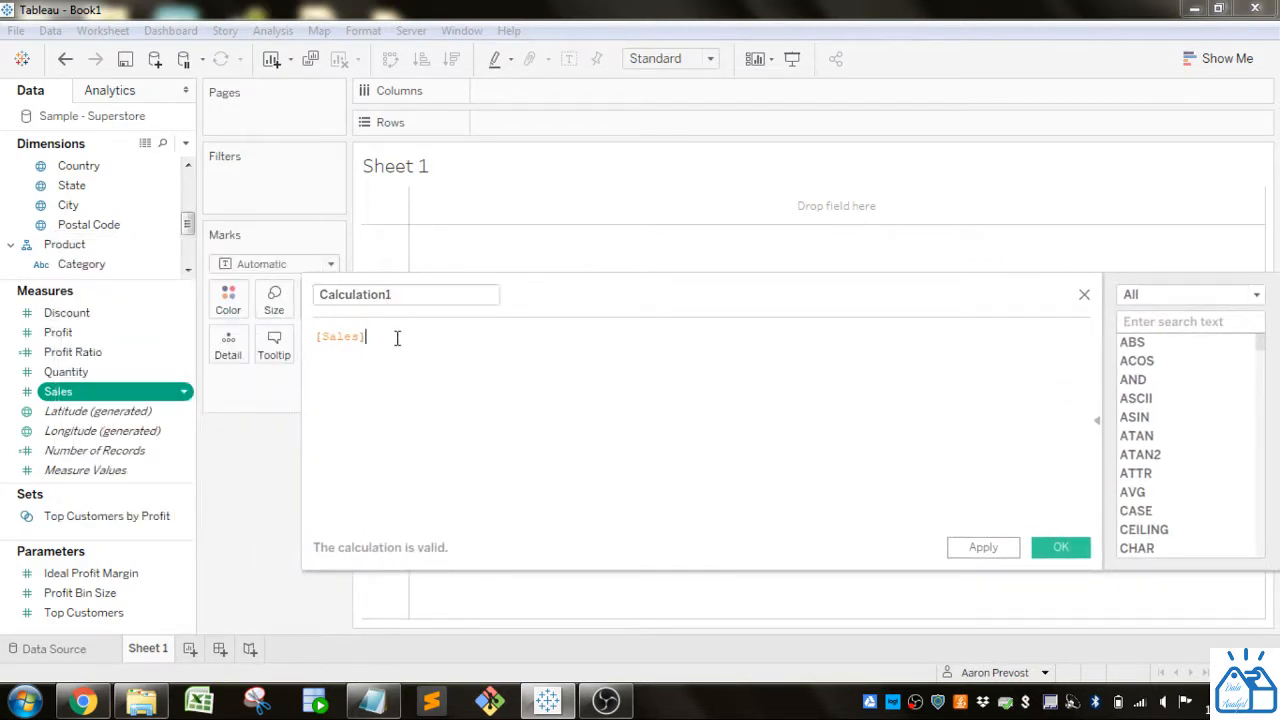
{"action": "type", "text": "*"}
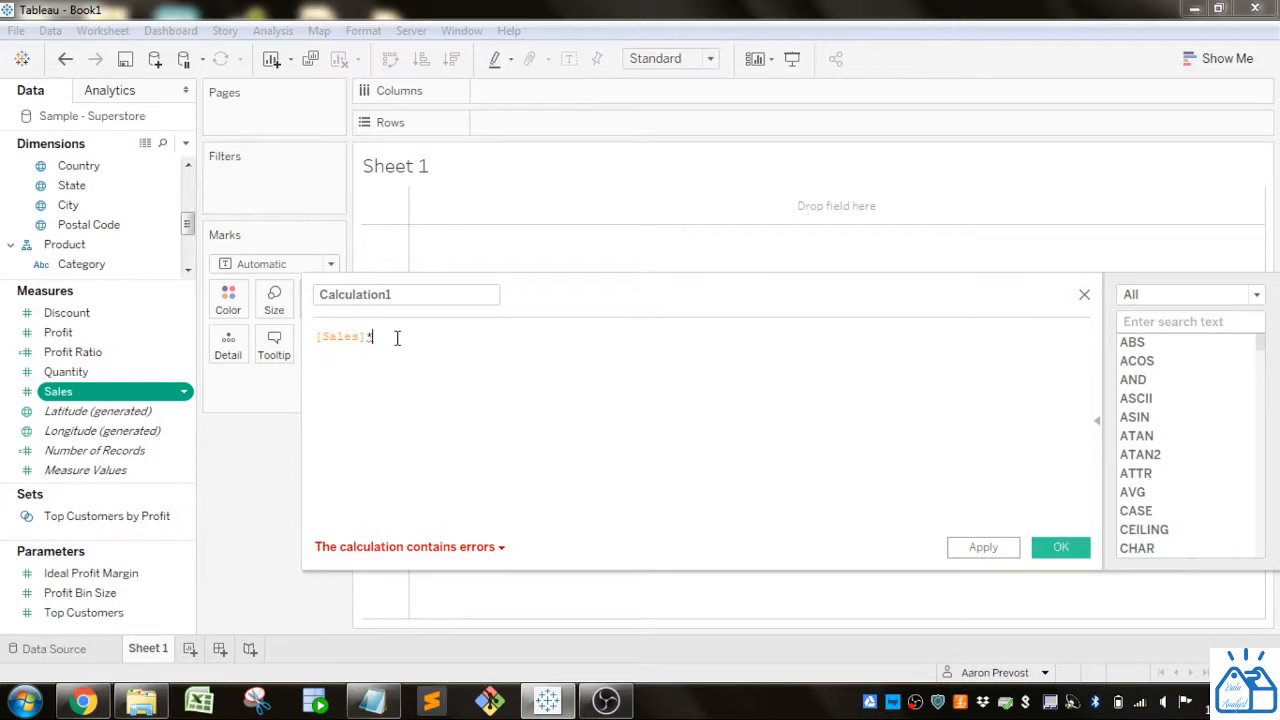
{"action": "type", "text": "id"}
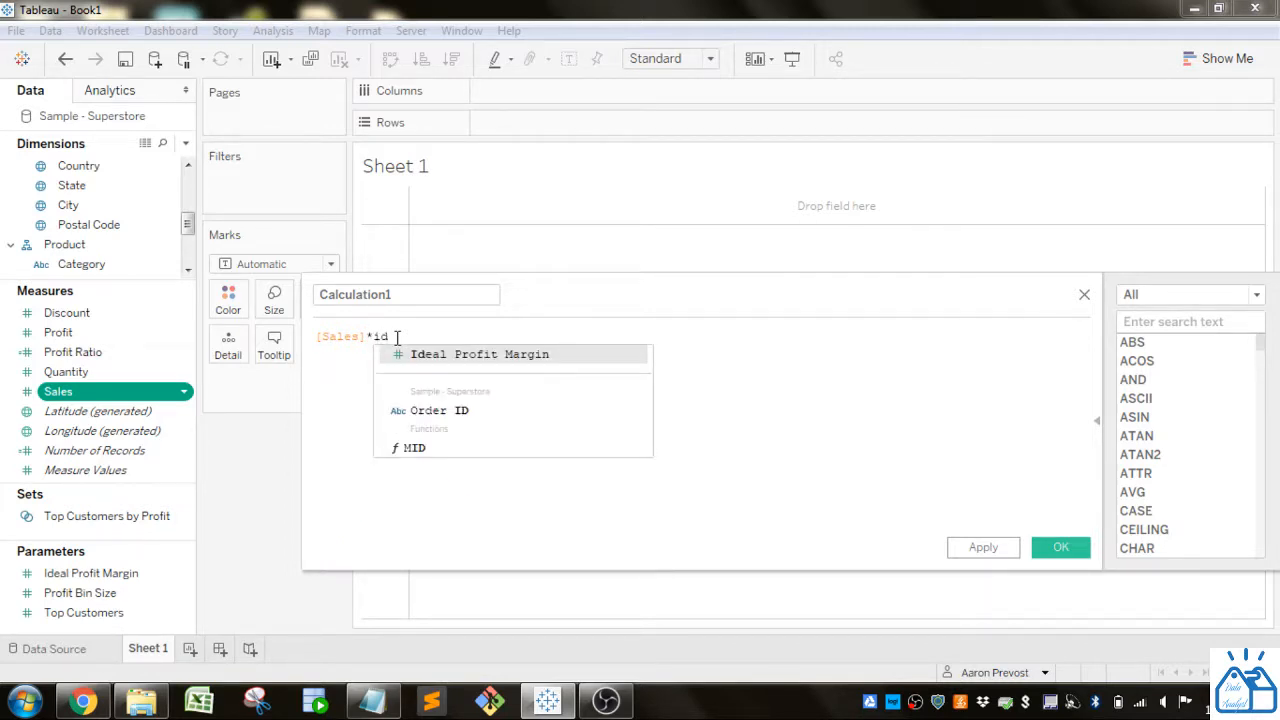
{"action": "key", "text": "Return"}
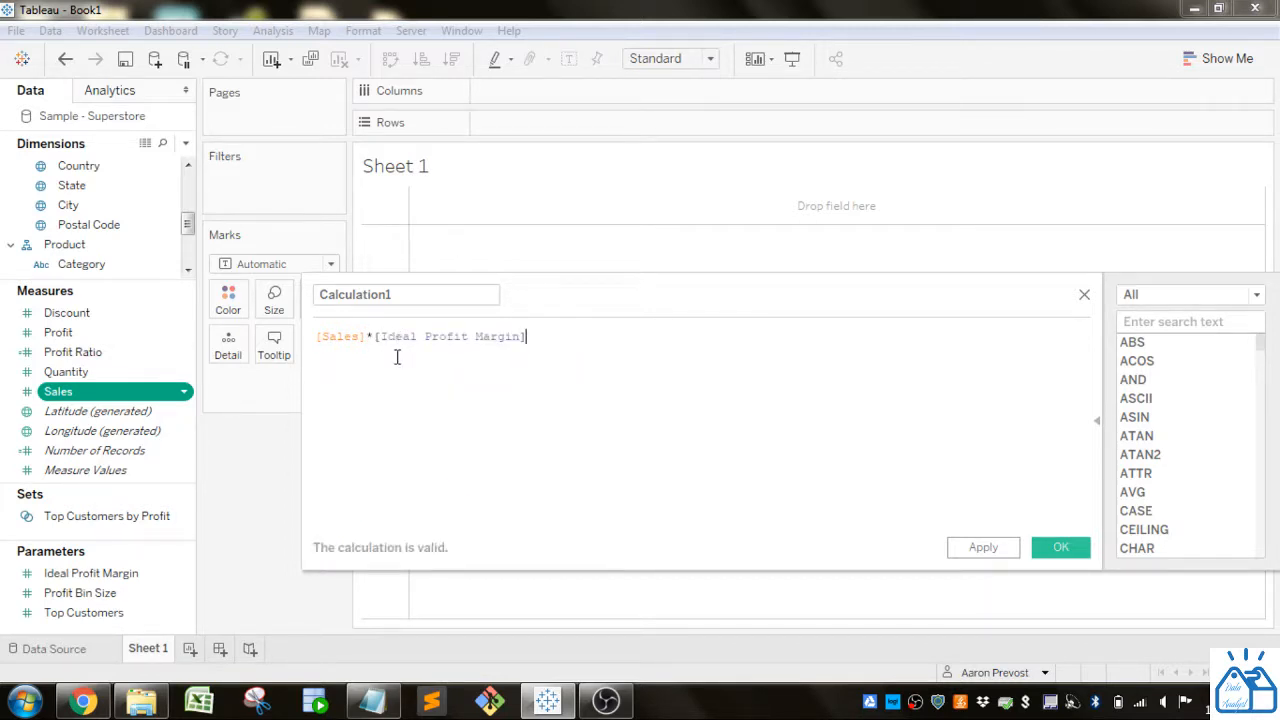
{"action": "left_click", "coordinate": [377, 337]}
{"action": "left_click", "coordinate": [527, 337]}
{"action": "left_click_drag", "start_coordinate": [367, 337], "coordinate": [300, 346]}
{"action": "left_click", "coordinate": [365, 437]}
Name the calculated field Expected Profit and save it.
{"action": "left_click_drag", "start_coordinate": [397, 295], "coordinate": [316, 291]}
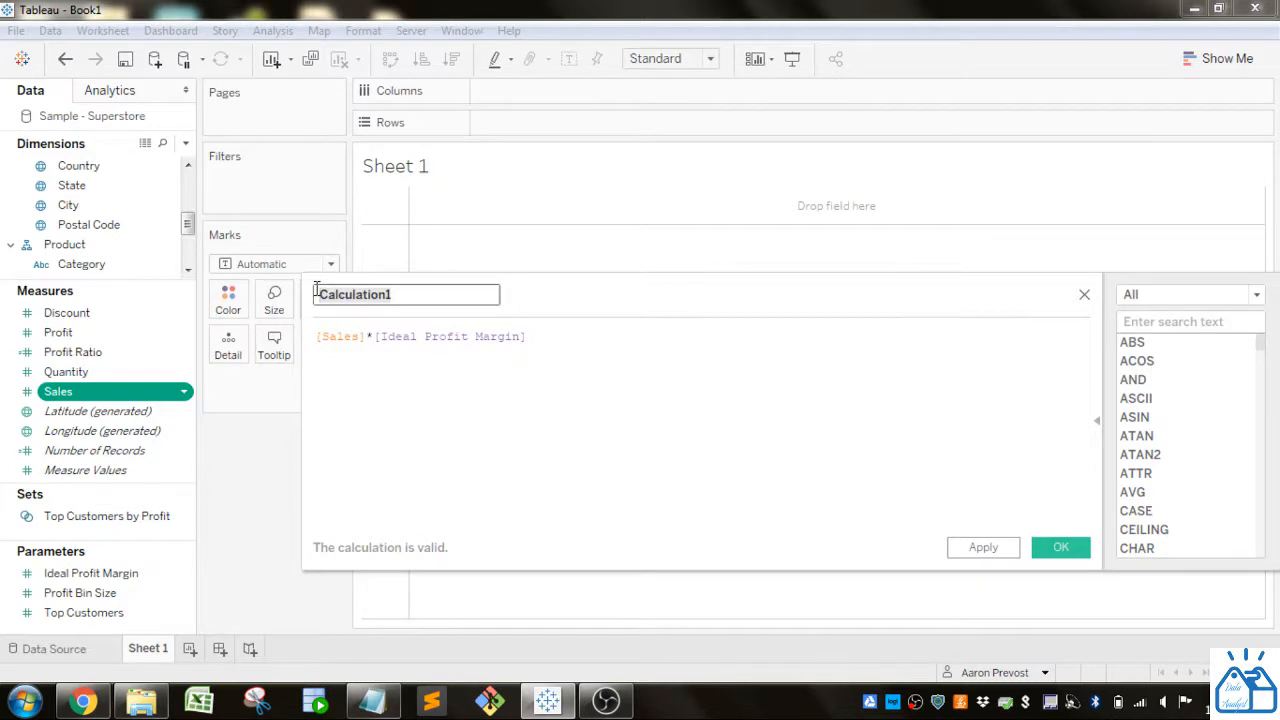
{"action": "type", "text": "Expect"}
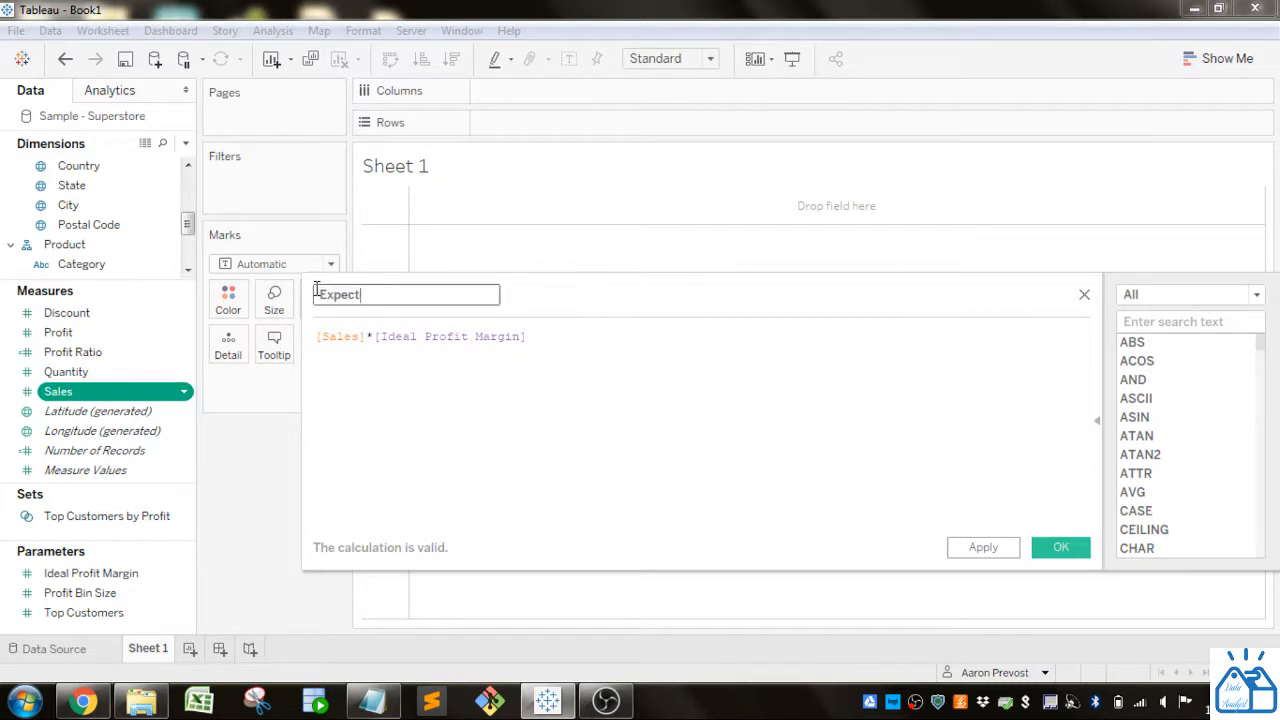
{"action": "type", "text": "ed Profit"}
{"action": "left_click", "coordinate": [1059, 548]}
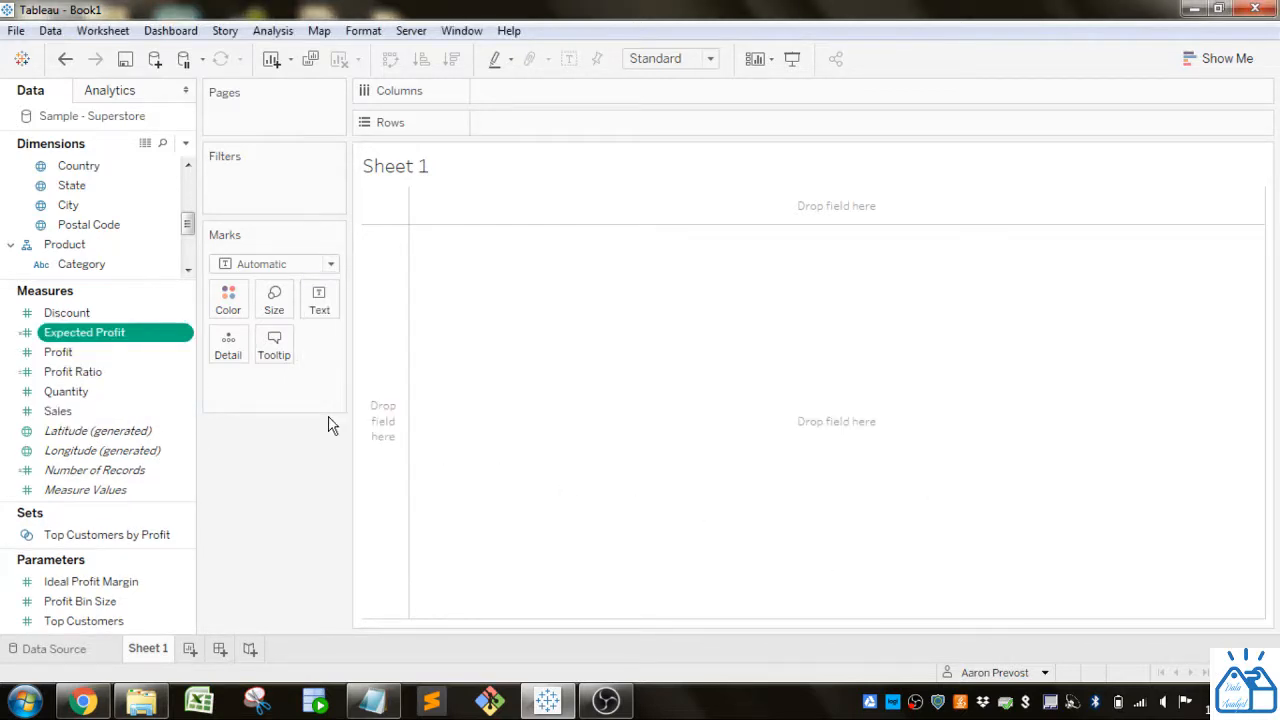
Build a table with Product Name on rows and the Profit and Expected Profit measures as value columns.
{"action": "left_click_drag", "start_coordinate": [190, 217], "coordinate": [187, 260]}
{"action": "left_click_drag", "start_coordinate": [95, 204], "coordinate": [565, 121]}
{"action": "left_click", "coordinate": [113, 335]}
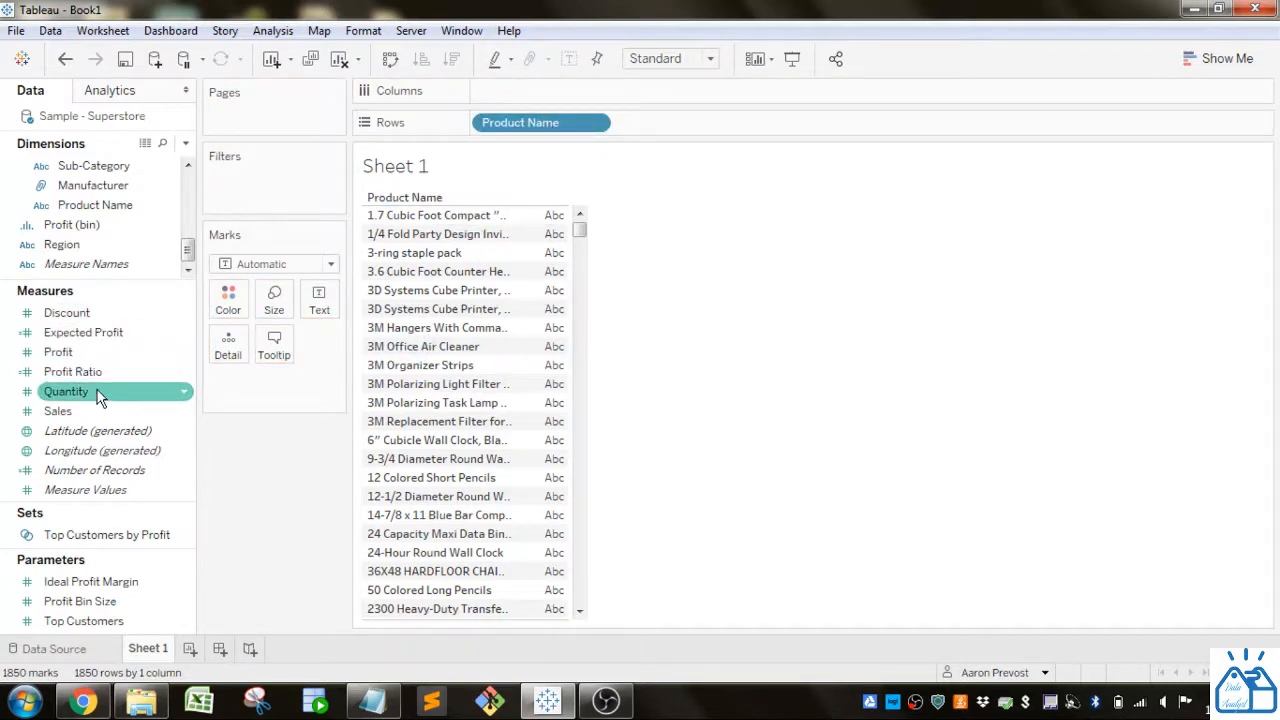
{"action": "left_click", "coordinate": [90, 352]}
{"action": "double_click", "coordinate": [90, 352]}
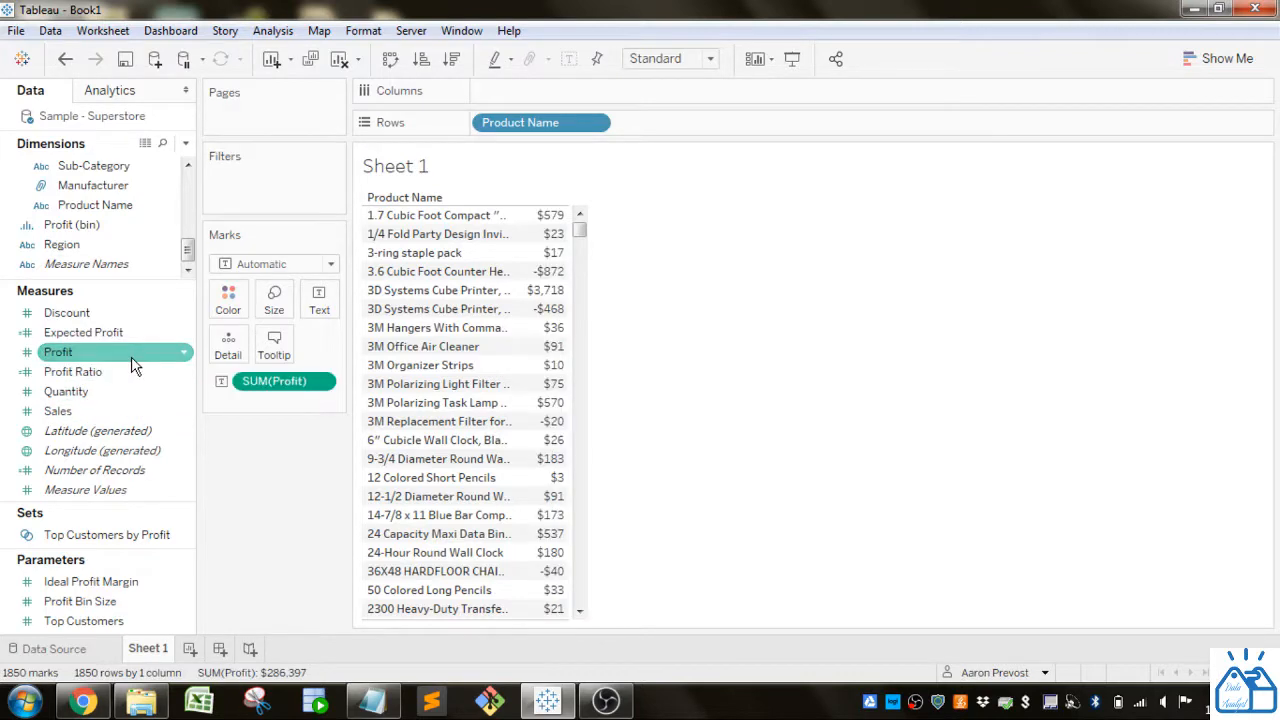
{"action": "double_click", "coordinate": [118, 334]}
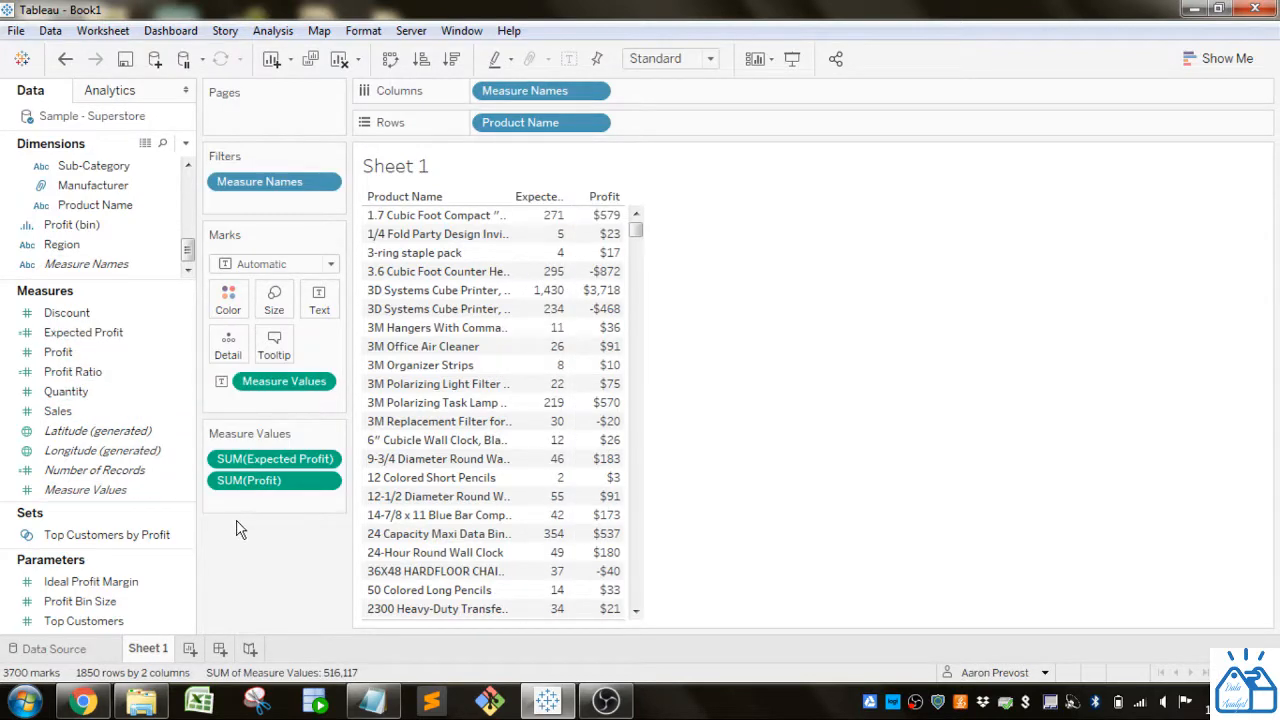
Format the Expected Profit values as Currency (Standard) and widen the table's value columns so the full header fits.
{"action": "left_click", "coordinate": [330, 460]}
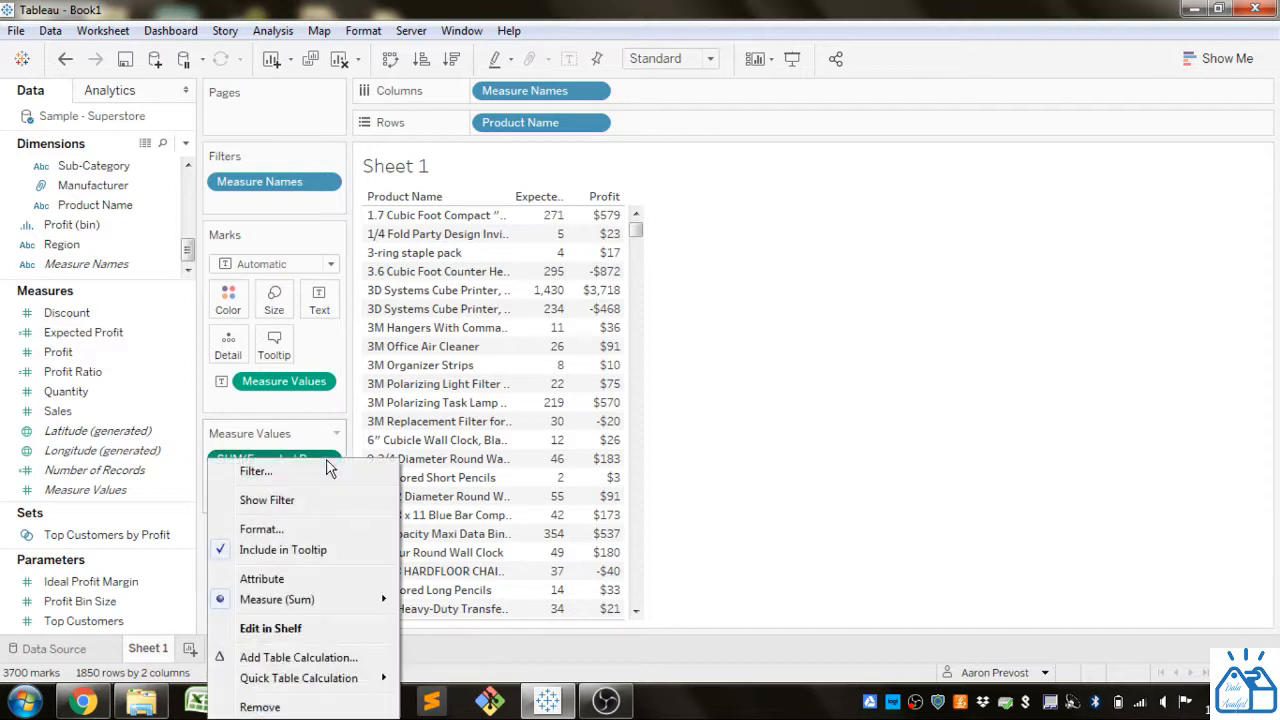
{"action": "left_click", "coordinate": [305, 529]}
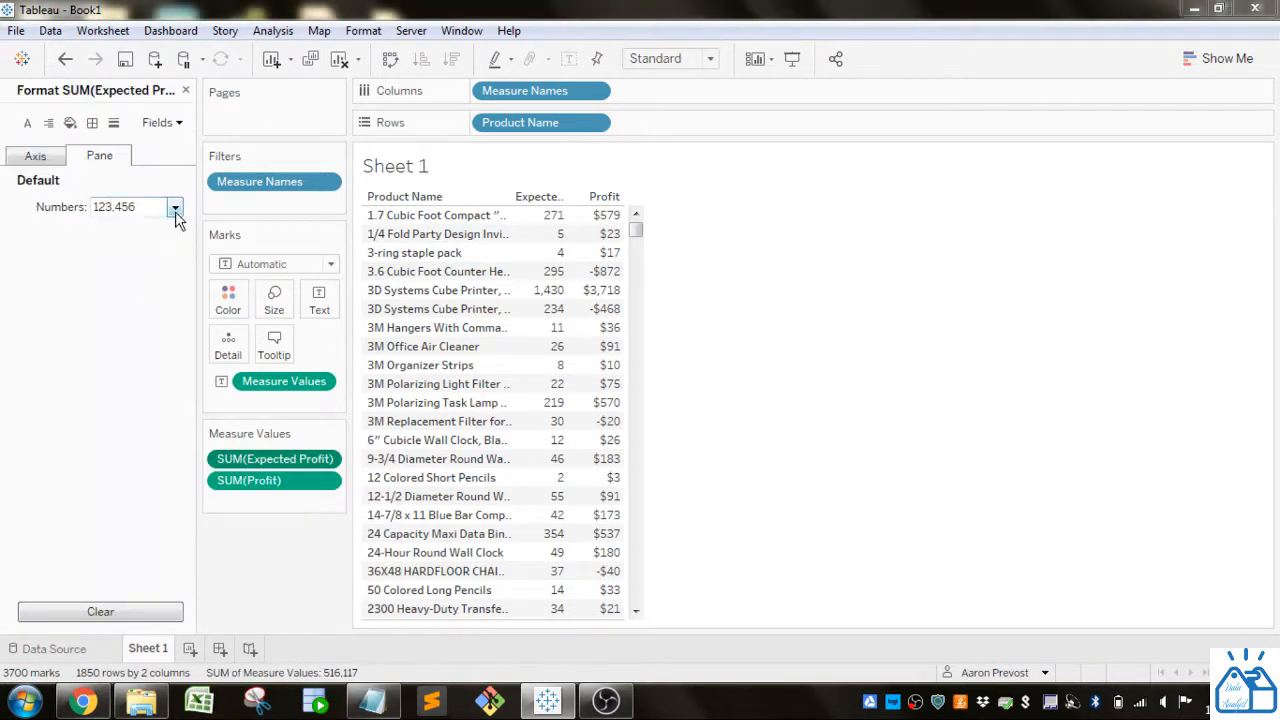
{"action": "left_click", "coordinate": [175, 208]}
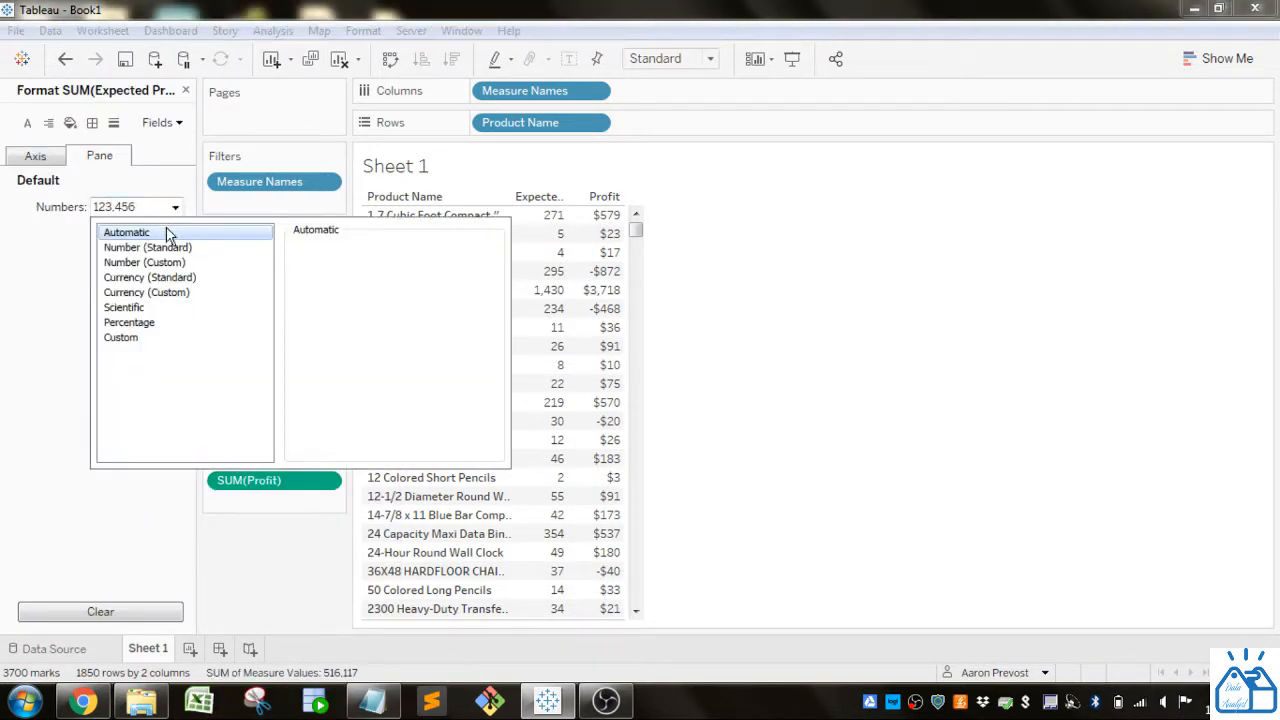
{"action": "left_click", "coordinate": [162, 277]}
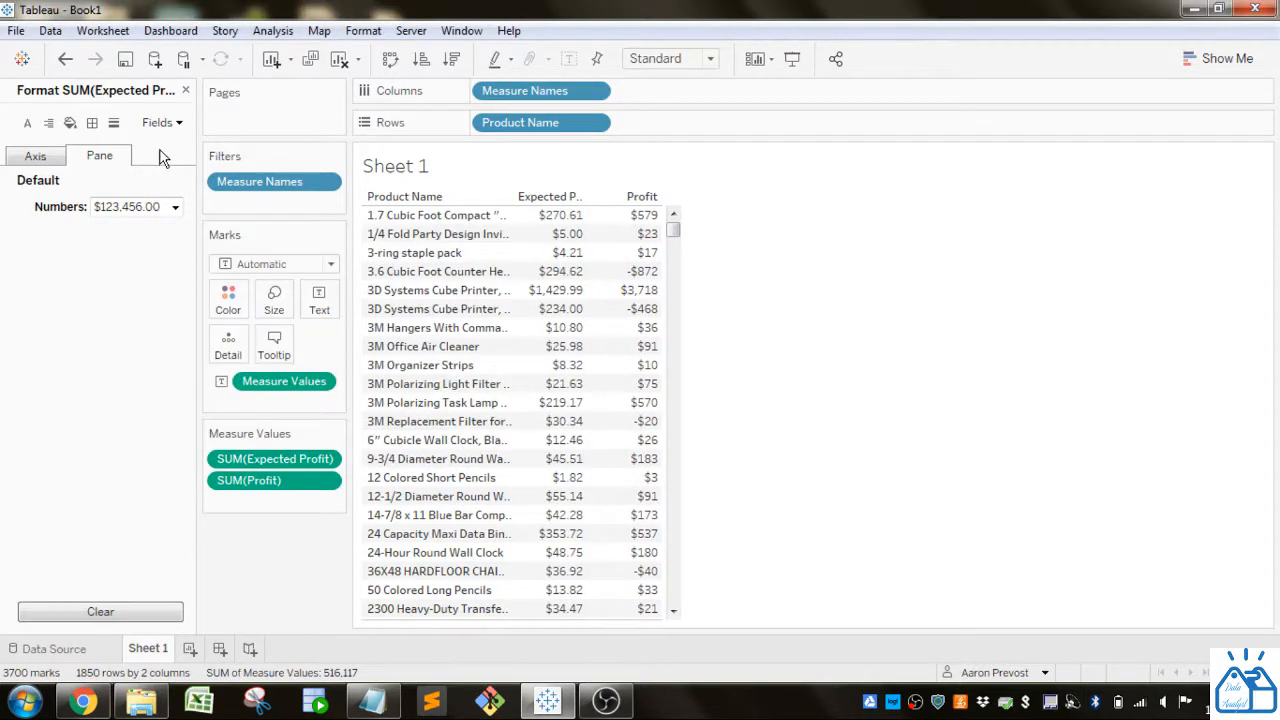
{"action": "left_click", "coordinate": [185, 90]}
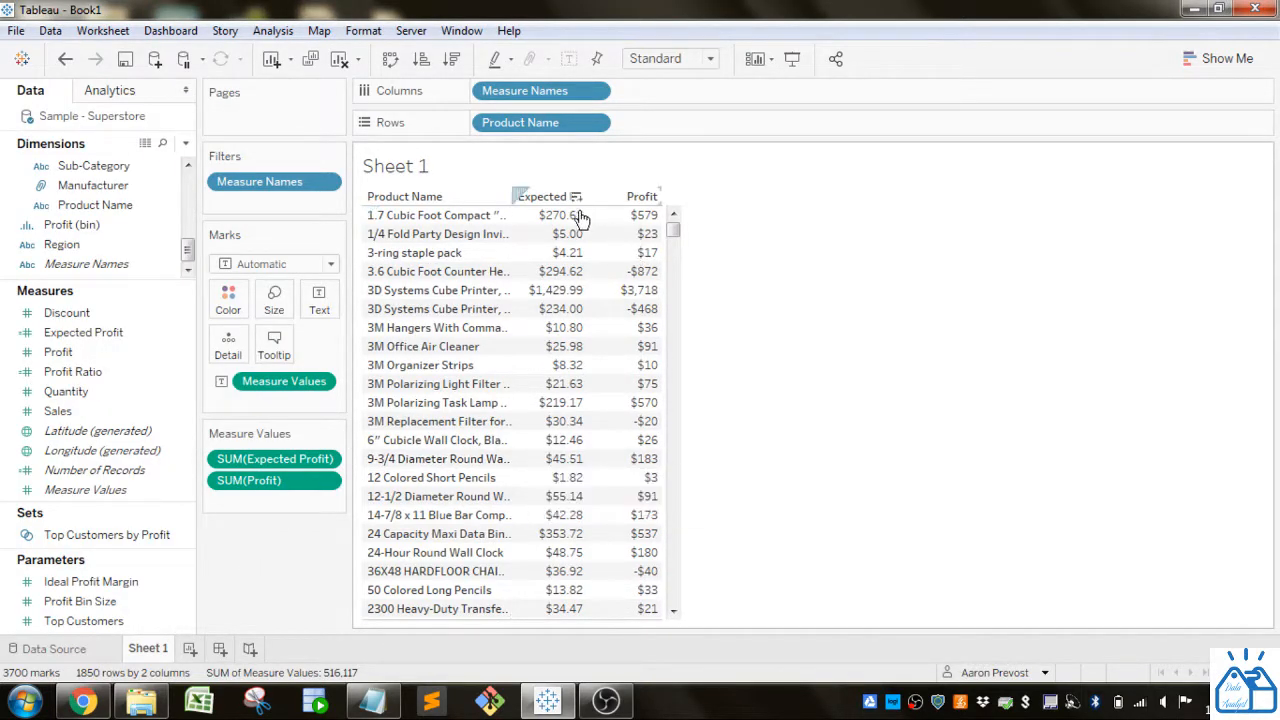
{"action": "left_click_drag", "start_coordinate": [585, 197], "coordinate": [671, 197]}
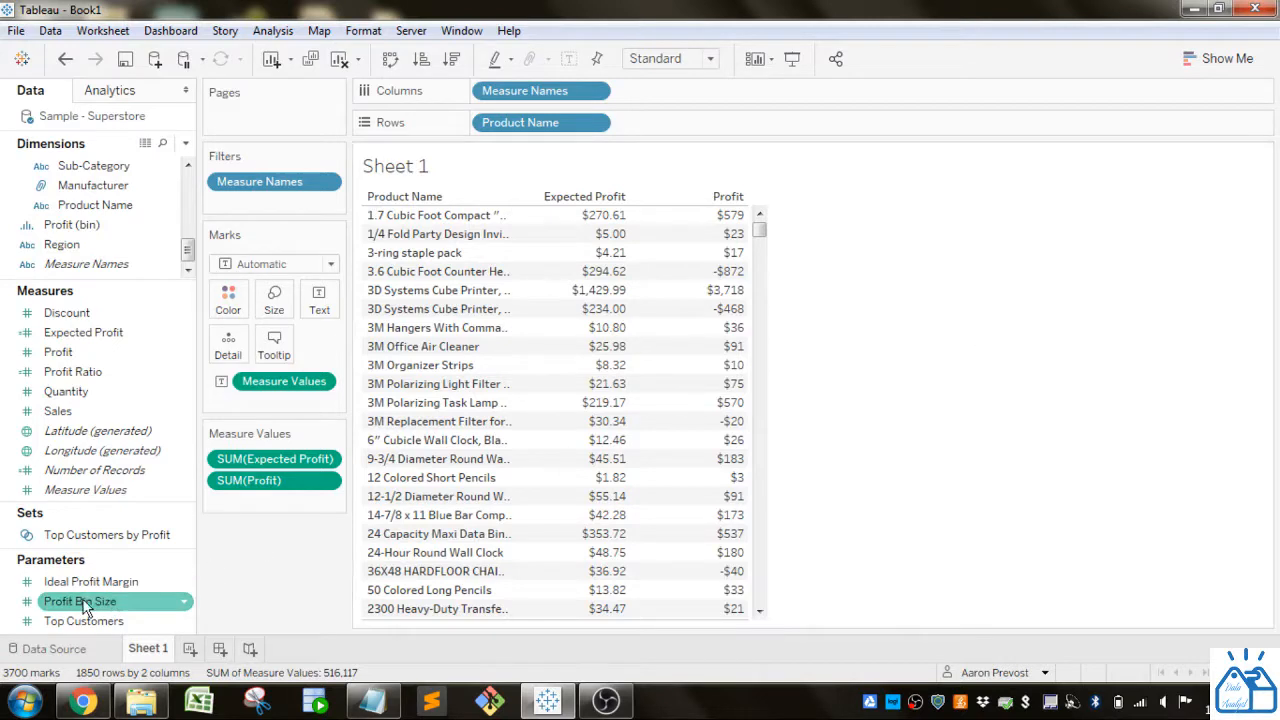
Show the parameter control for Ideal Profit Margin and raise its value to about 0.21.
{"action": "left_click", "coordinate": [184, 582]}
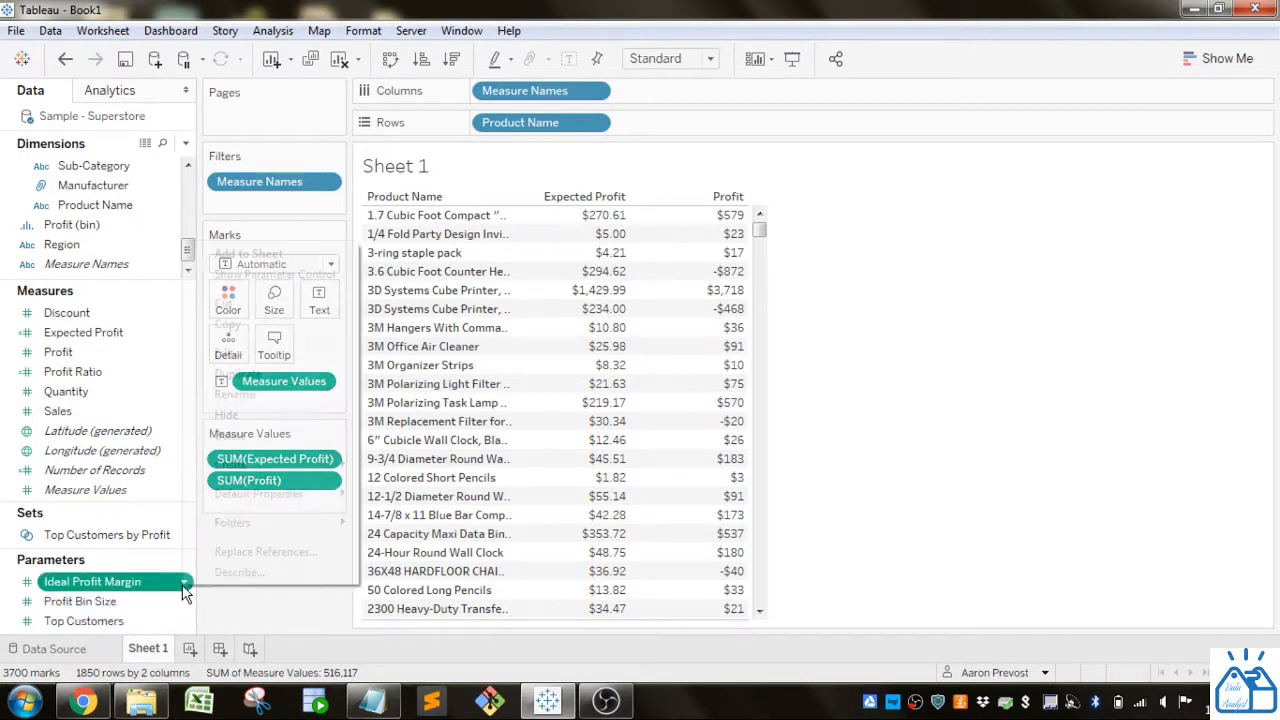
{"action": "left_click", "coordinate": [258, 282]}
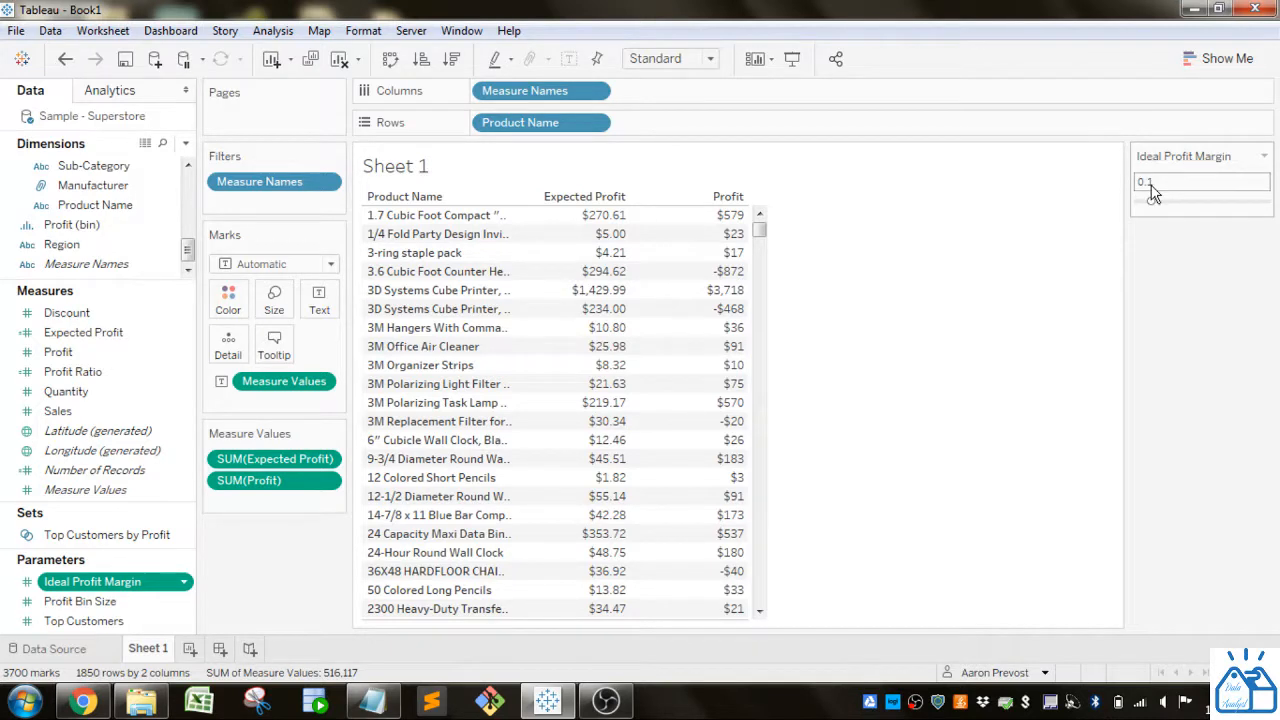
{"action": "mouse_move", "coordinate": [1155, 208]}
{"action": "left_mouse_down"}
{"action": "mouse_move", "coordinate": [1175, 210]}
{"action": "mouse_move", "coordinate": [1164, 204]}
{"action": "left_mouse_up"}
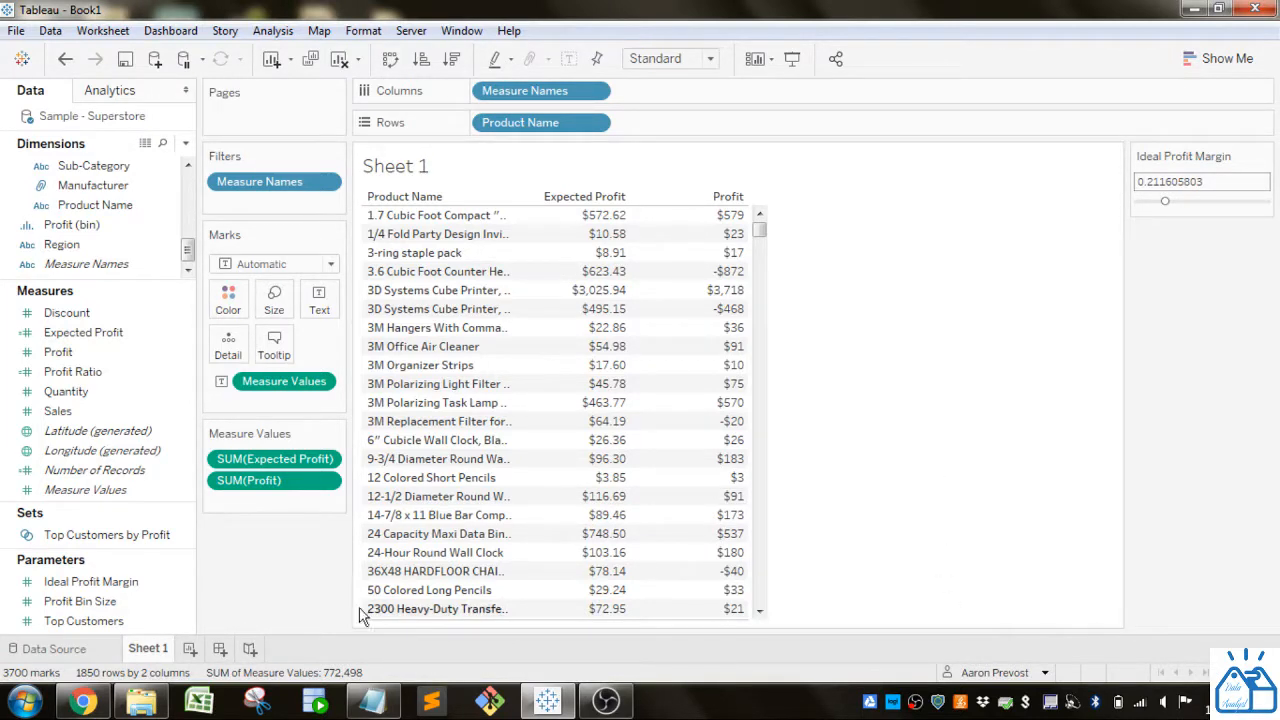
Start a new parameter named Field Select with the String data type.
{"action": "left_click_drag", "start_coordinate": [95, 560], "coordinate": [96, 477]}
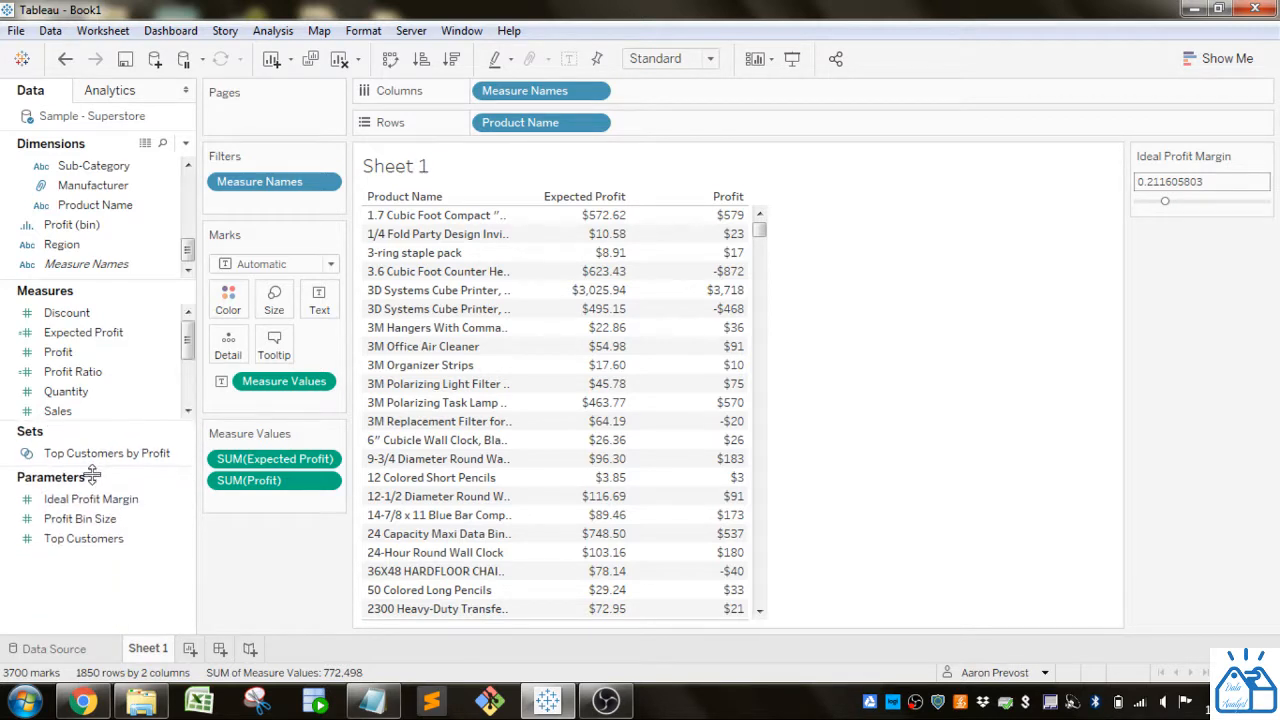
{"action": "right_click", "coordinate": [113, 591]}
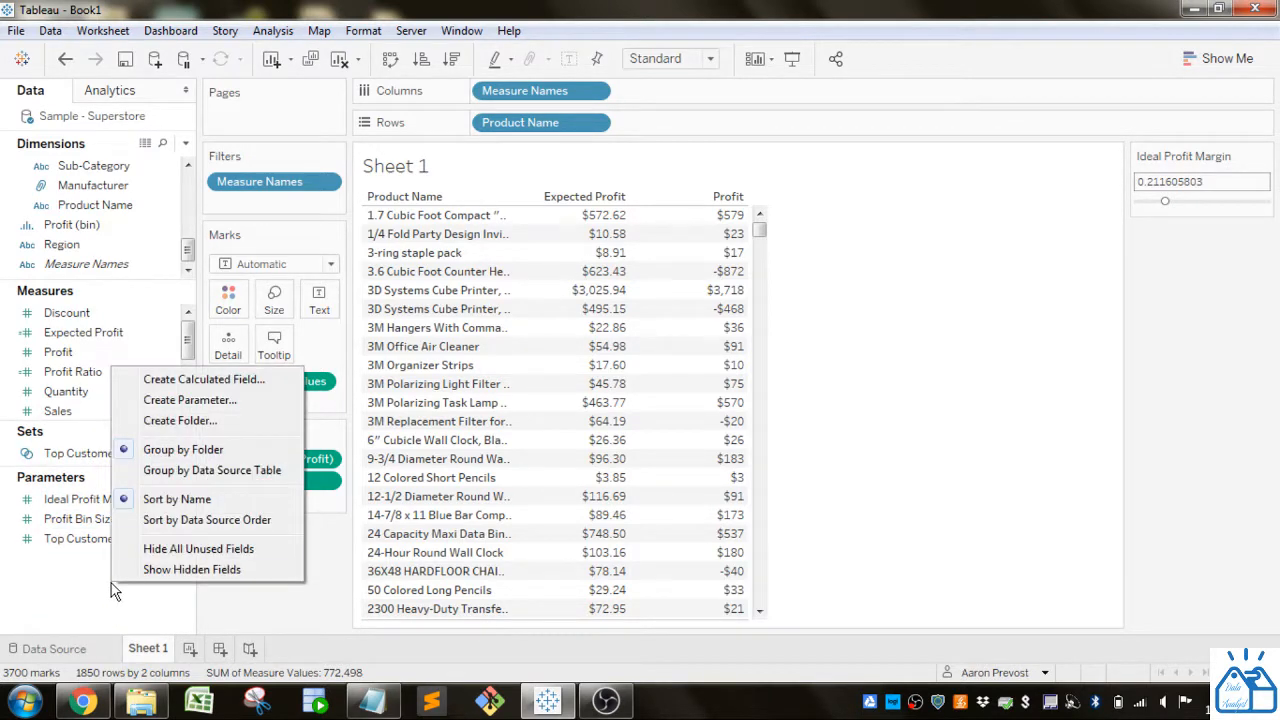
{"action": "left_click", "coordinate": [248, 400]}
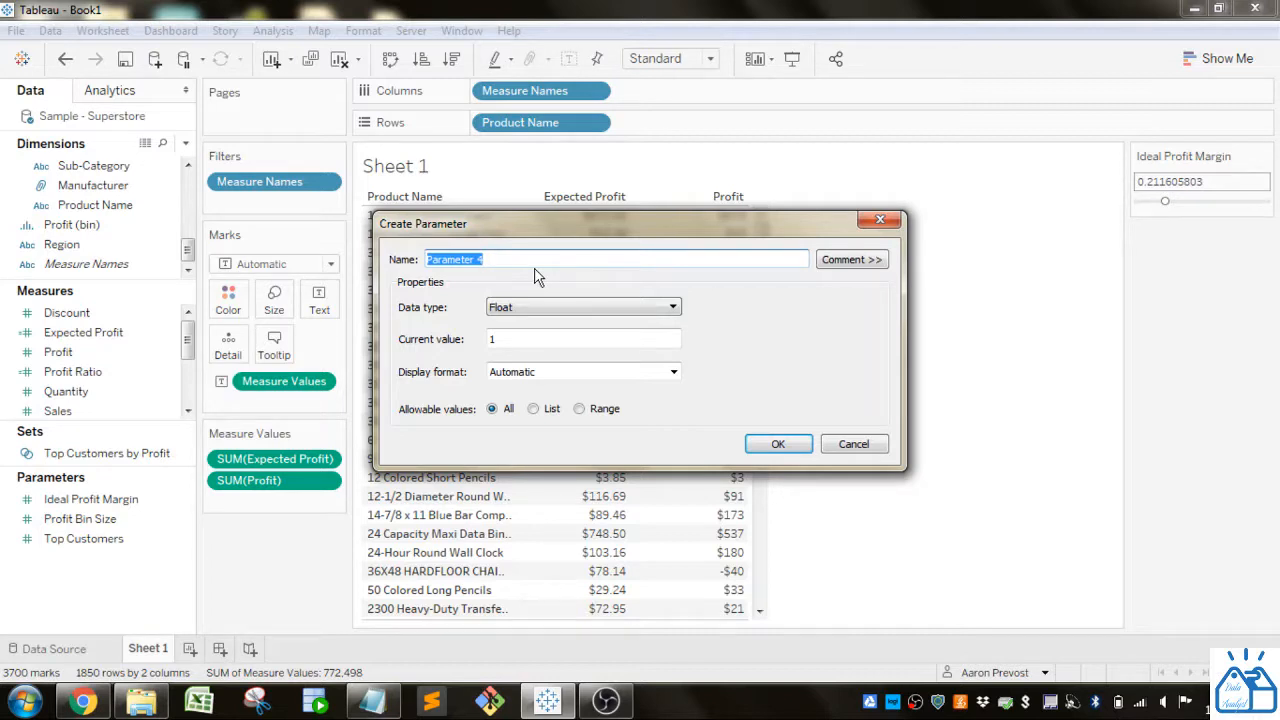
{"action": "type", "text": "Field Select"}
{"action": "left_click", "coordinate": [560, 309]}
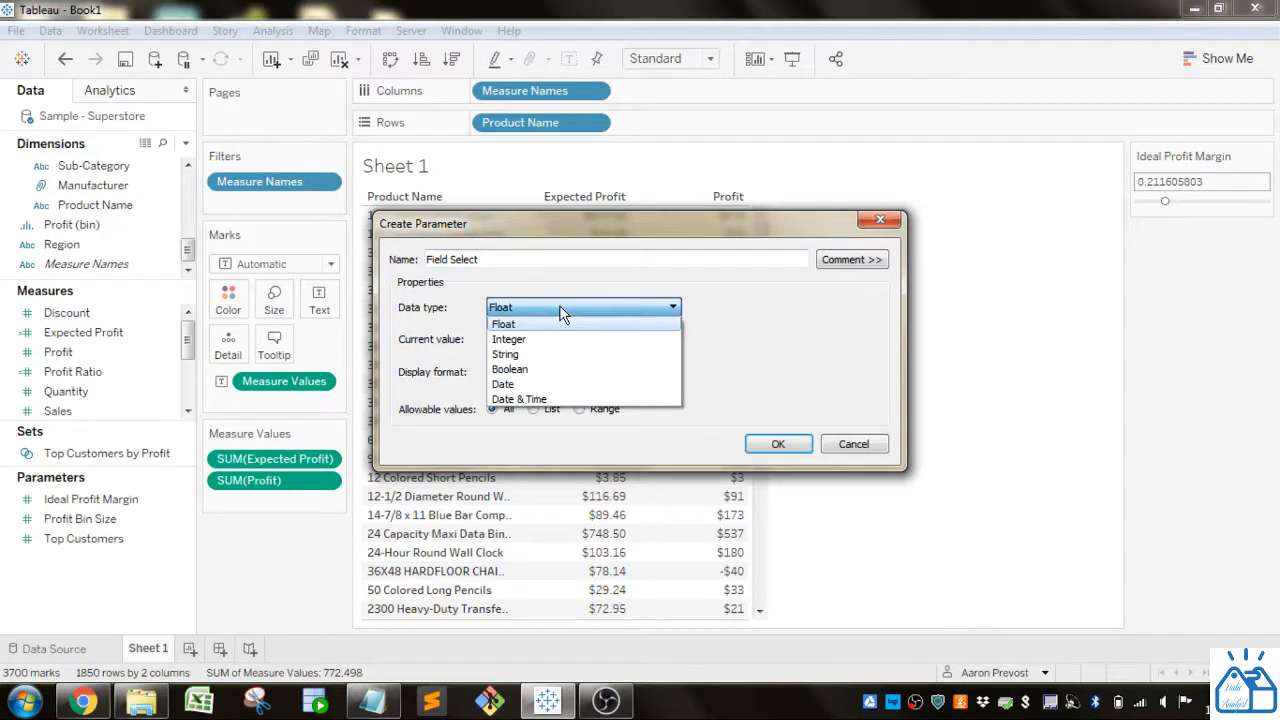
{"action": "left_click", "coordinate": [557, 354]}
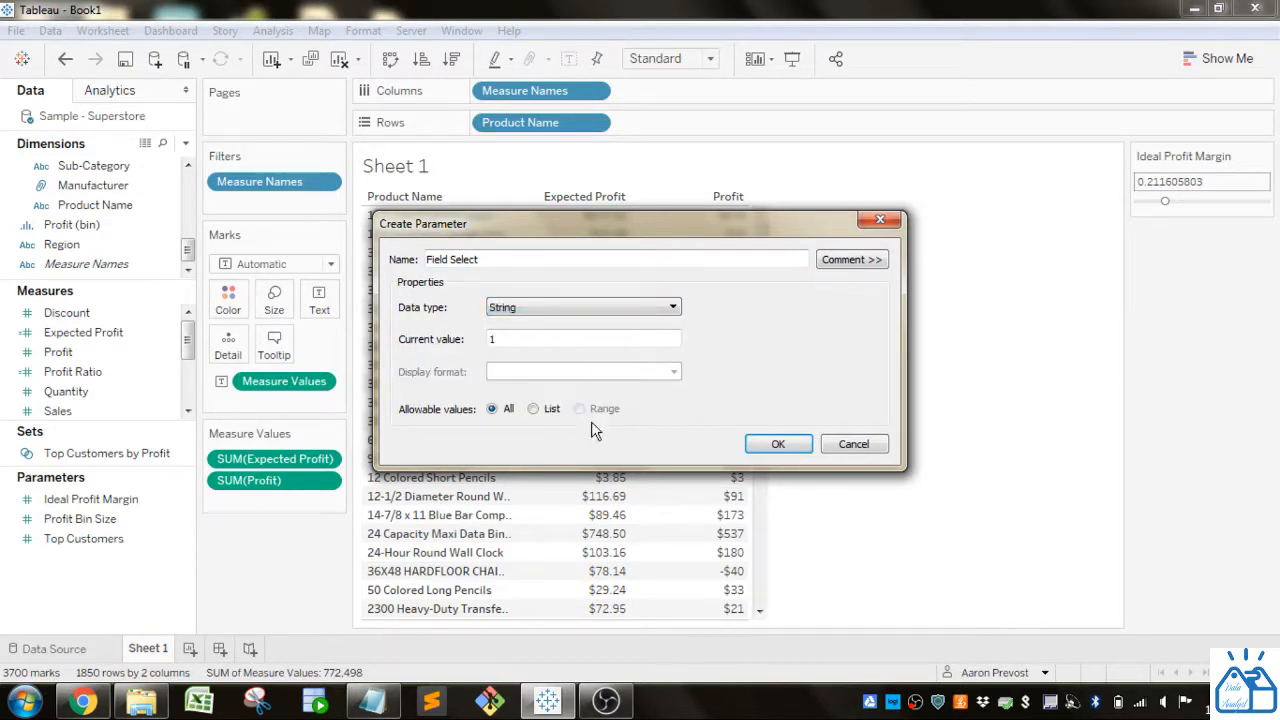
Limit the parameter to a list of the values Product Name, Customer Name and Region, and create it.
{"action": "left_click", "coordinate": [534, 410]}
{"action": "left_click", "coordinate": [470, 486]}
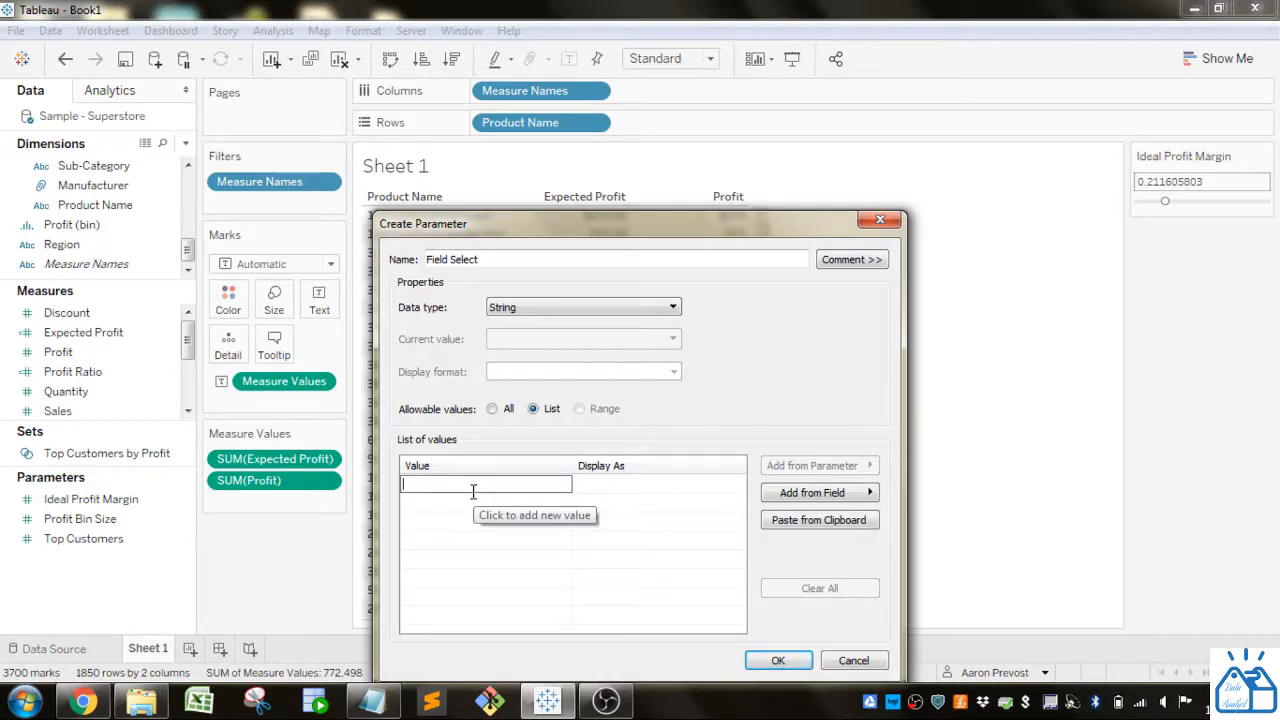
{"action": "type", "text": "Product Name"}
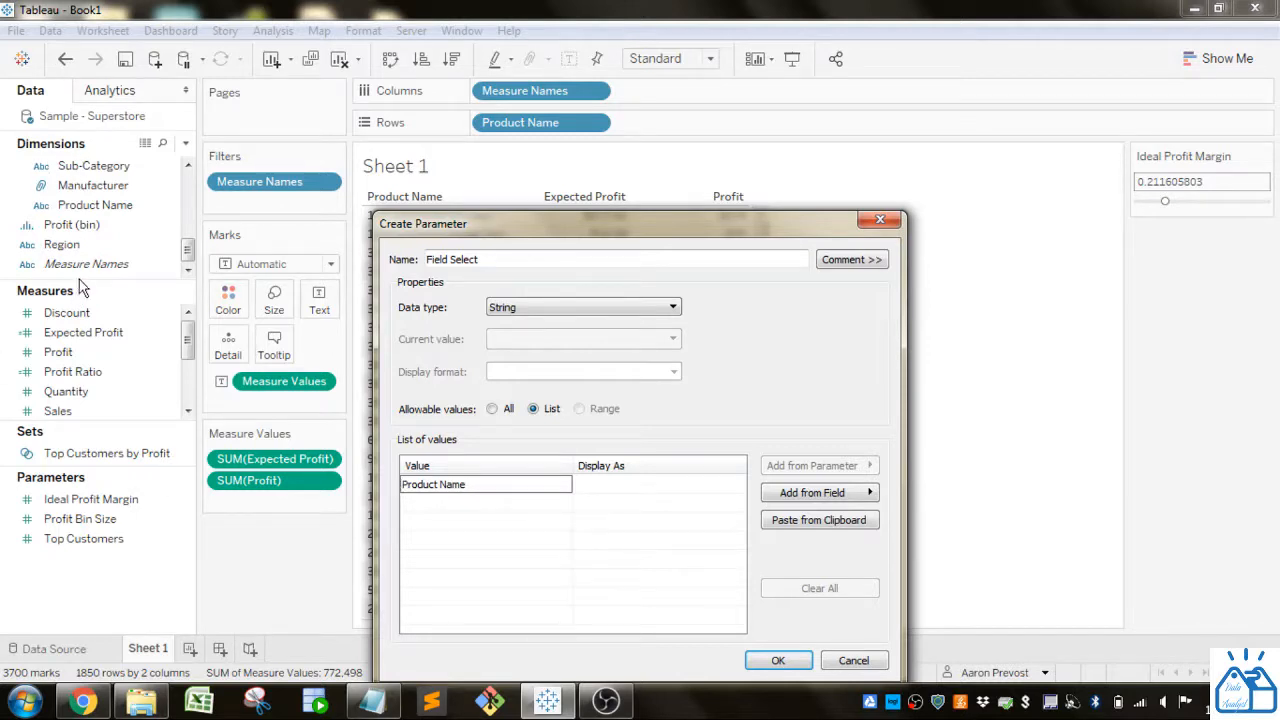
{"action": "left_click", "coordinate": [502, 503]}
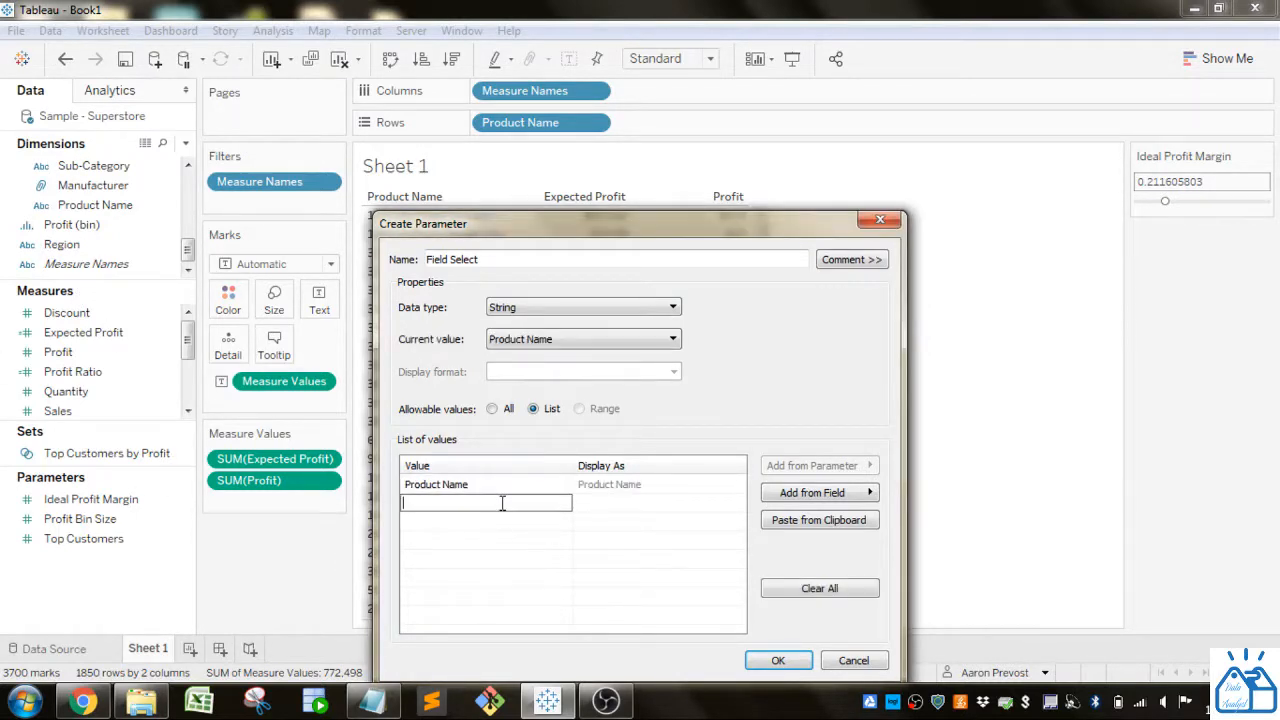
{"action": "type", "text": "Customer Name"}
{"action": "key", "text": "Return"}
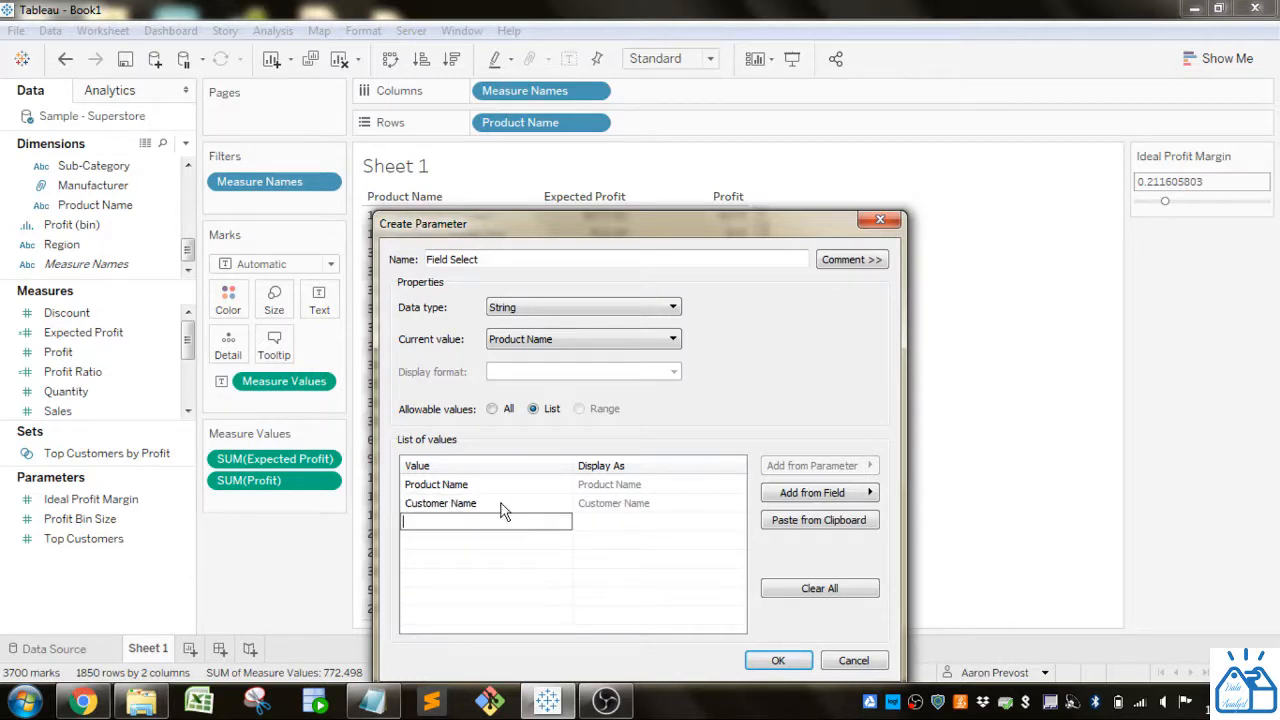
{"action": "type", "text": "Region"}
{"action": "key", "text": "Return"}
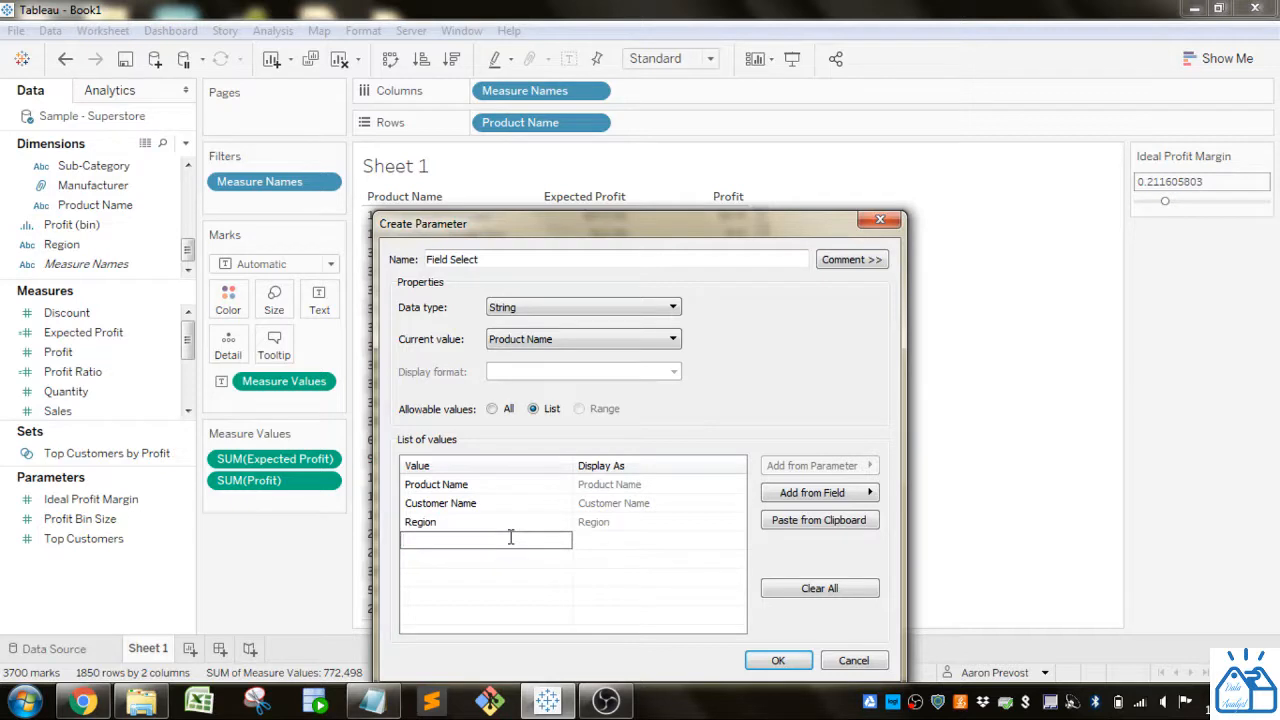
{"action": "left_click", "coordinate": [775, 662]}
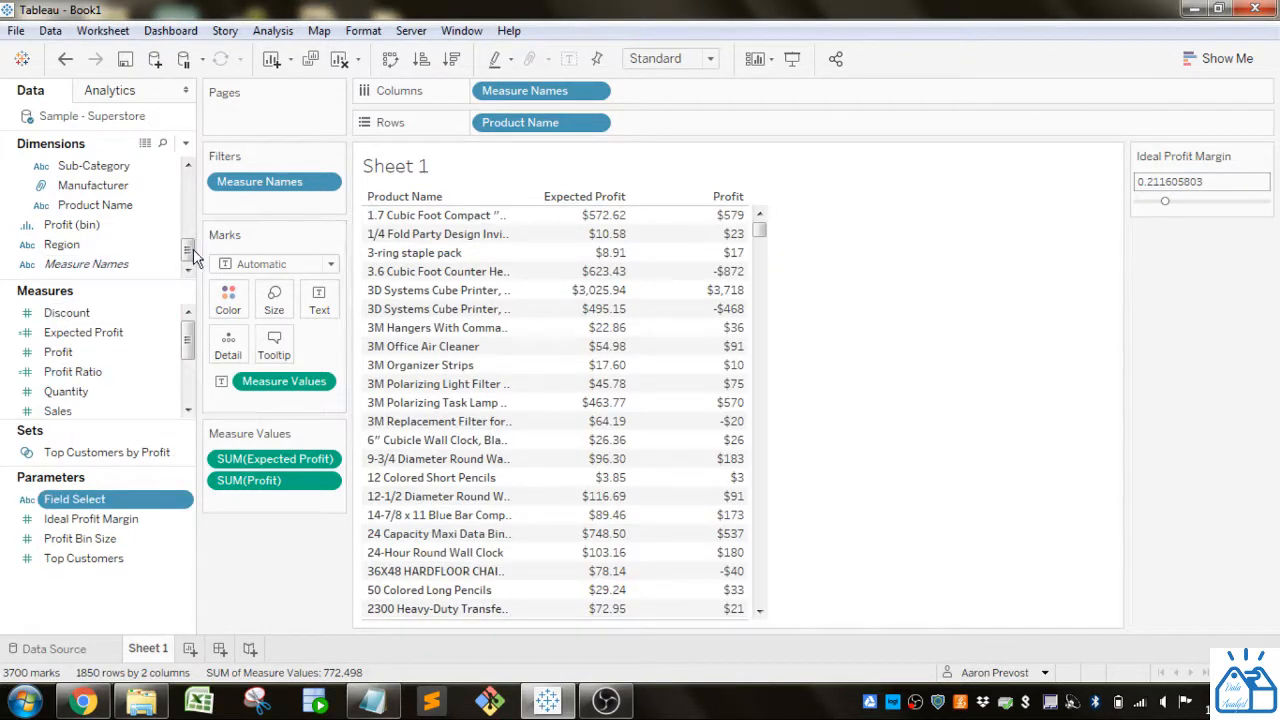
Start a new calculated field named Selected Field, keeping its editor clear of the data pane.
{"action": "left_click_drag", "start_coordinate": [187, 250], "coordinate": [190, 183]}
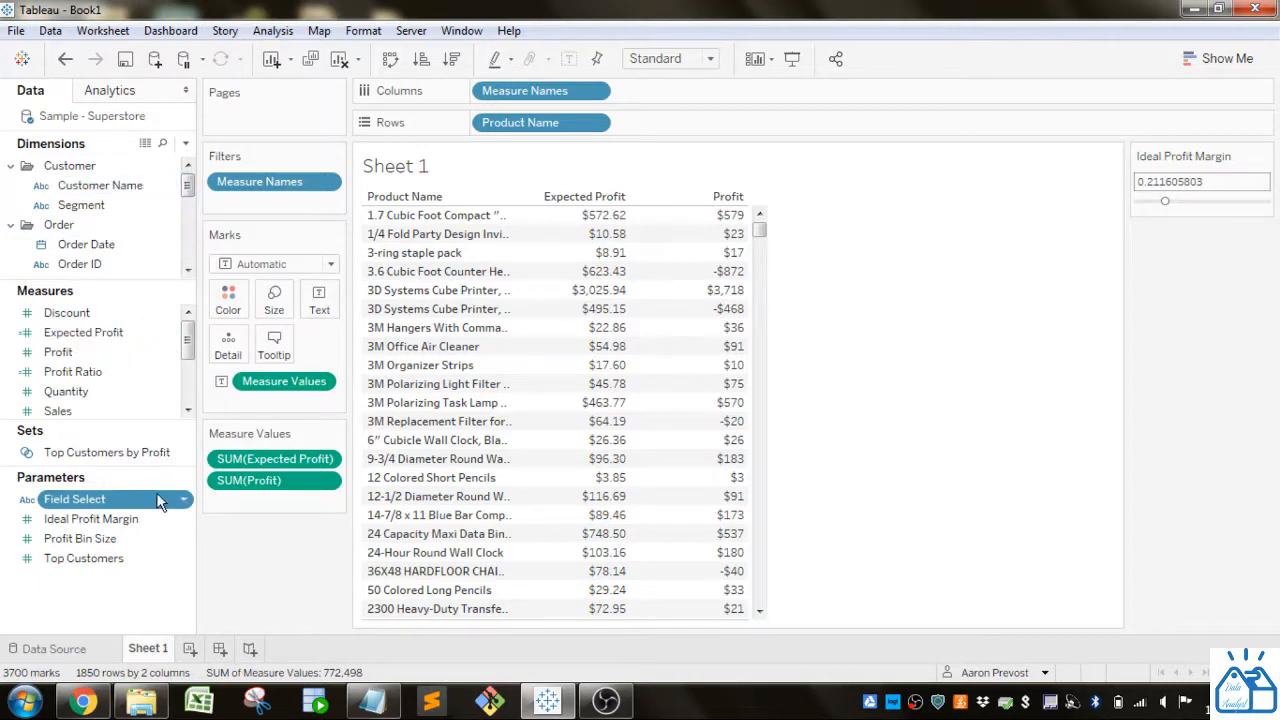
{"action": "left_click_drag", "start_coordinate": [103, 421], "coordinate": [91, 520]}
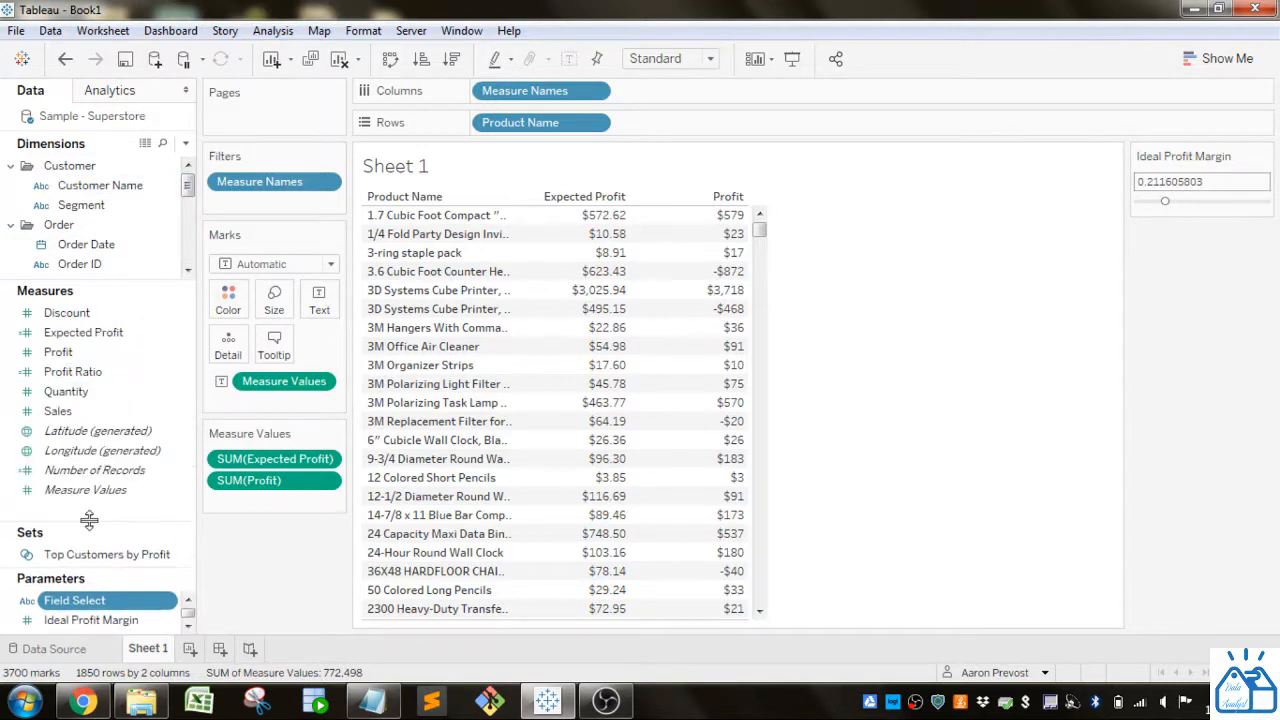
{"action": "right_click", "coordinate": [90, 295]}
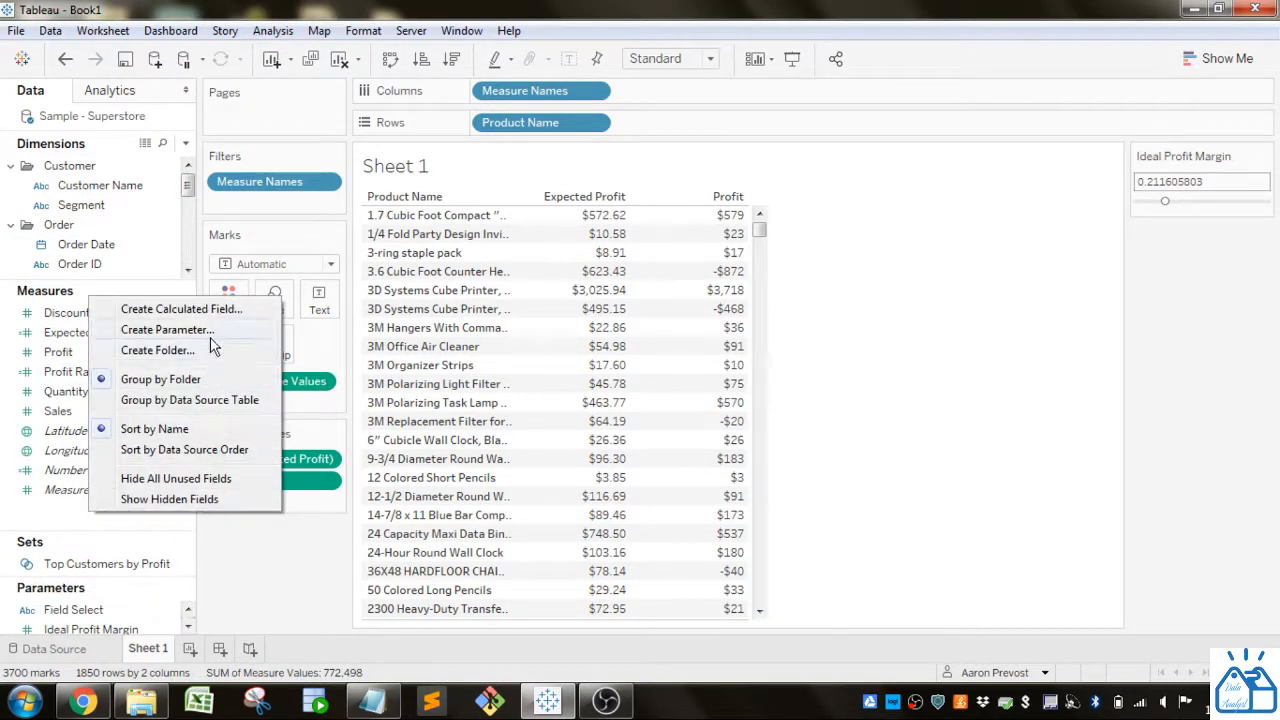
{"action": "left_click", "coordinate": [200, 309]}
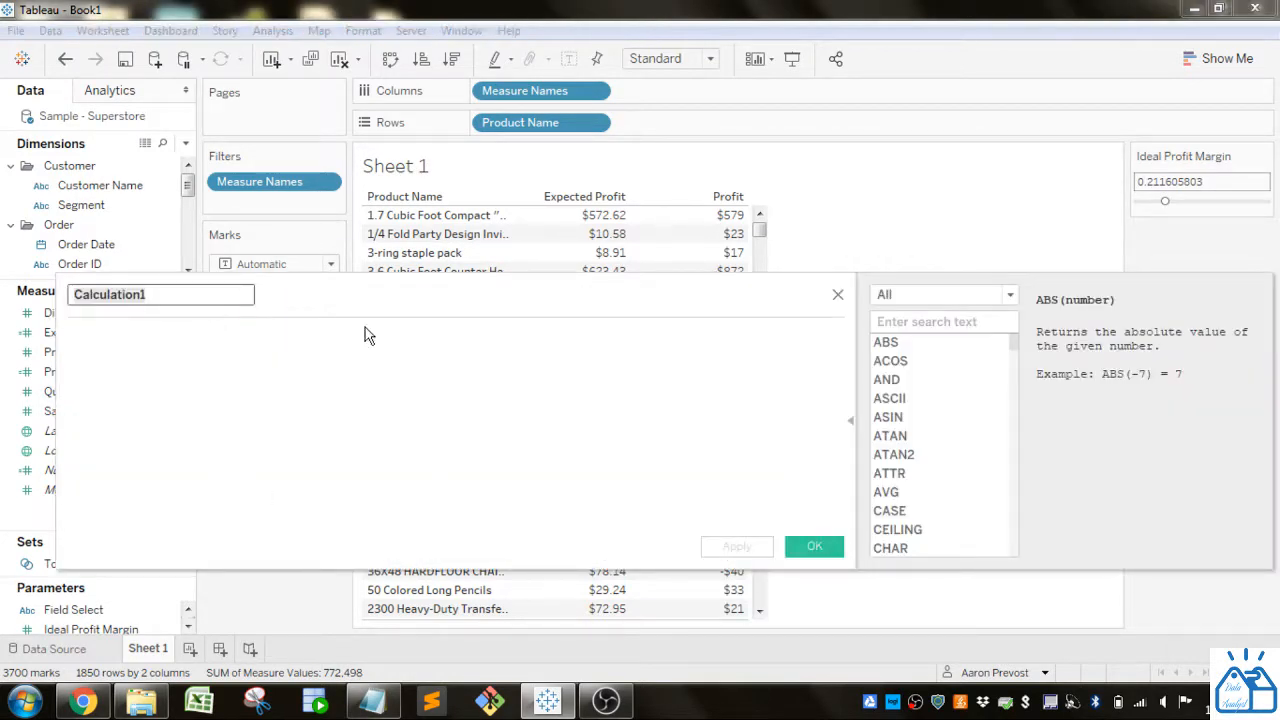
{"action": "left_click_drag", "start_coordinate": [367, 307], "coordinate": [791, 340]}
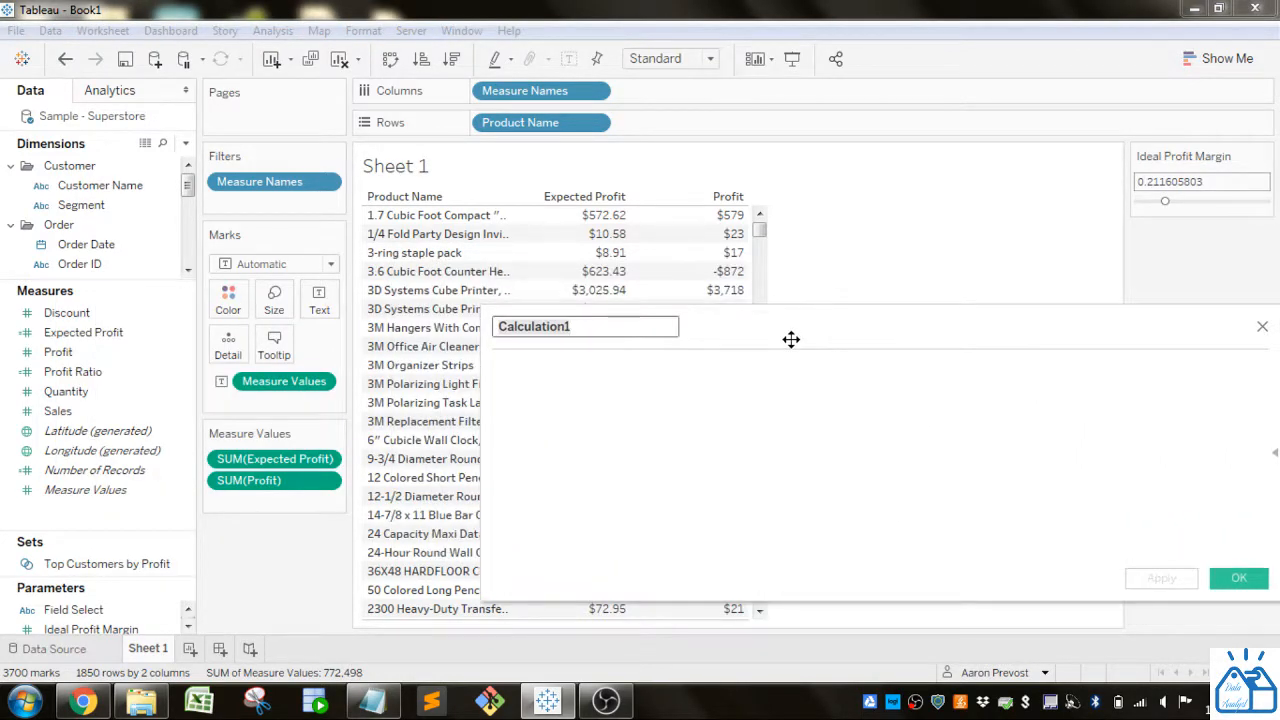
{"action": "left_click_drag", "start_coordinate": [627, 324], "coordinate": [459, 317]}
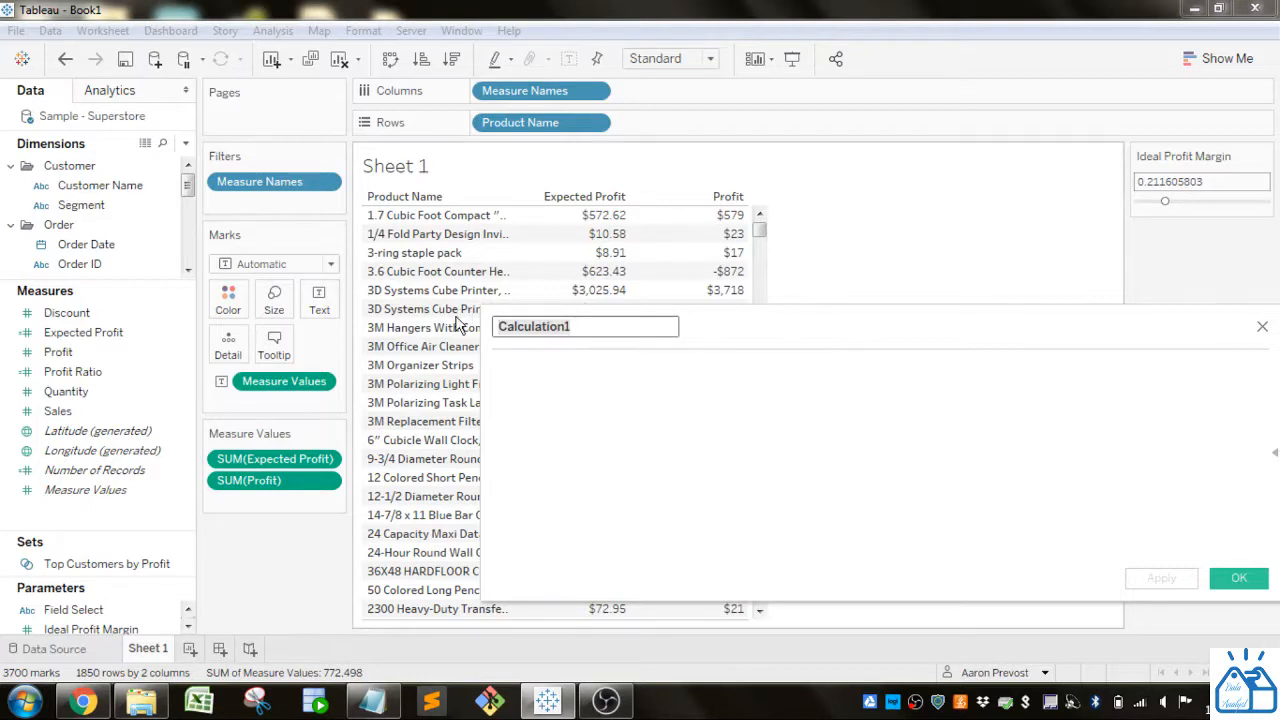
{"action": "type", "text": "Select"}
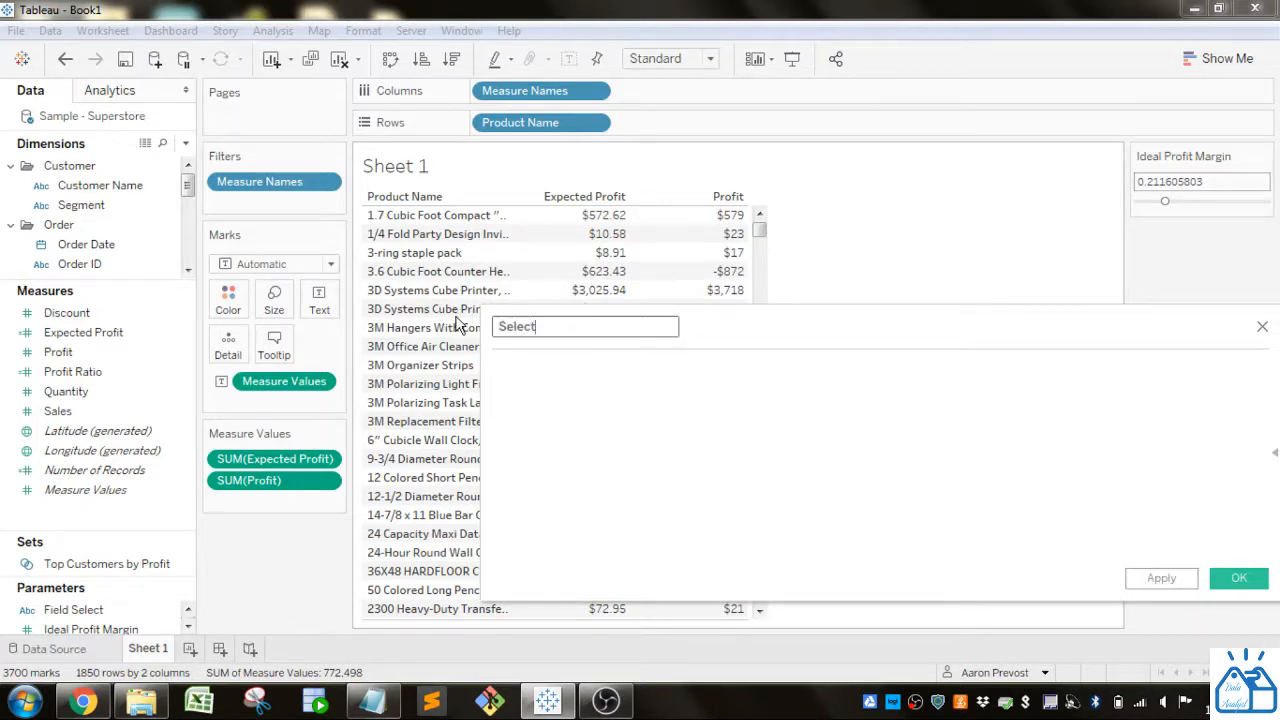
{"action": "type", "text": "ed Fil"}
{"action": "type", "text": "ld"}
Begin the Selected Field formula with a Case statement on the Field Select parameter.
{"action": "left_click", "coordinate": [578, 398]}
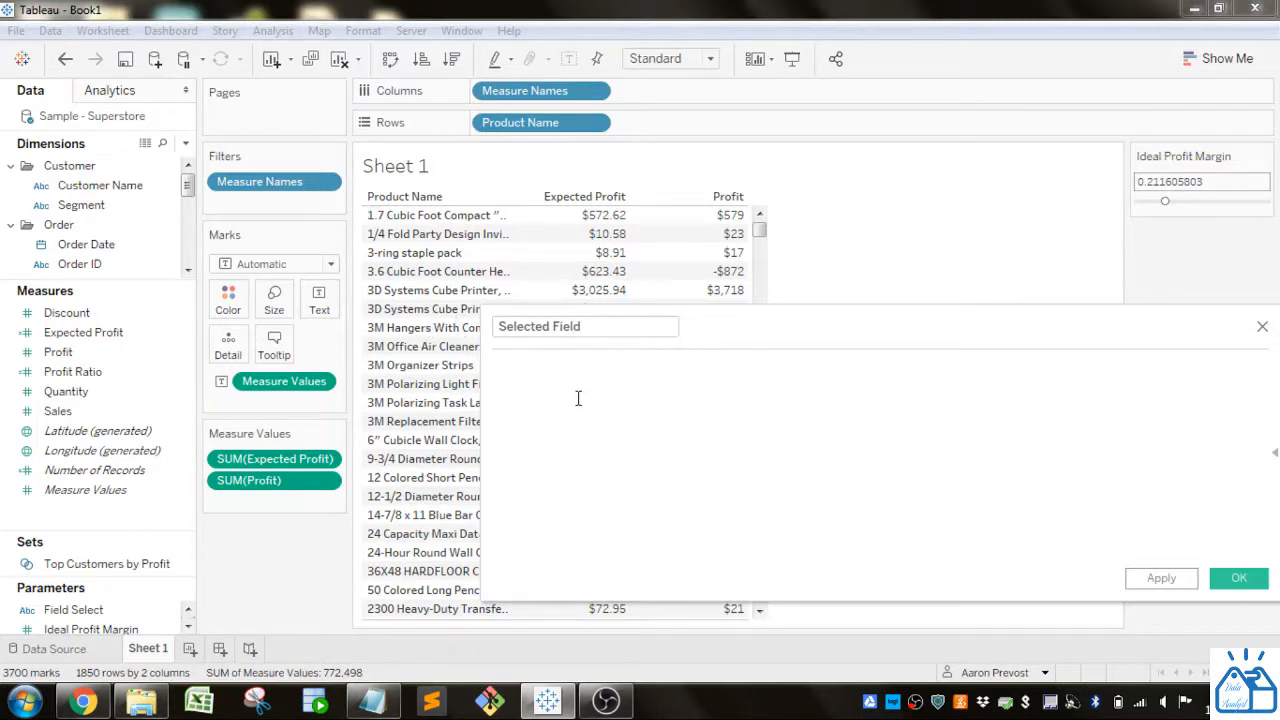
{"action": "type", "text": "Case"}
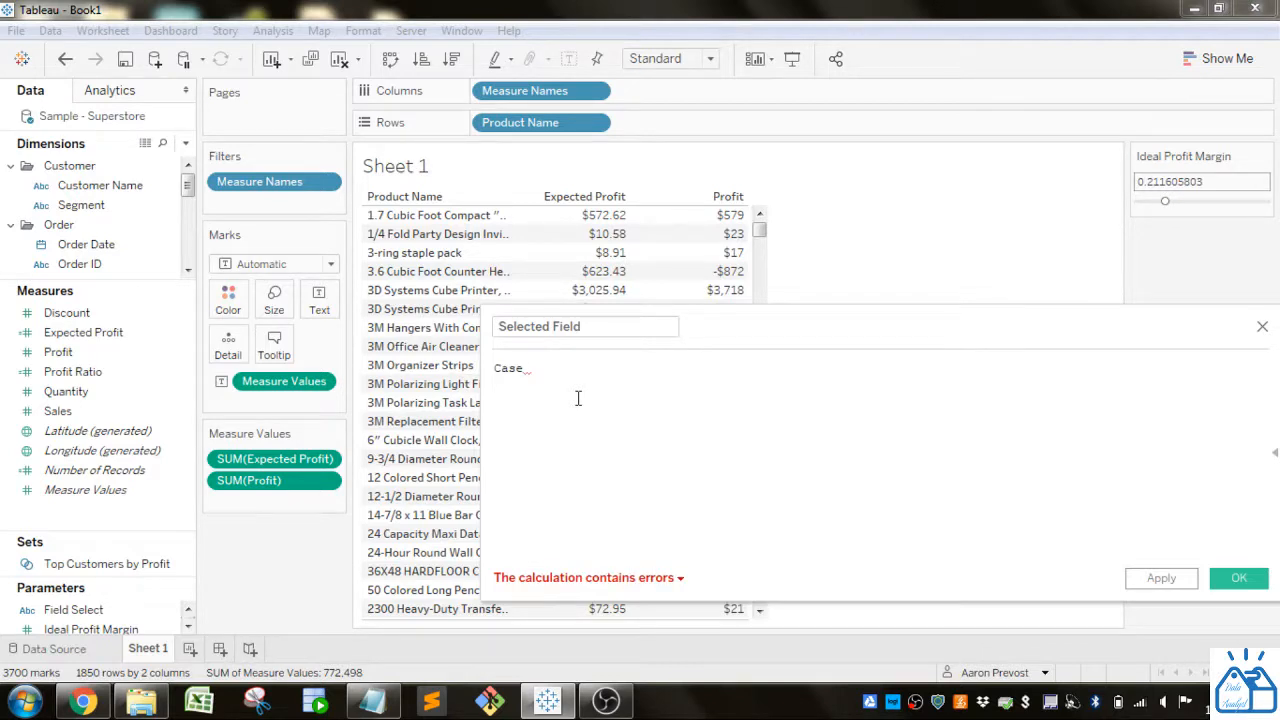
{"action": "type", "text": " fi"}
{"action": "key", "text": "Return"}
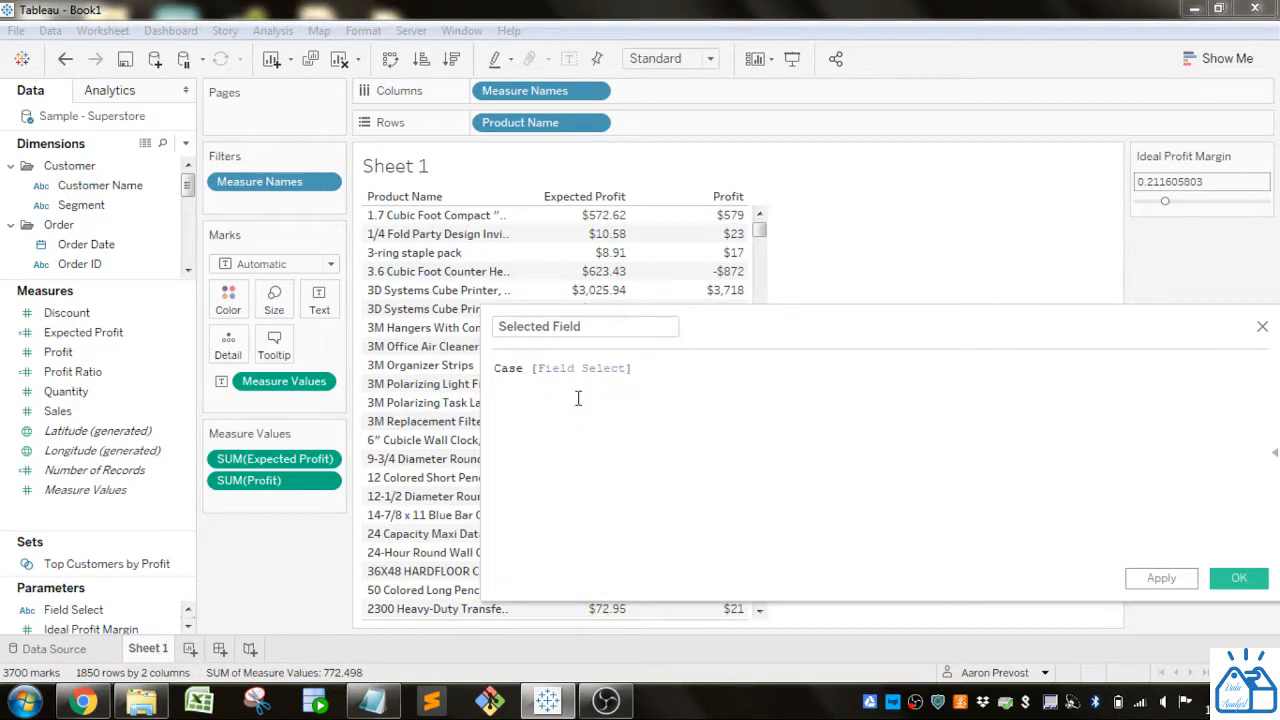
{"action": "key", "text": "Return"}
Add a formula line that returns the text "Product Name" when the parameter equals "Product Name".
{"action": "type", "text": "when \"Product Name\" then "}
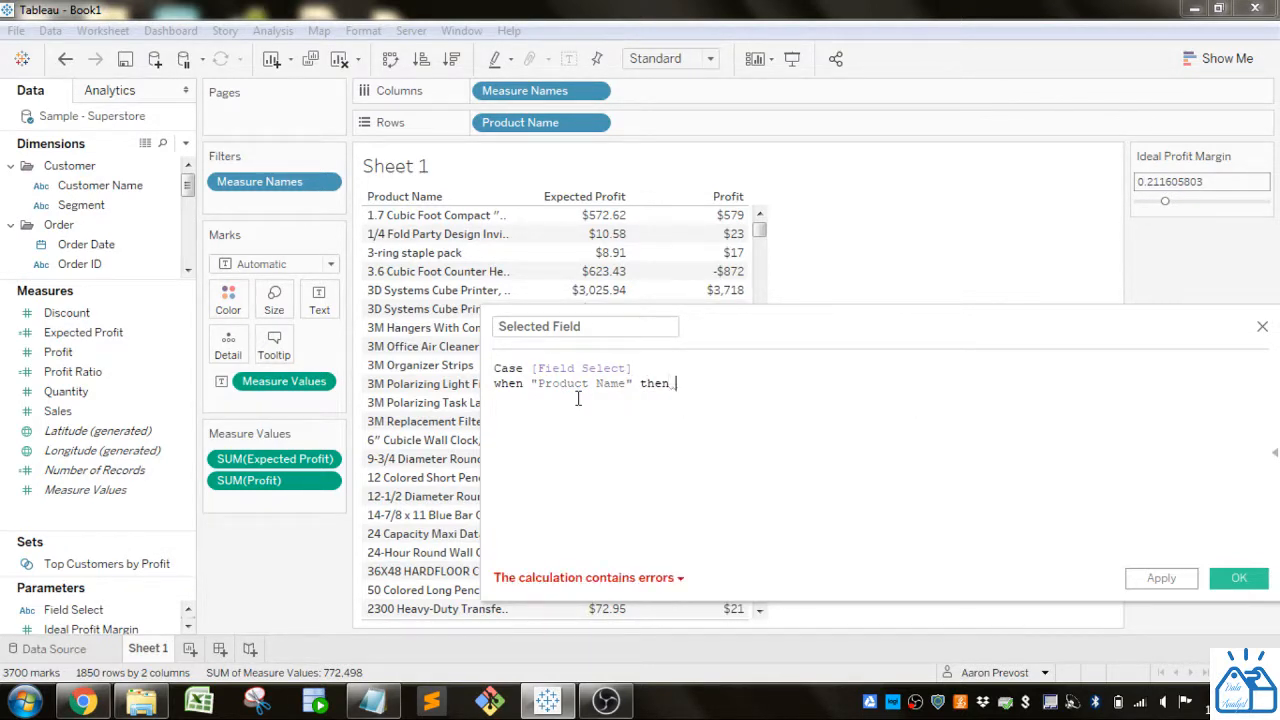
{"action": "type", "text": "\"Produc"}
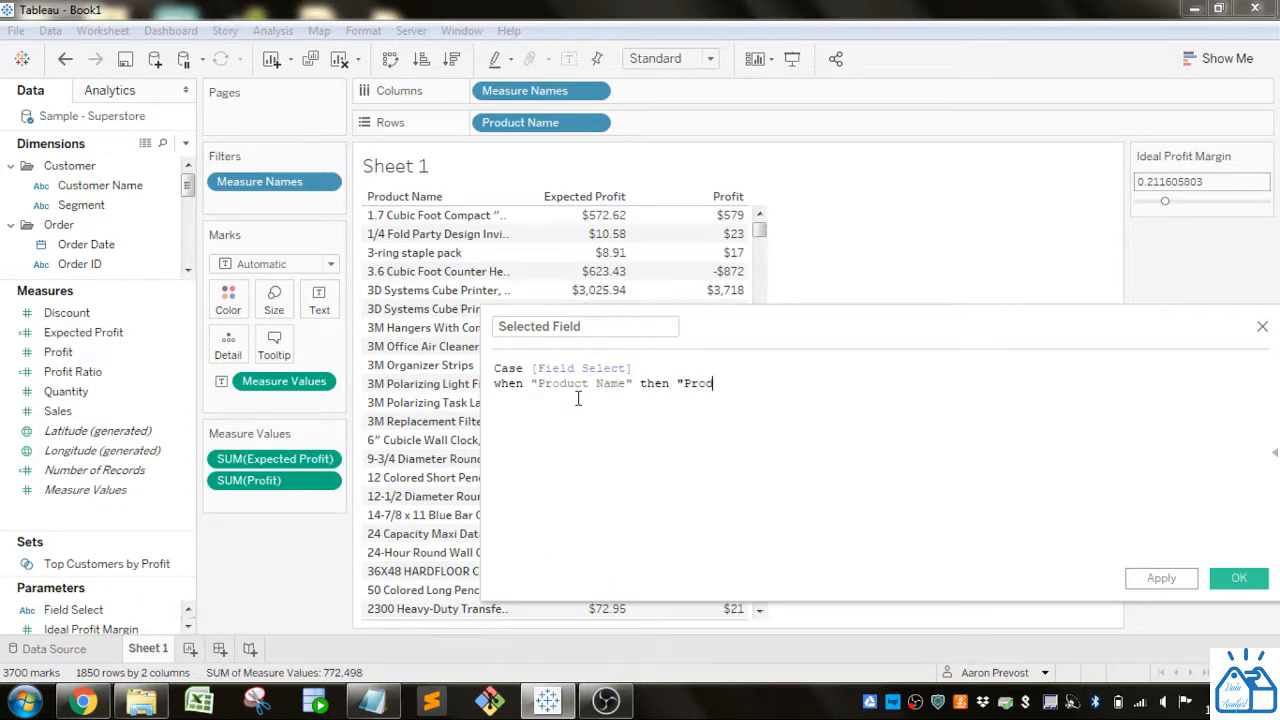
{"action": "type", "text": "t Name\""}
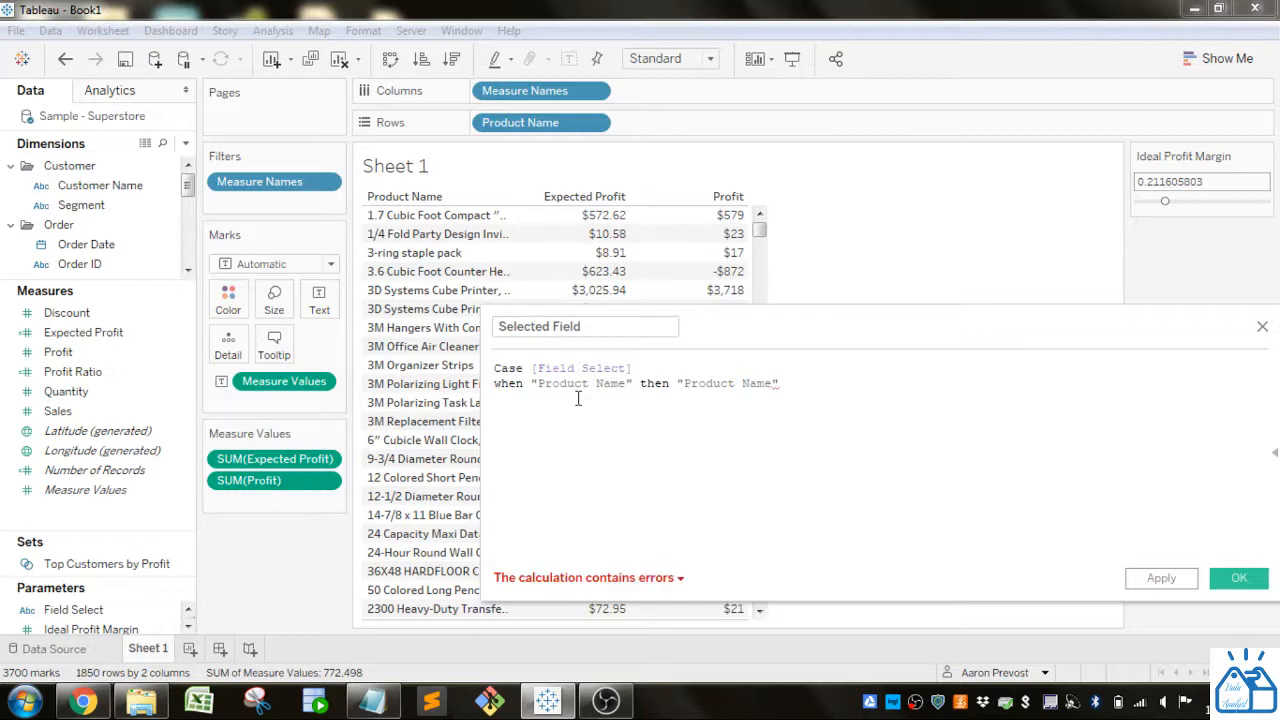
{"action": "left_click_drag", "start_coordinate": [632, 368], "coordinate": [531, 367]}
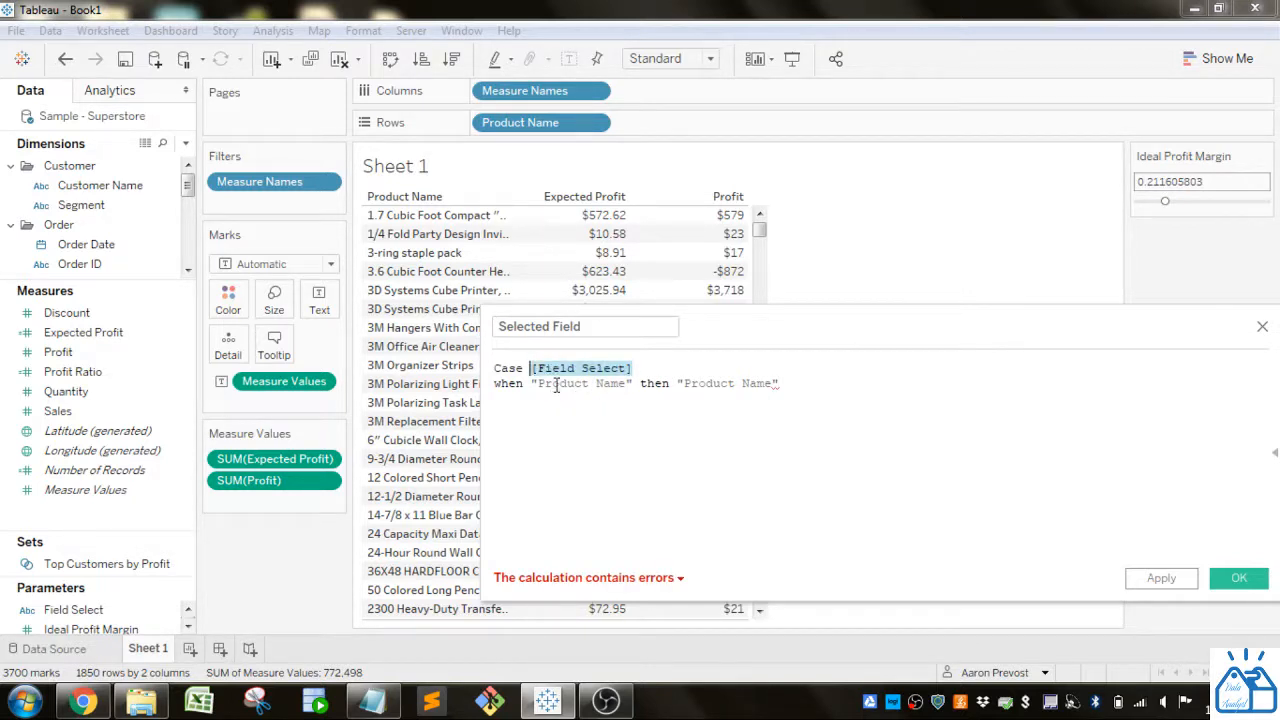
{"action": "left_click", "coordinate": [817, 382]}
{"action": "key", "text": "Return"}
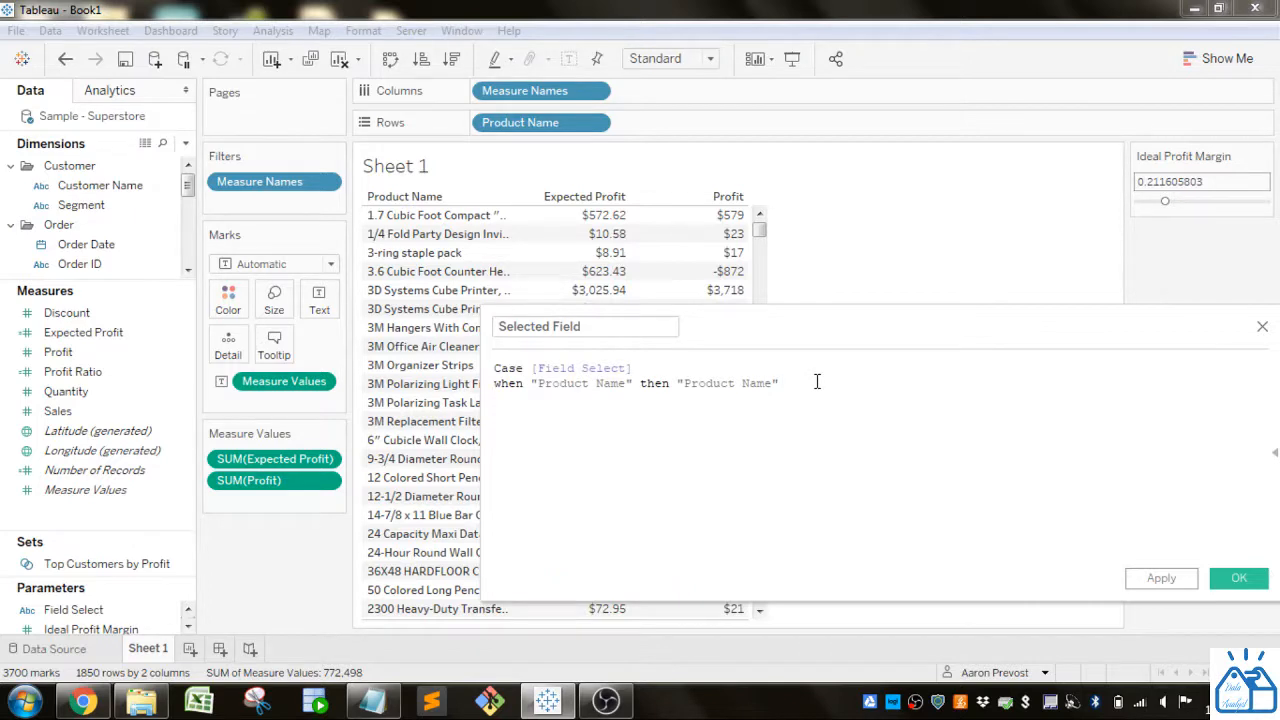
Add a line returning the text "Customer Name" when the parameter equals "Customer Name", and start an else line.
{"action": "type", "text": "when \""}
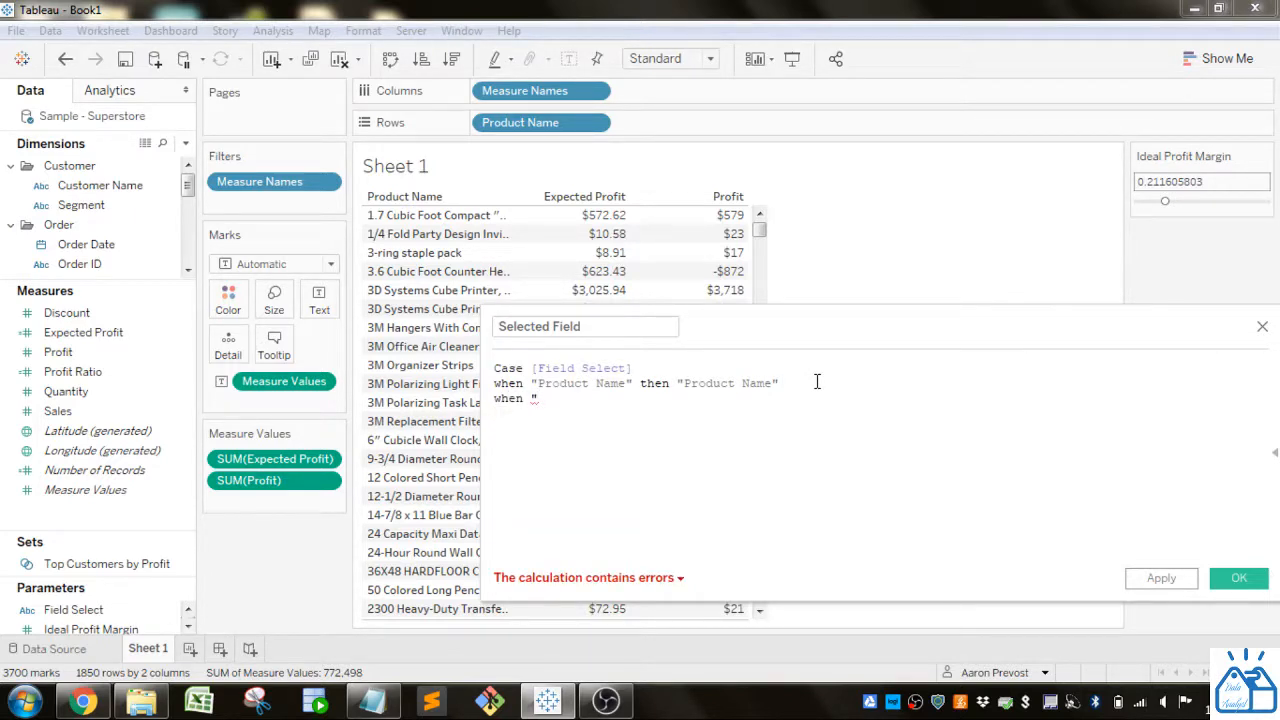
{"action": "type", "text": "Customer Name"}
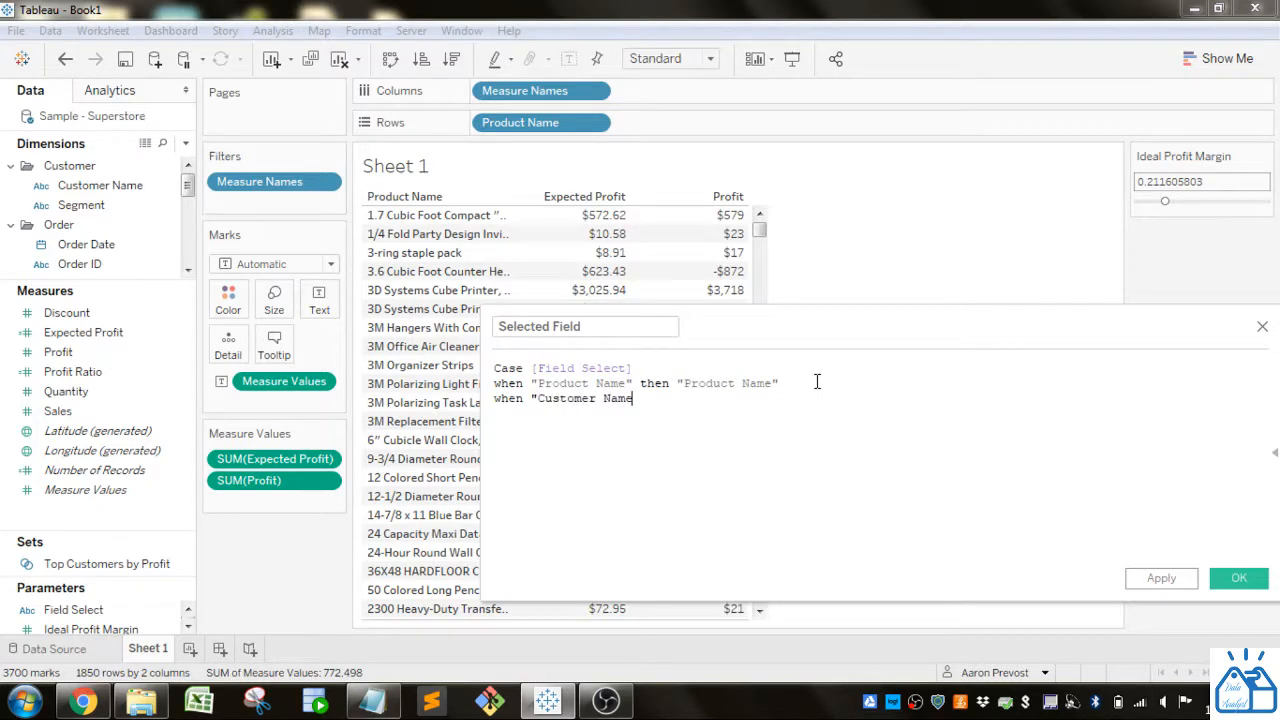
{"action": "type", "text": "\" then "}
{"action": "type", "text": "\"Cusomer"}
{"action": "key", "text": "BackSpace"}
{"action": "key", "text": "BackSpace"}
{"action": "key", "text": "BackSpace"}
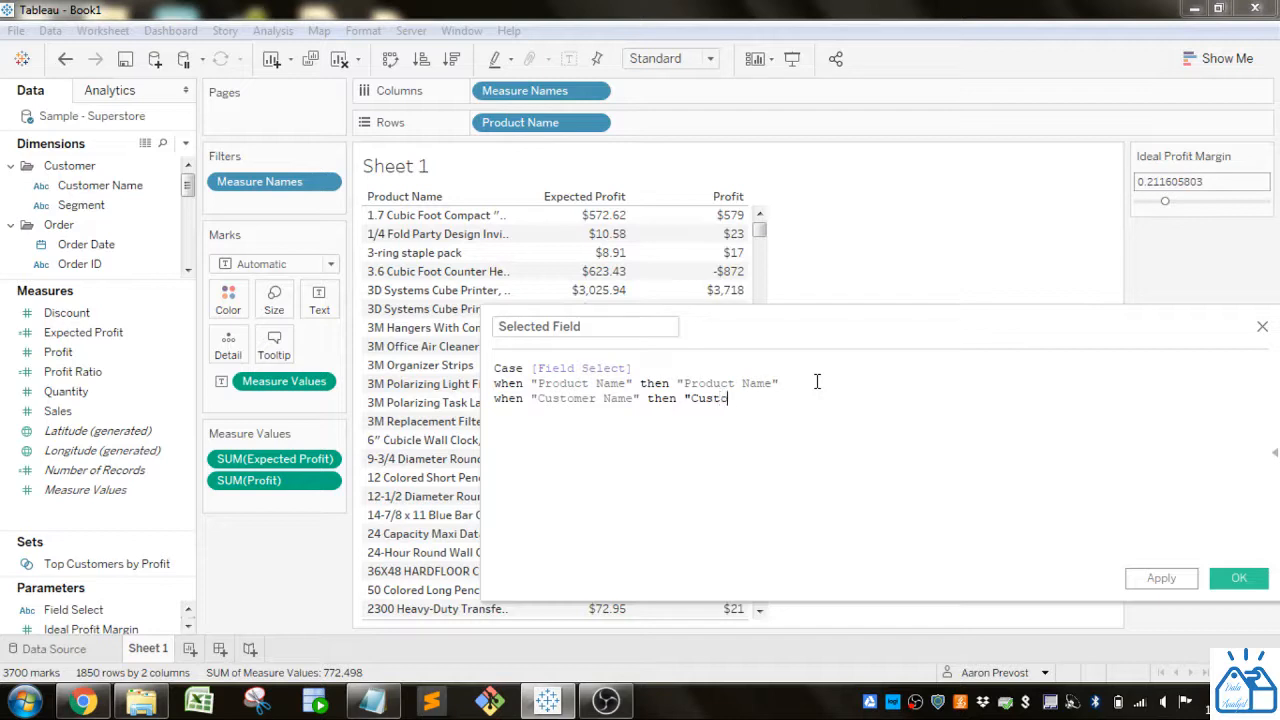
{"action": "type", "text": "mer Name\""}
{"action": "key", "text": "Return"}
{"action": "type", "text": "else "}
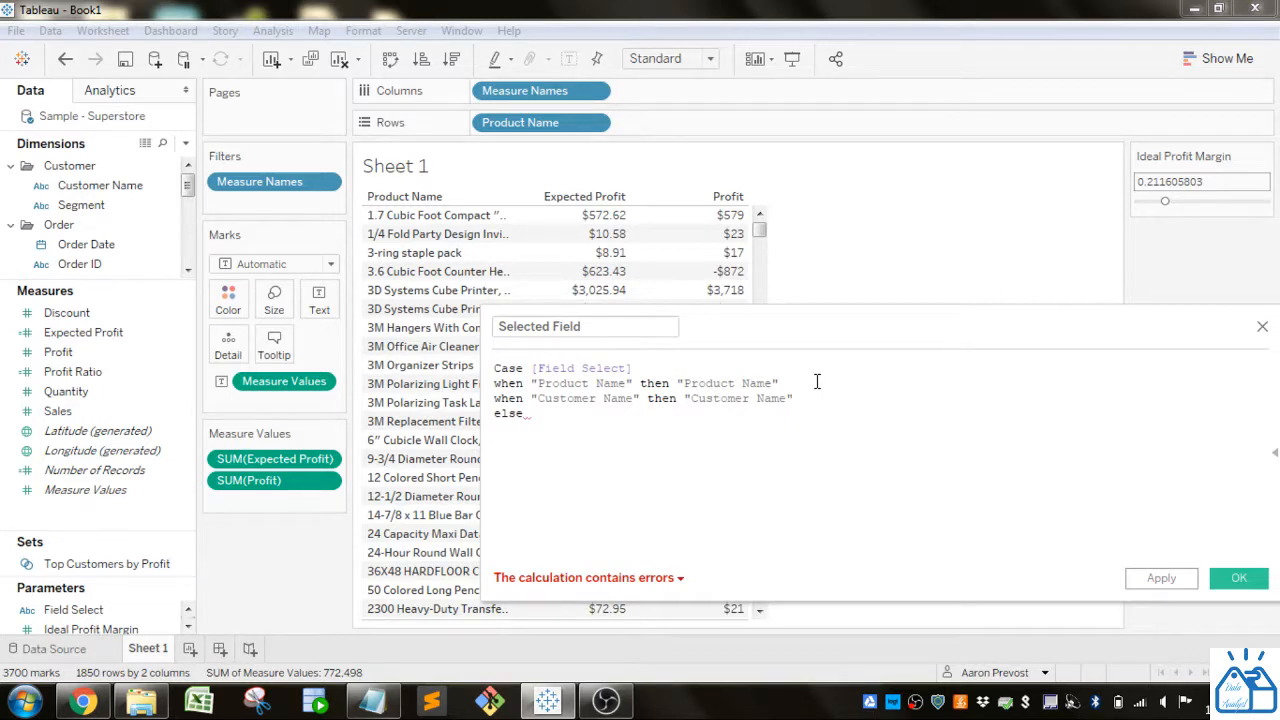
{"action": "type", "text": "f"}
{"action": "key", "text": "BackSpace"}
{"action": "type", "text": "\"Region"}
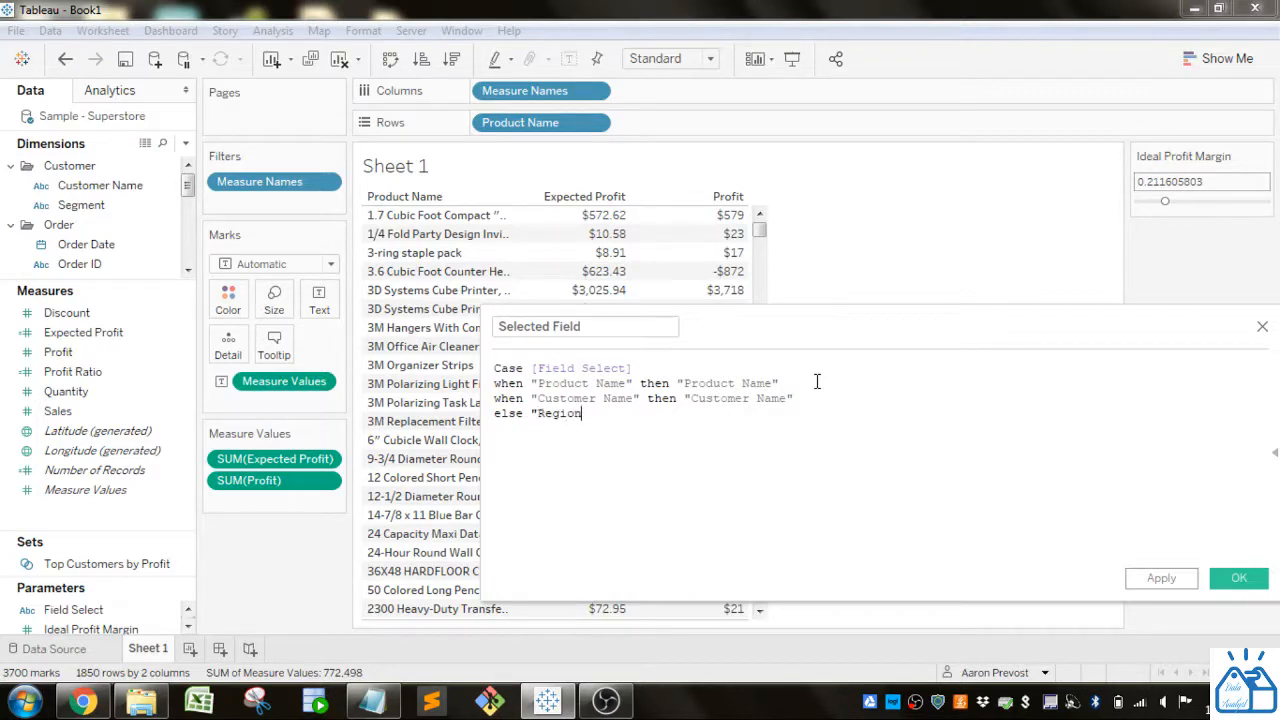
{"action": "key", "text": "BackSpace"}
{"action": "key", "text": "BackSpace"}
{"action": "key", "text": "BackSpace"}
{"action": "key", "text": "BackSpace"}
{"action": "key", "text": "BackSpace"}
{"action": "key", "text": "BackSpace"}
{"action": "key", "text": "BackSpace"}
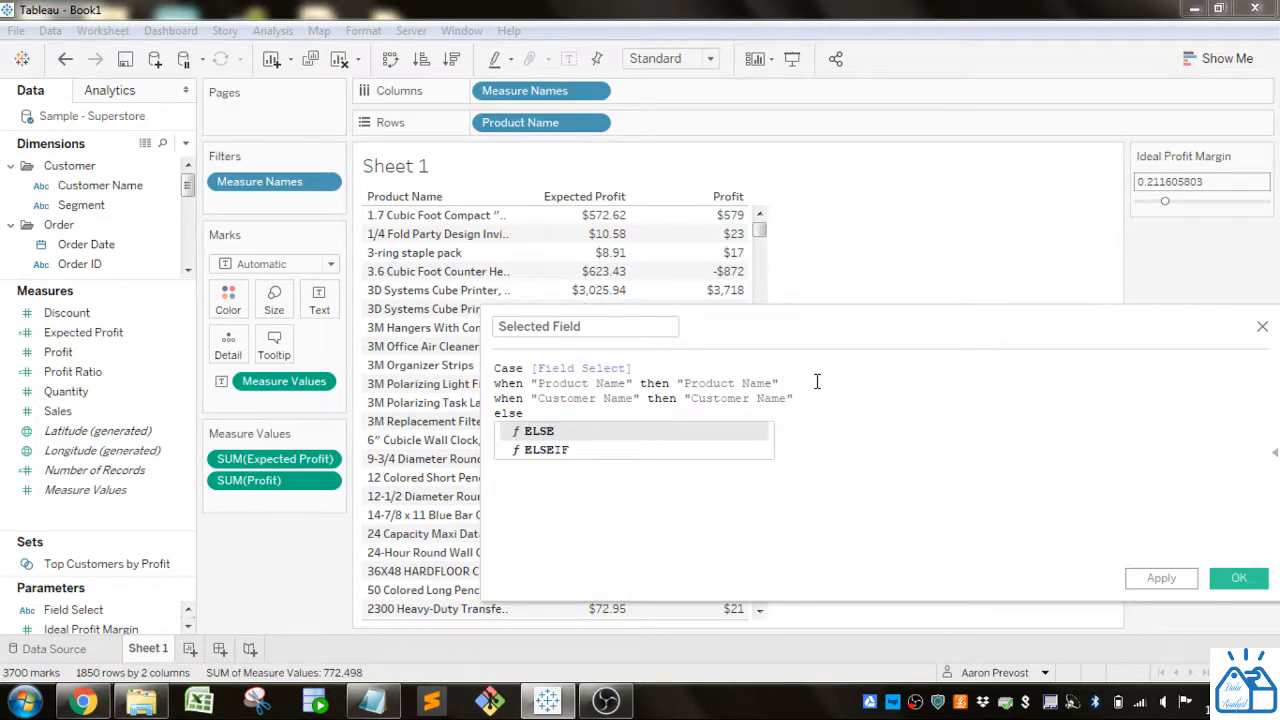
Replace the quoted results after both then keywords with the fields [Product Name] and [Customer Name].
{"action": "left_click_drag", "start_coordinate": [781, 383], "coordinate": [676, 382]}
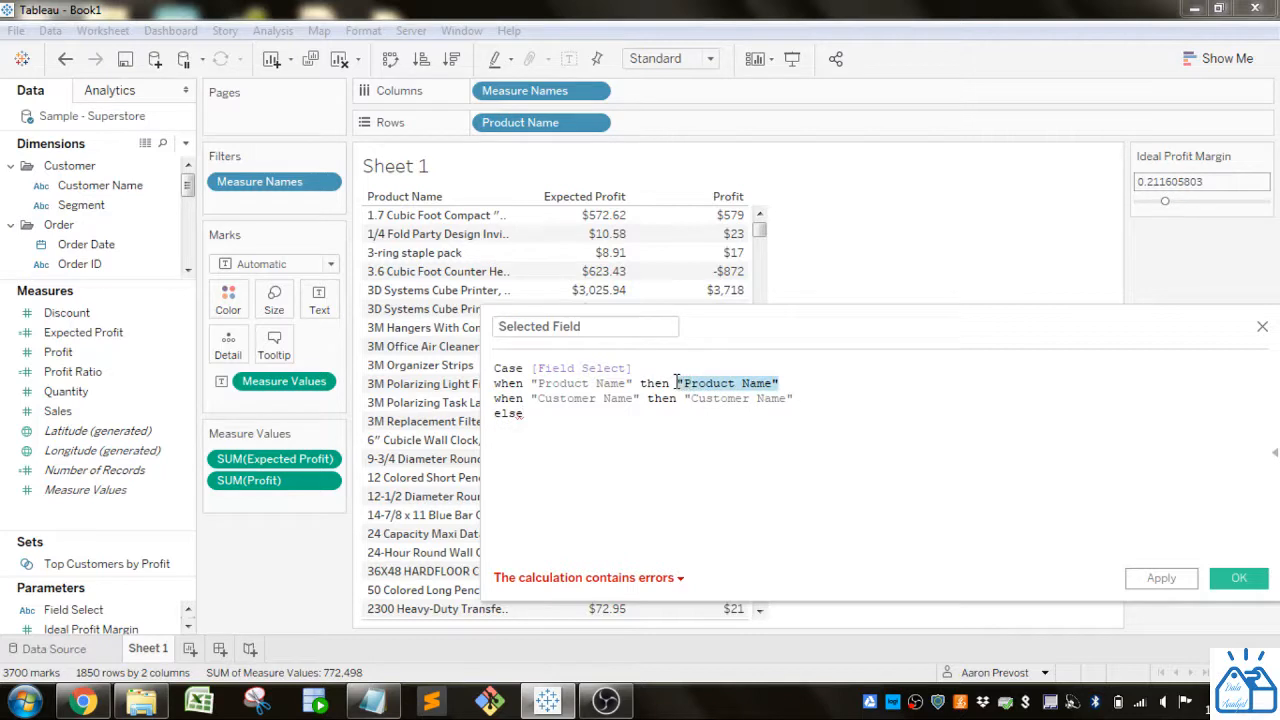
{"action": "type", "text": "prod"}
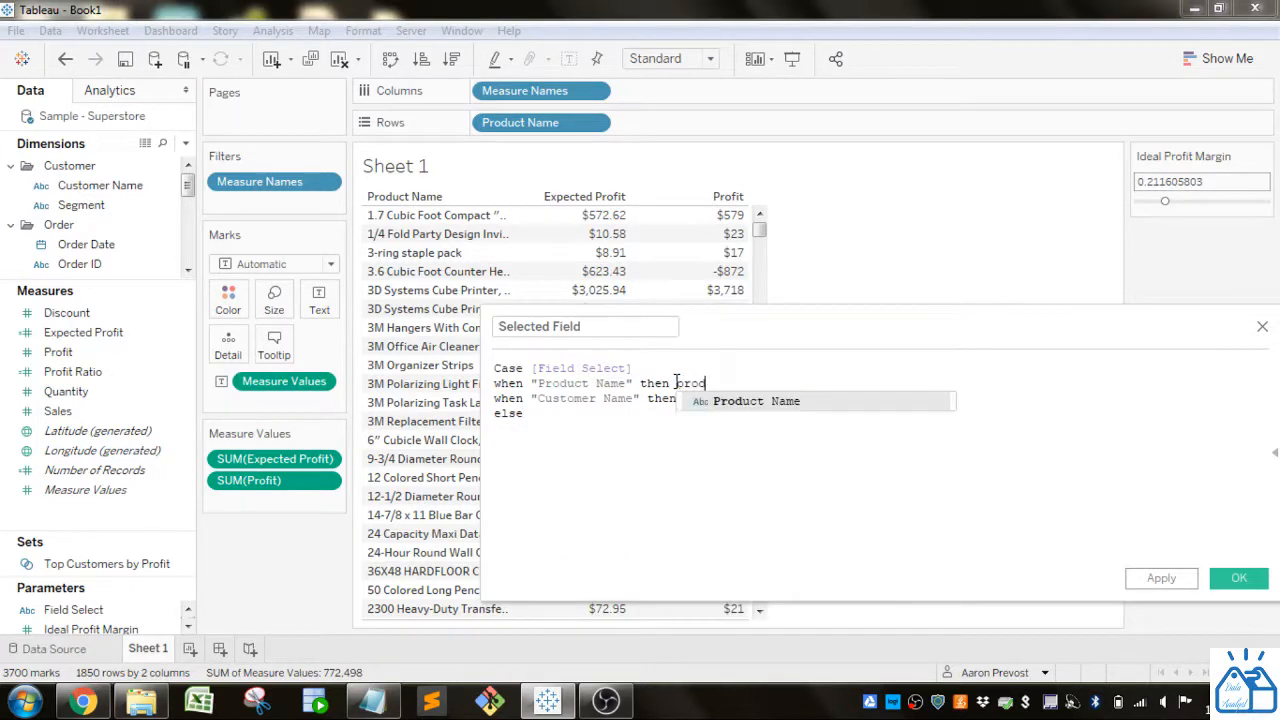
{"action": "left_click", "coordinate": [727, 401]}
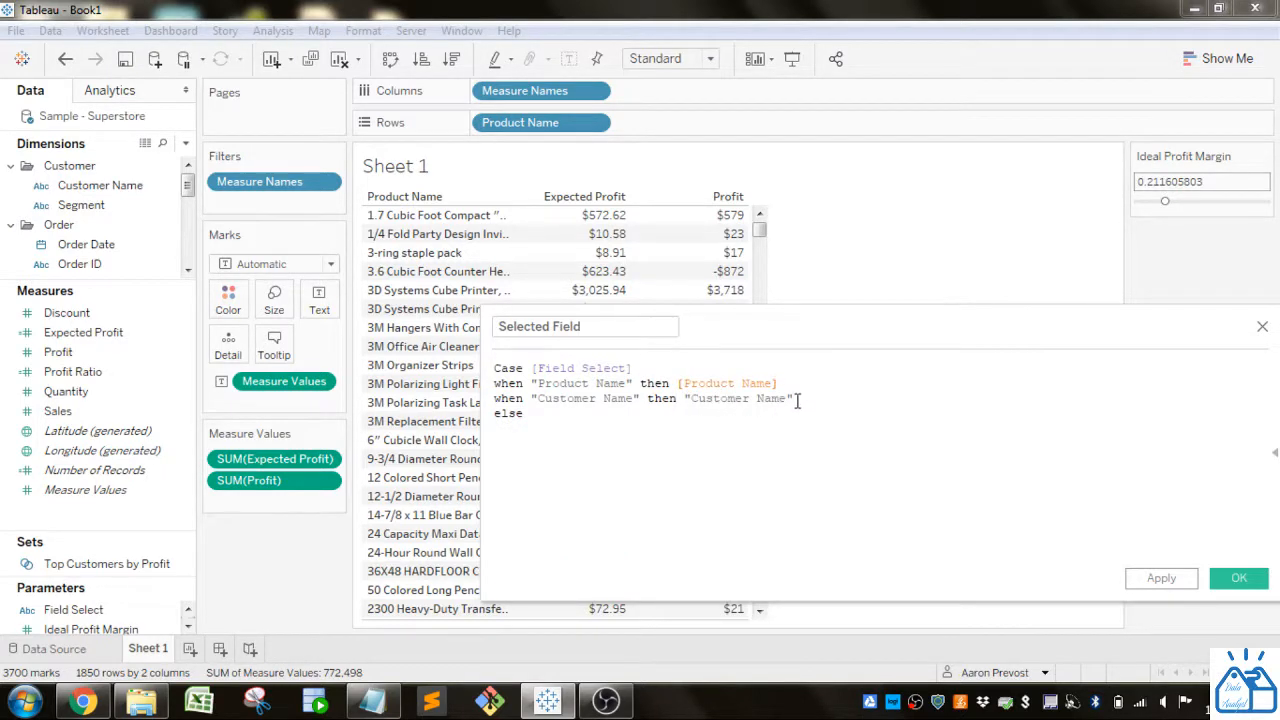
{"action": "left_click_drag", "start_coordinate": [798, 398], "coordinate": [680, 397]}
{"action": "type", "text": "cu"}
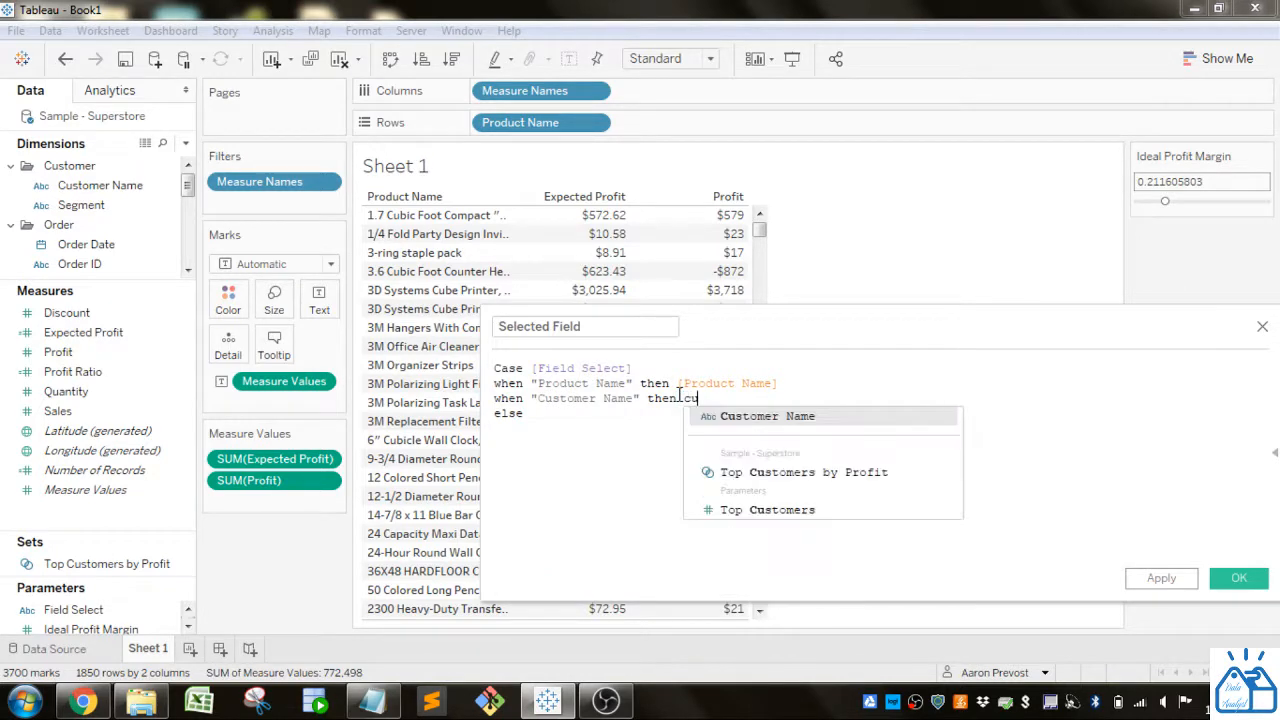
{"action": "left_click", "coordinate": [731, 416]}
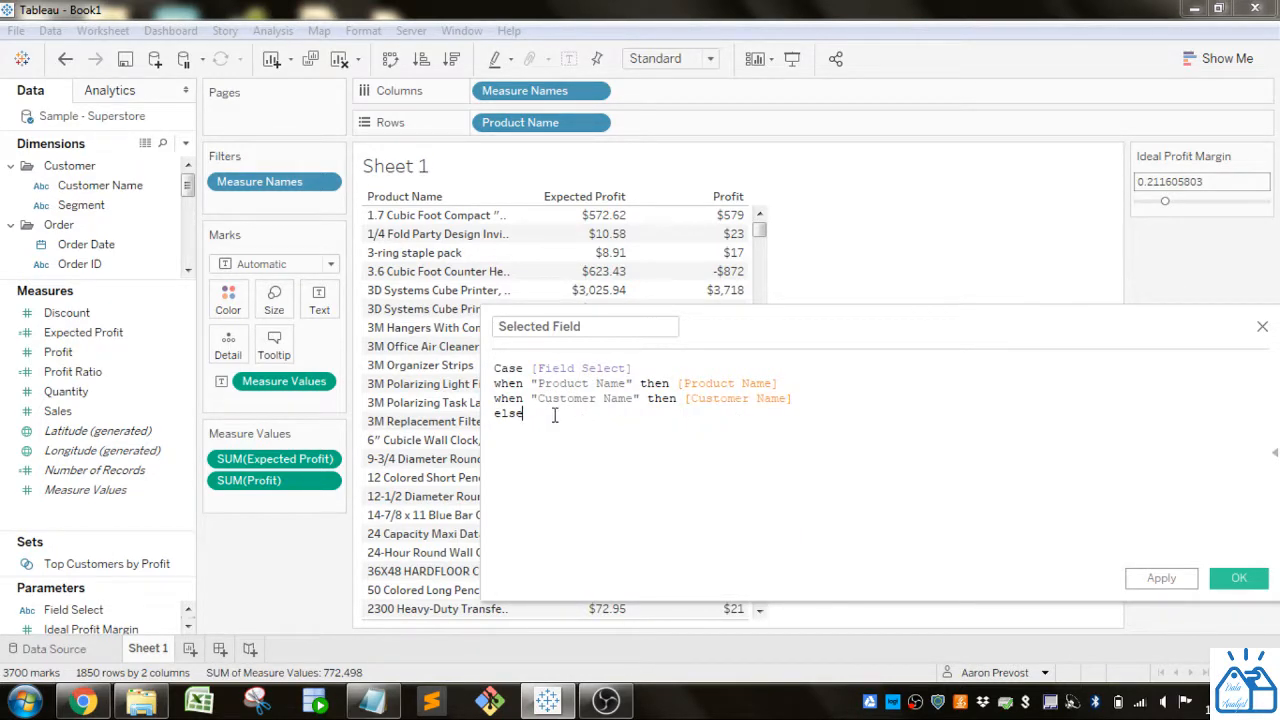
Complete the else line with the [Region] field, close the Case statement with end, and save the calculated field.
{"action": "type", "text": "reg"}
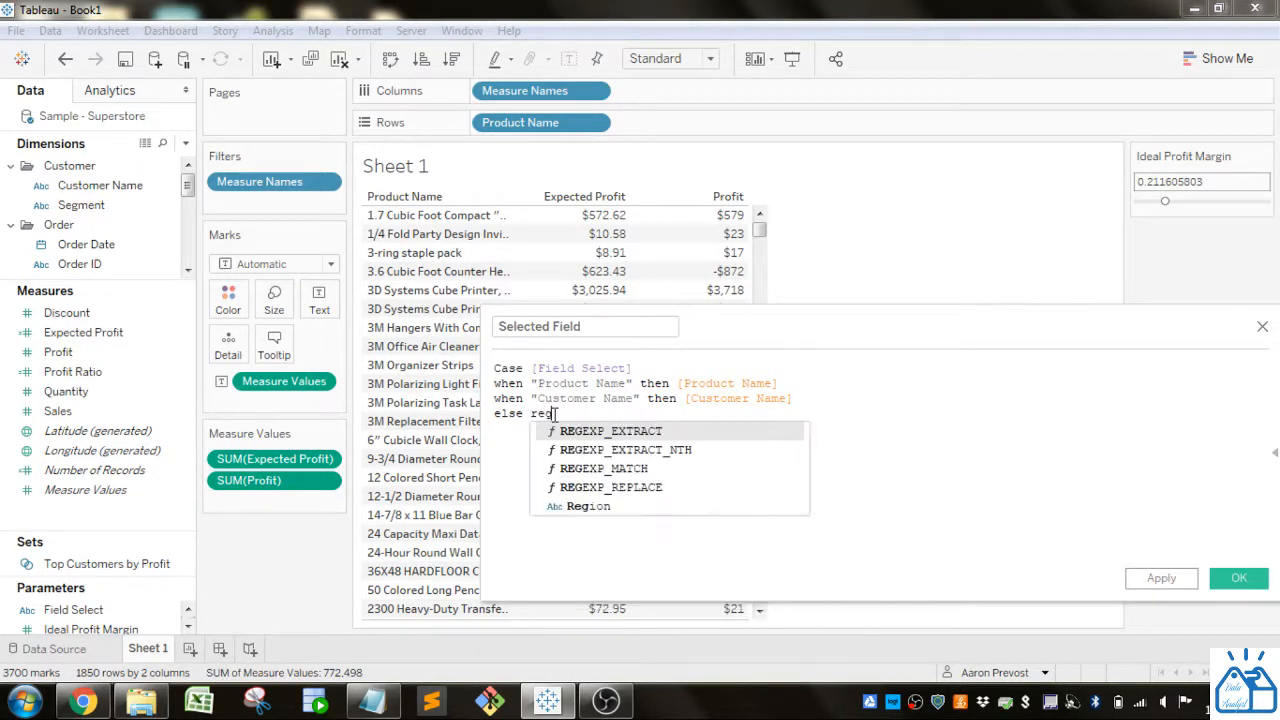
{"action": "left_click", "coordinate": [602, 505]}
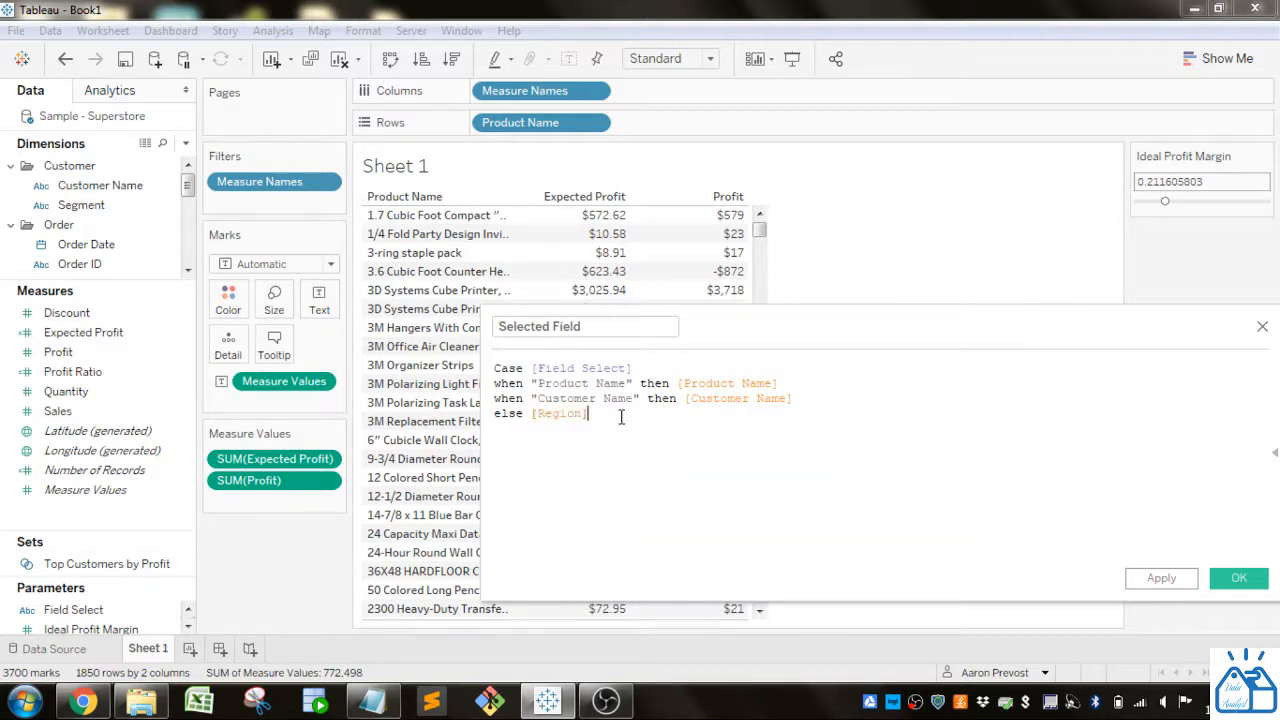
{"action": "key", "text": "Return"}
{"action": "type", "text": "end"}
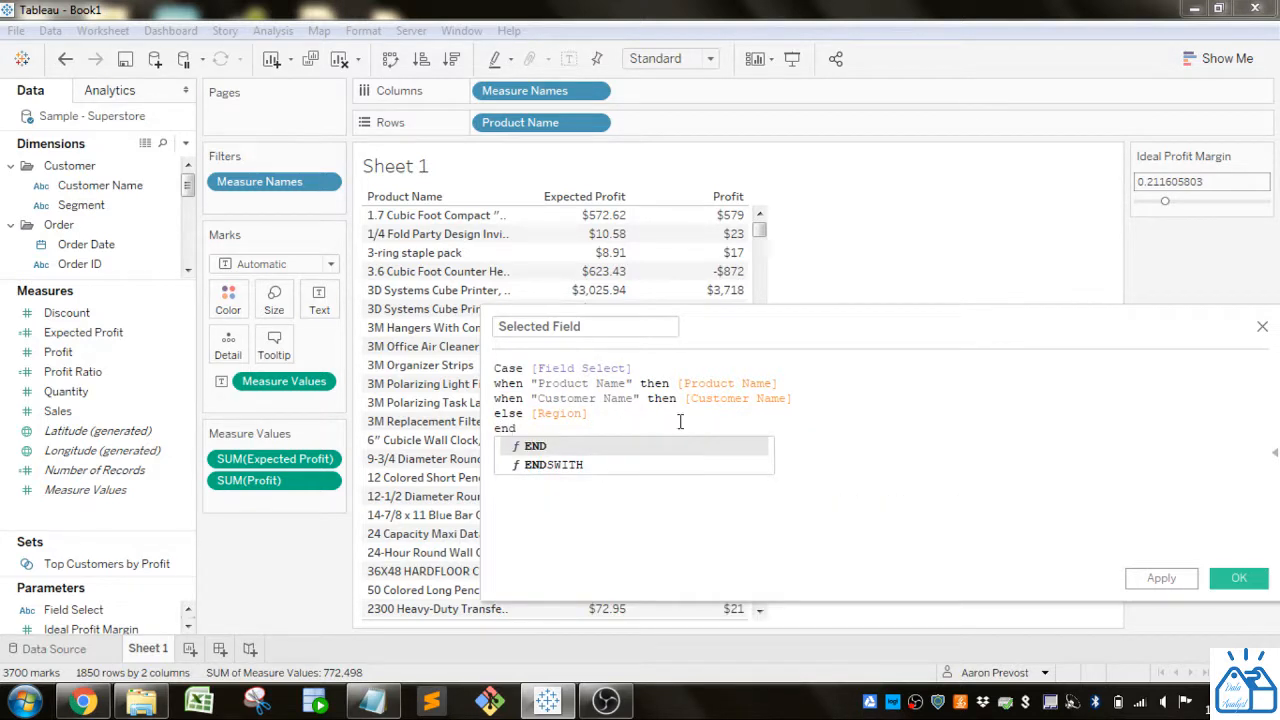
{"action": "left_click", "coordinate": [683, 422]}
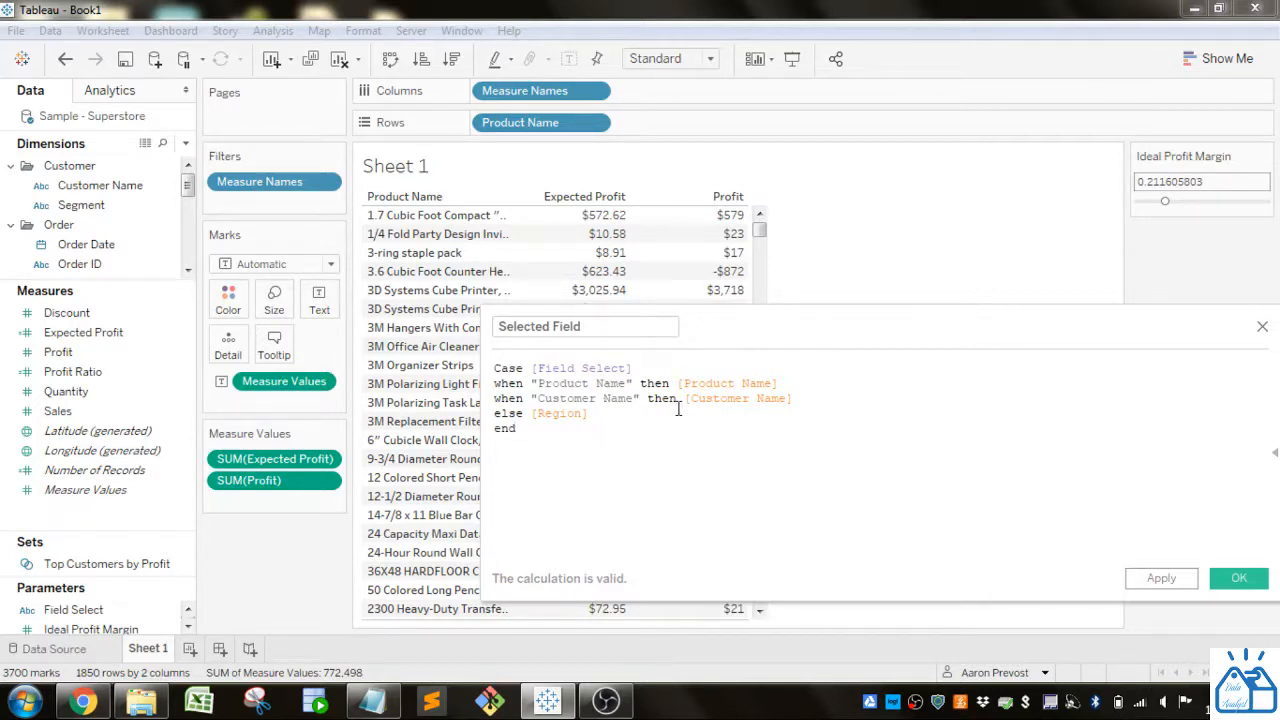
{"action": "left_click", "coordinate": [1238, 578]}
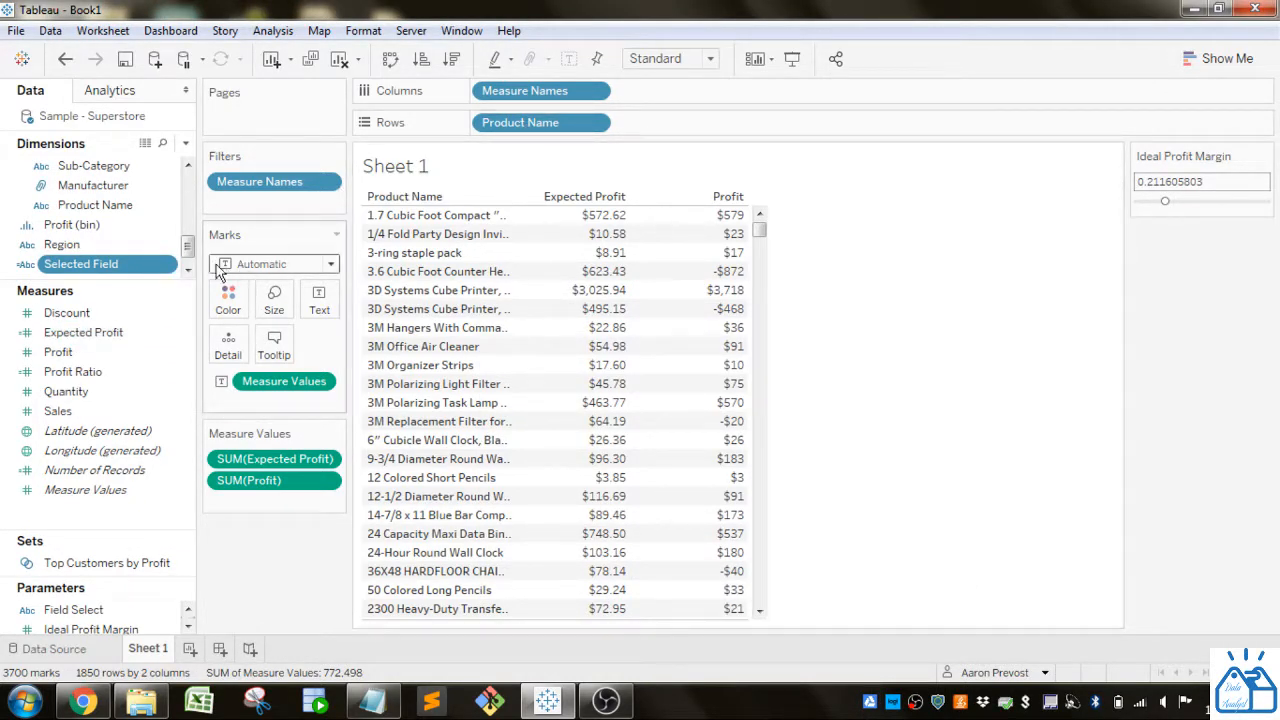
Replace Product Name on Rows with Selected Field and show the parameter control for Field Select.
{"action": "left_click_drag", "start_coordinate": [100, 264], "coordinate": [553, 126]}
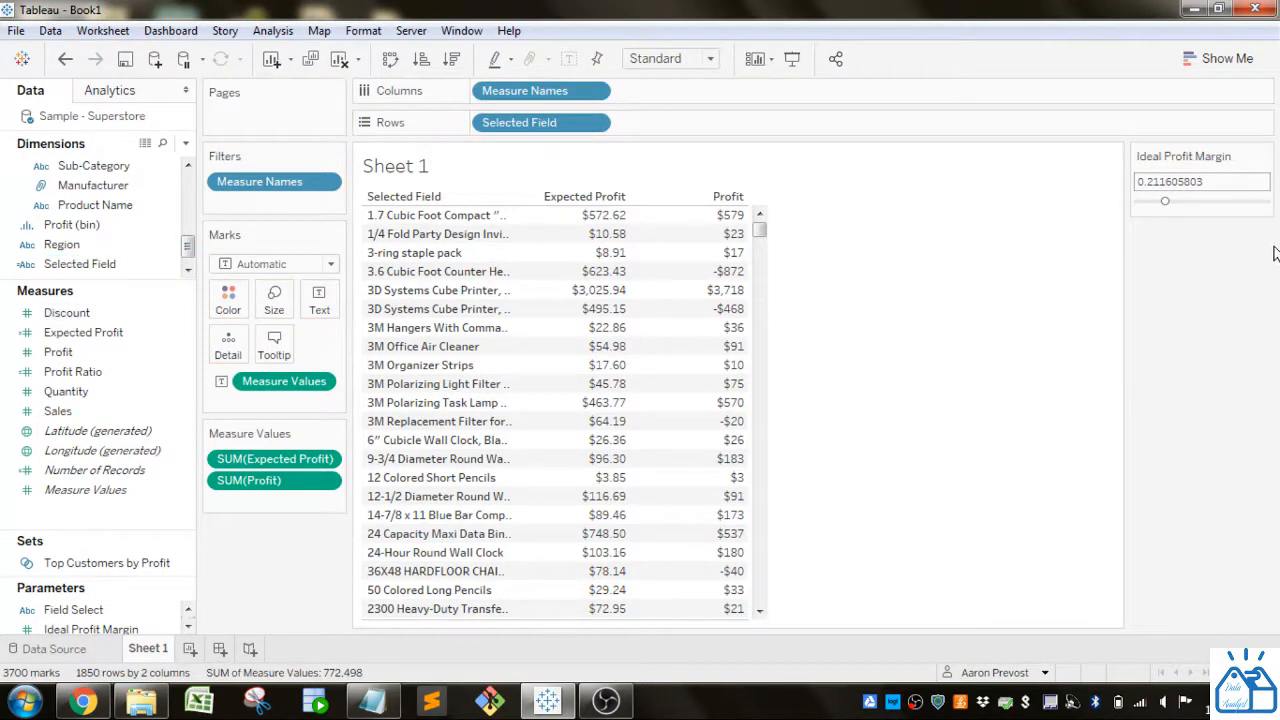
{"action": "left_click_drag", "start_coordinate": [104, 588], "coordinate": [104, 468]}
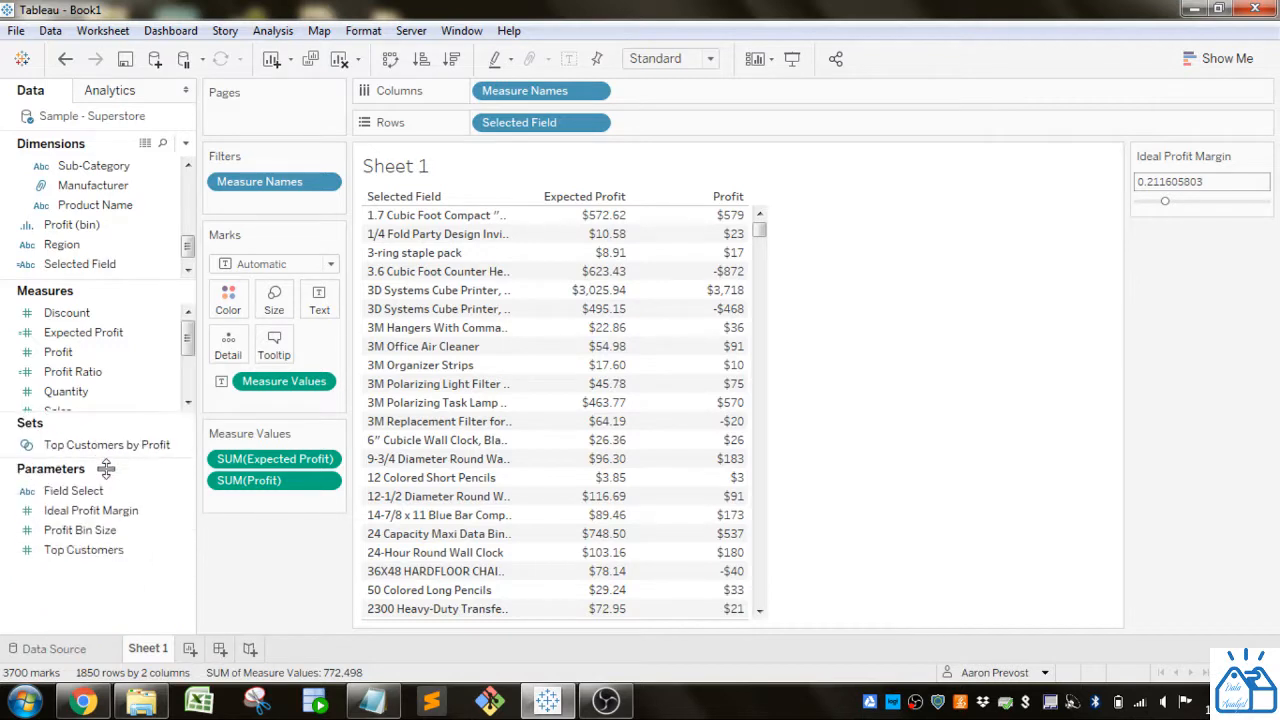
{"action": "left_click", "coordinate": [186, 491]}
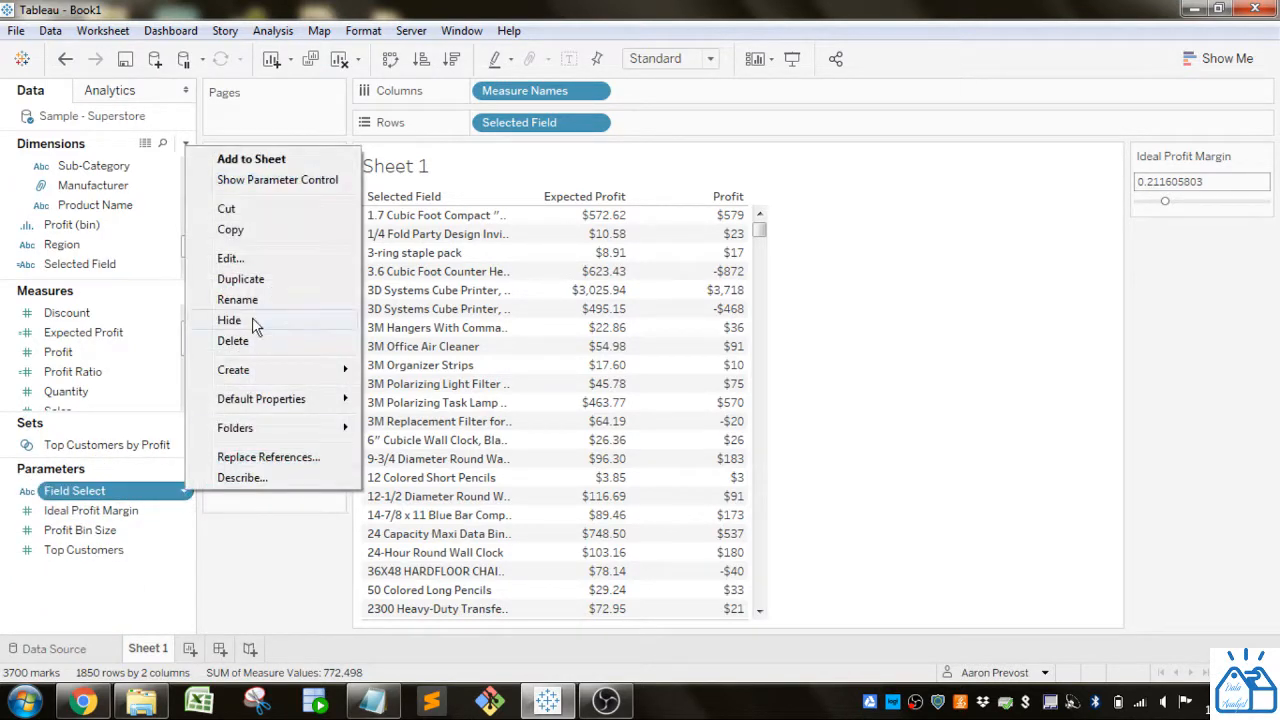
{"action": "left_click", "coordinate": [265, 181]}
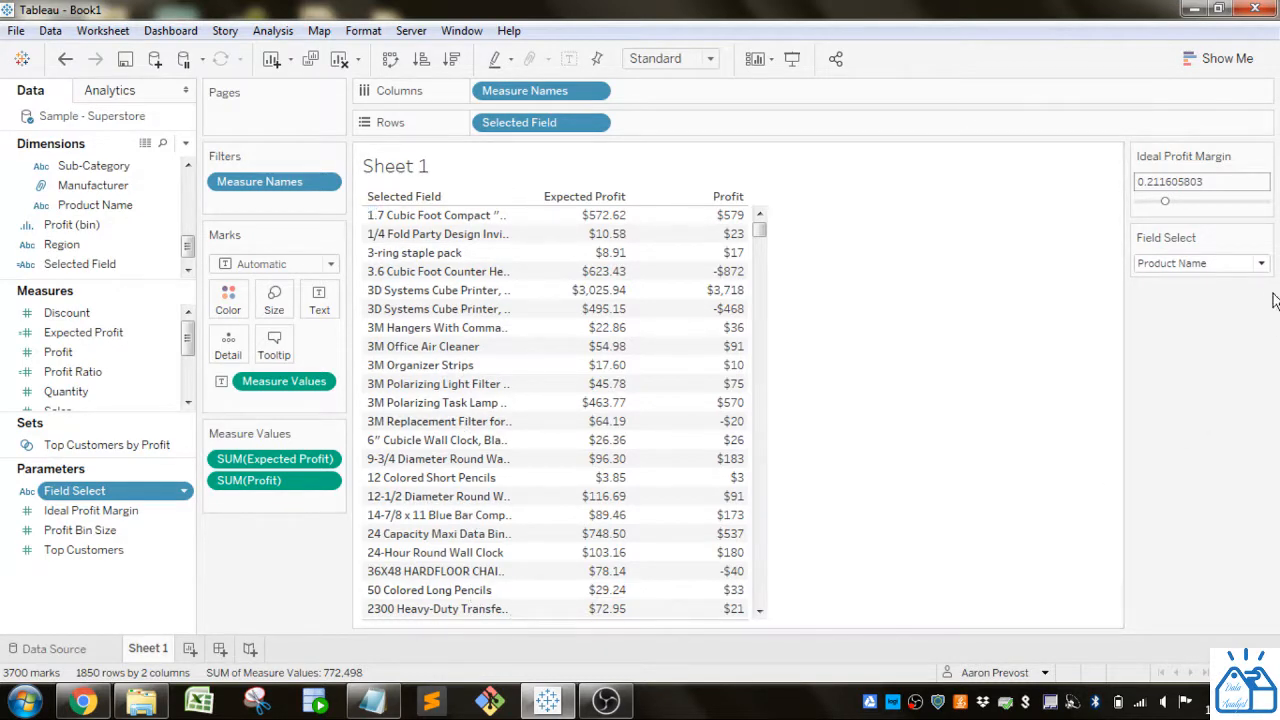
Switch the Field Select parameter to Customer Name and then to Region.
{"action": "left_click", "coordinate": [1261, 264]}
{"action": "left_click", "coordinate": [1189, 301]}
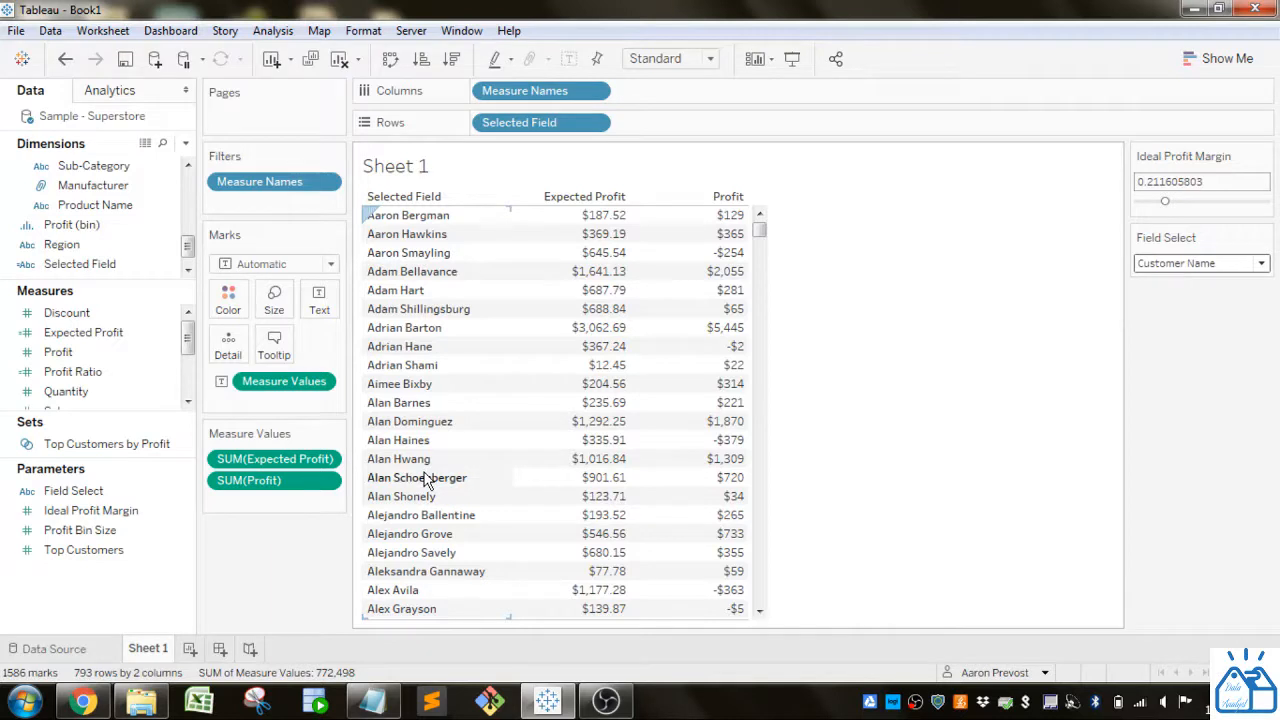
{"action": "left_click", "coordinate": [1242, 263]}
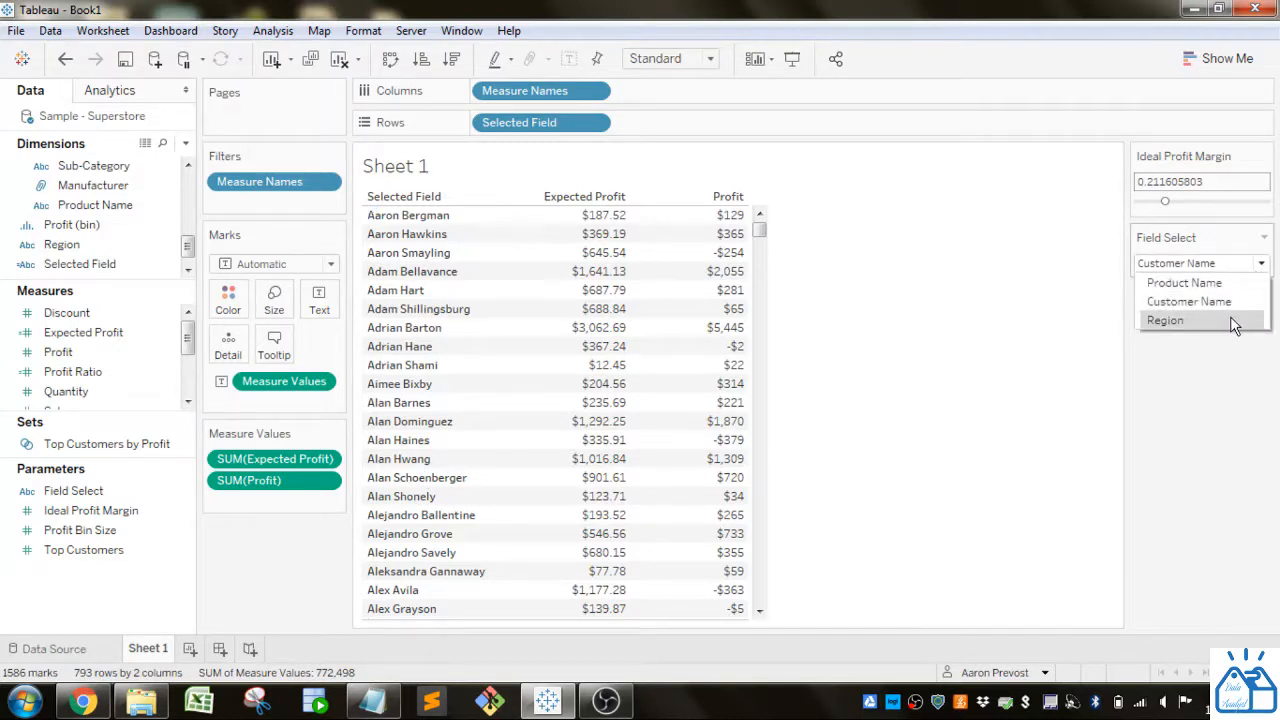
{"action": "left_click", "coordinate": [1165, 320]}
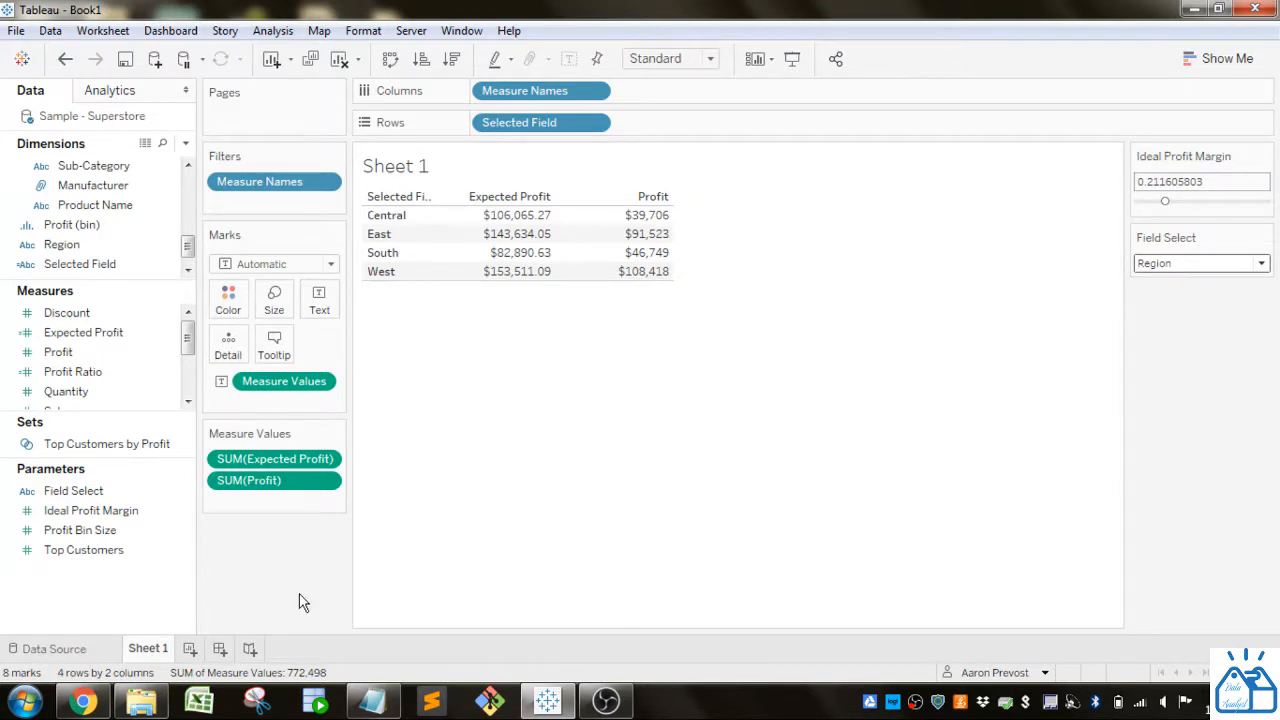
Close the stray console window, review the bin size choices of Profit (bin), and cancel the bin editing.
{"action": "right_click", "coordinate": [82, 224]}
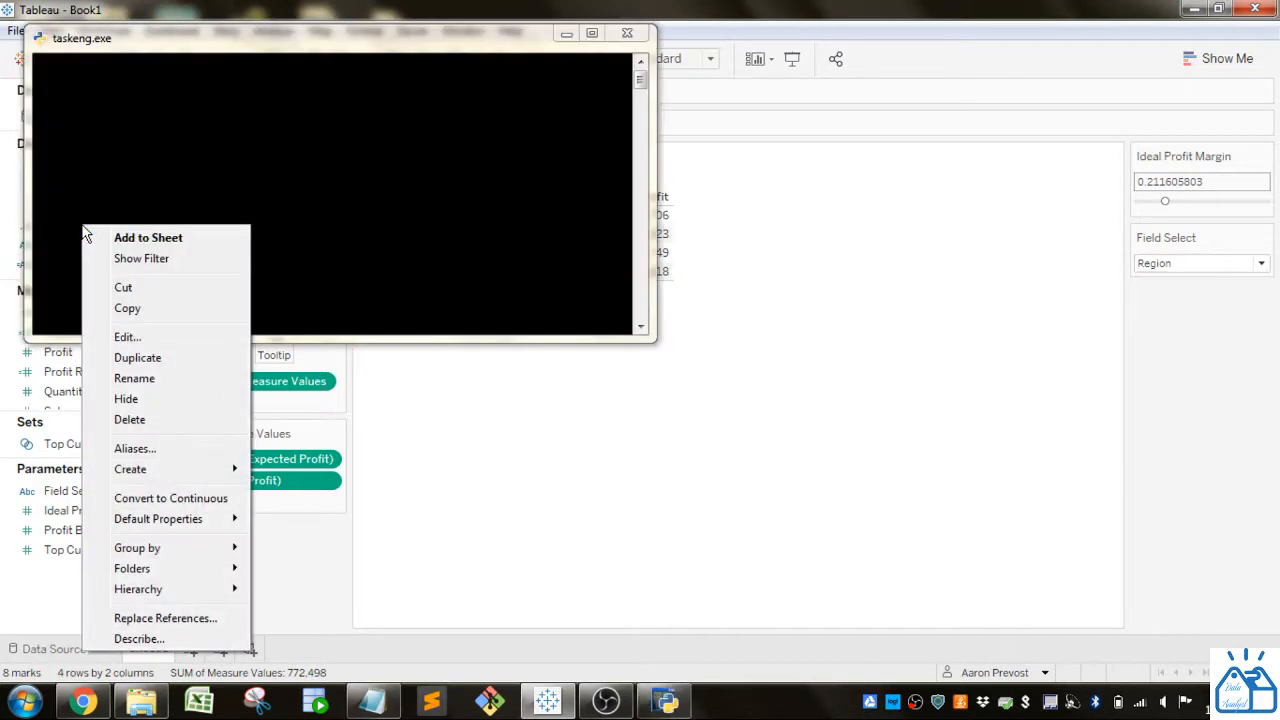
{"action": "left_click", "coordinate": [627, 33]}
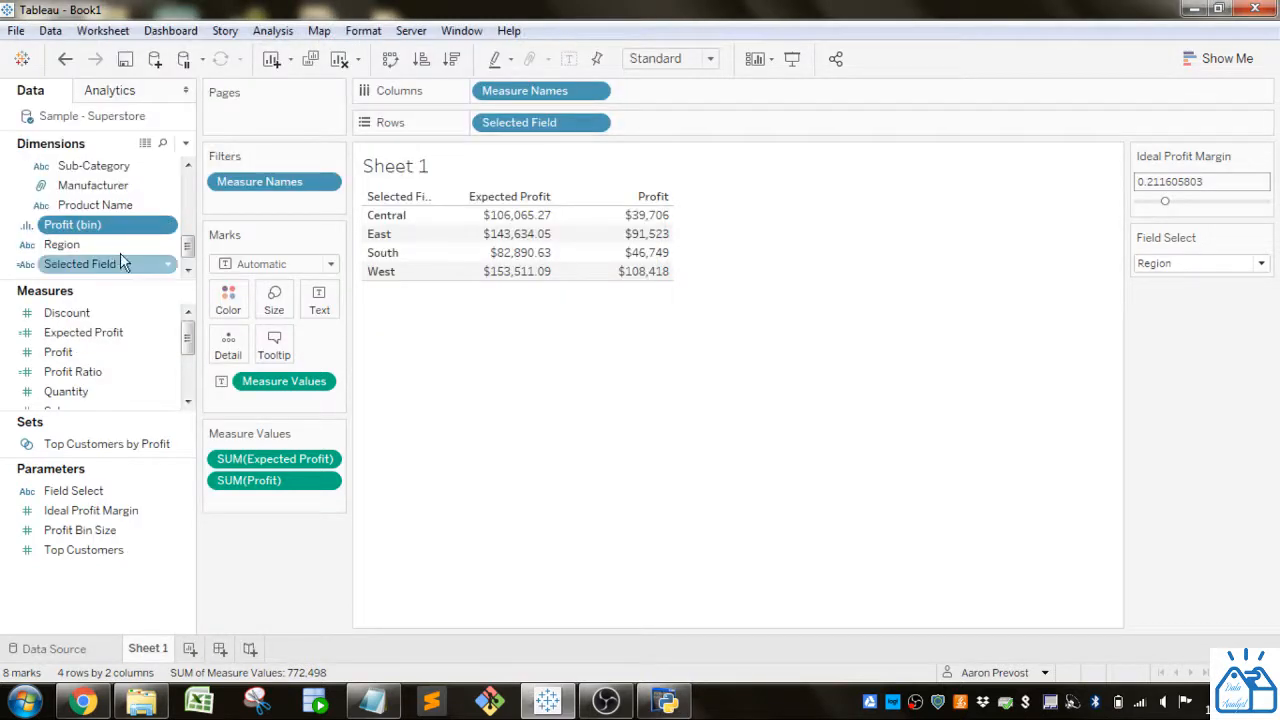
{"action": "right_click", "coordinate": [85, 232]}
{"action": "left_click", "coordinate": [127, 342]}
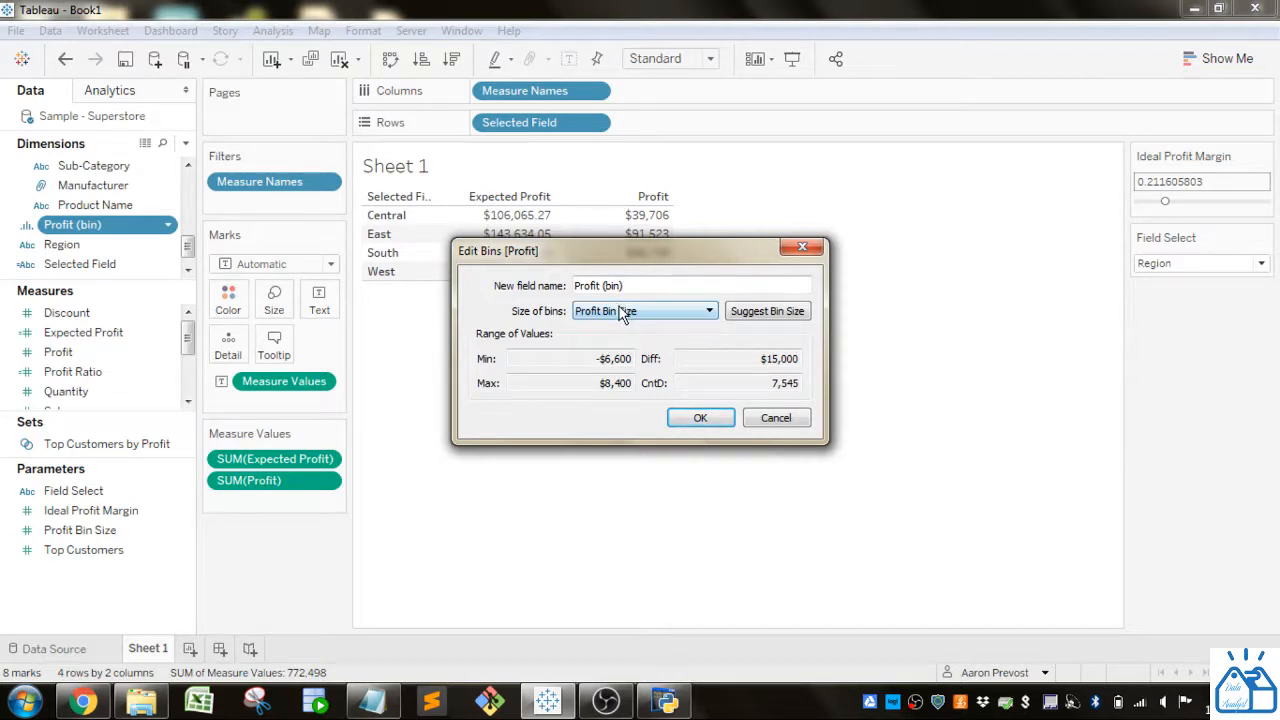
{"action": "left_click", "coordinate": [626, 314]}
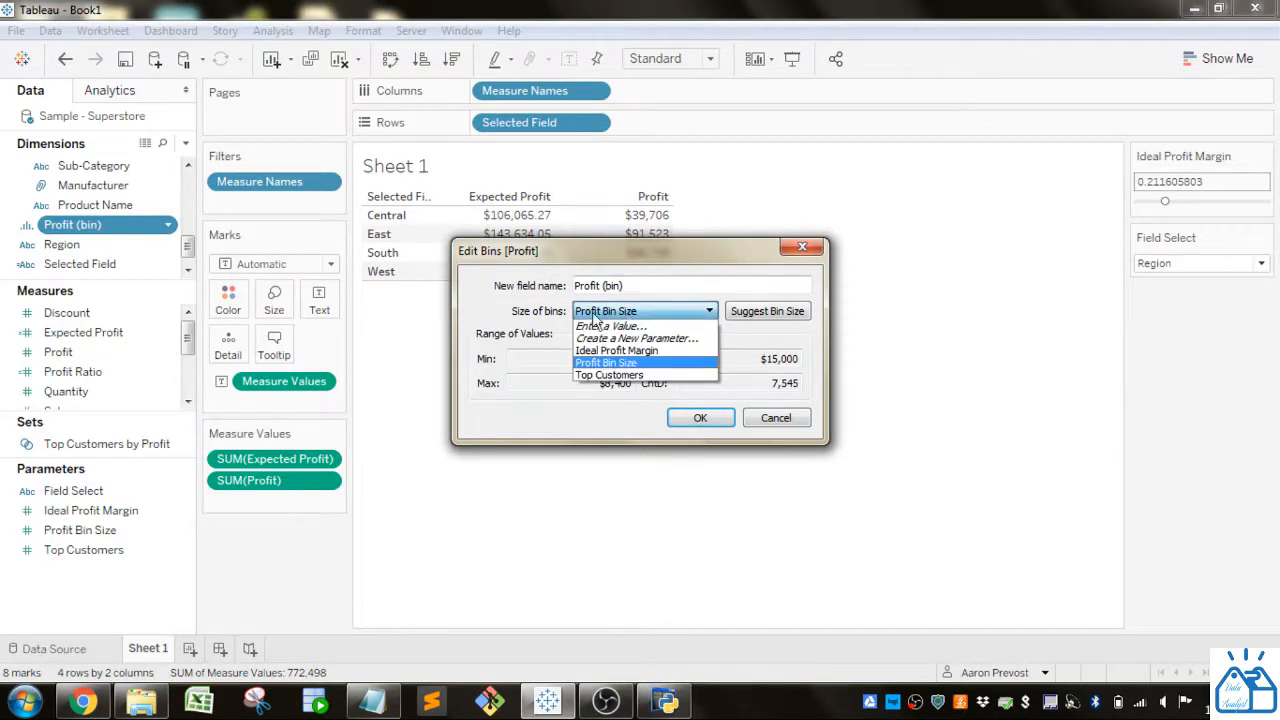
{"action": "left_click", "coordinate": [642, 364]}
{"action": "left_click", "coordinate": [774, 418]}
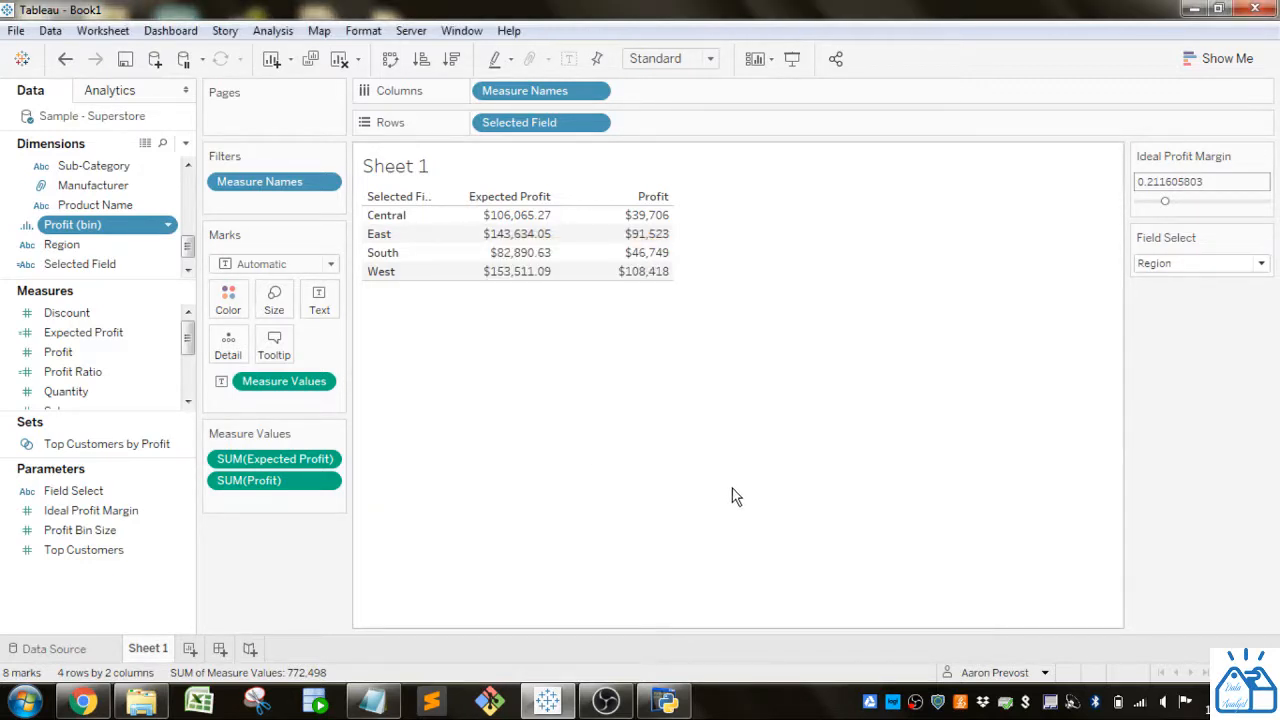